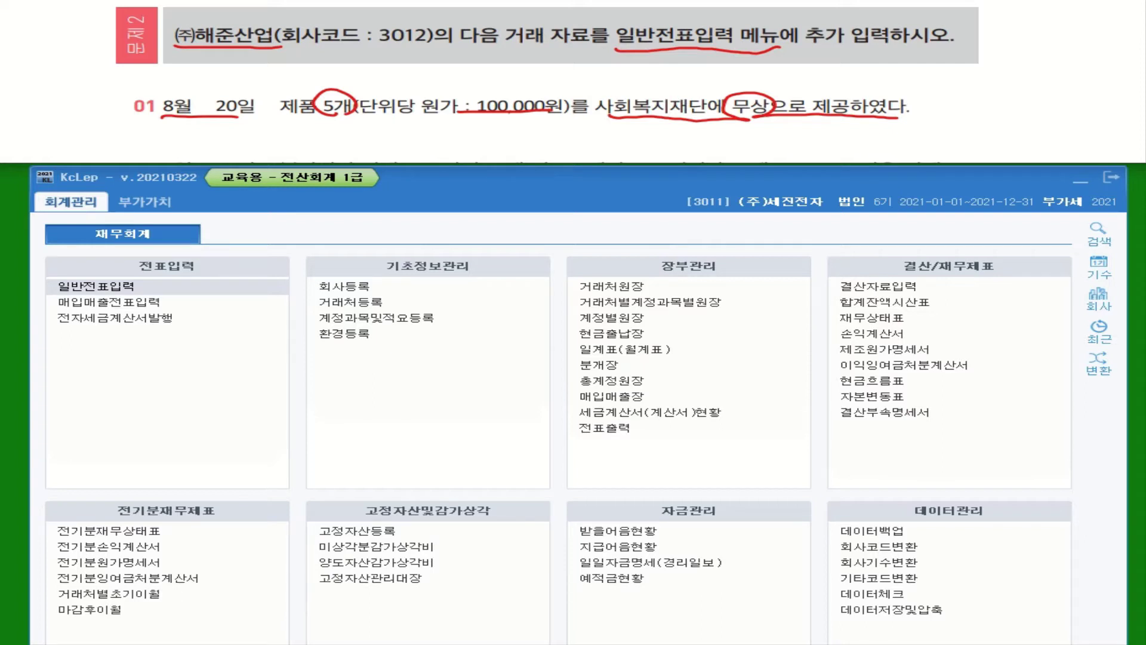
# - Handwrite the journal entry 기부금 / 제품 in red below the 8월 20일 transaction text
pyautogui.moveTo(272, 128); pyautogui.dragTo(275, 144)
pyautogui.moveTo(336, 115); pyautogui.dragTo(338, 132)
pyautogui.moveTo(353, 115)
pyautogui.mouseDown()
pyautogui.moveTo(355, 134)
pyautogui.moveTo(351, 122)
pyautogui.mouseUp()
pyautogui.moveTo(308, 136); pyautogui.dragTo(368, 145)
pyautogui.moveTo(512, 117); pyautogui.dragTo(485, 147)
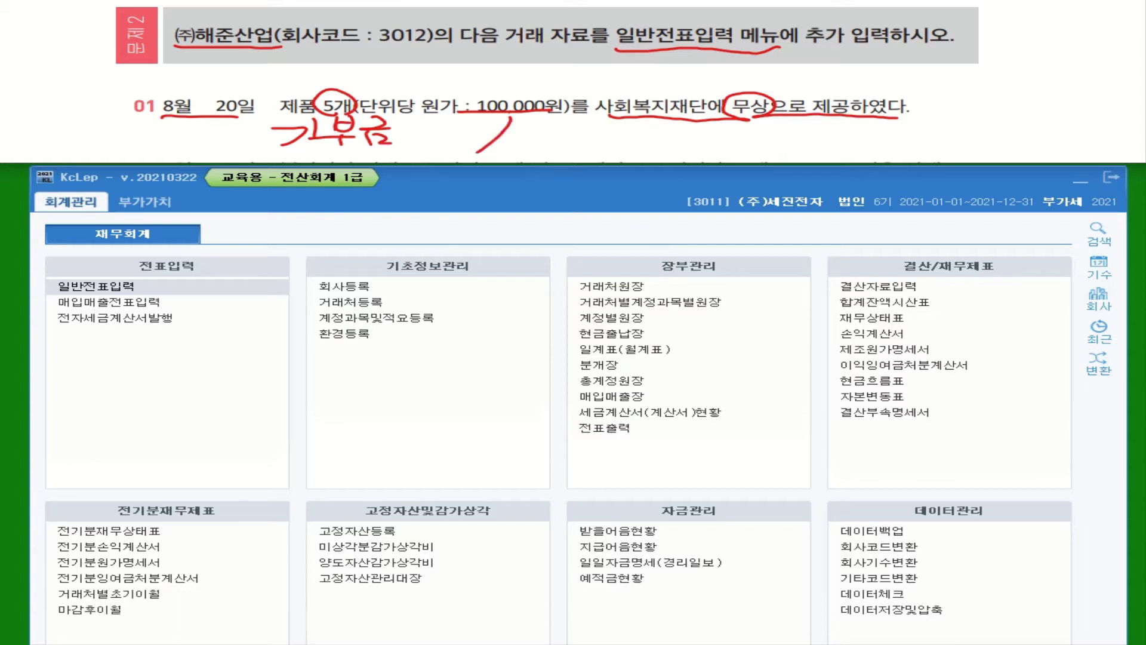
pyautogui.moveTo(535, 128)
pyautogui.mouseDown()
pyautogui.moveTo(540, 147)
pyautogui.moveTo(628, 122)
pyautogui.mouseUp()
pyautogui.moveTo(590, 137); pyautogui.dragTo(637, 136)
pyautogui.moveTo(601, 139); pyautogui.dragTo(599, 150)
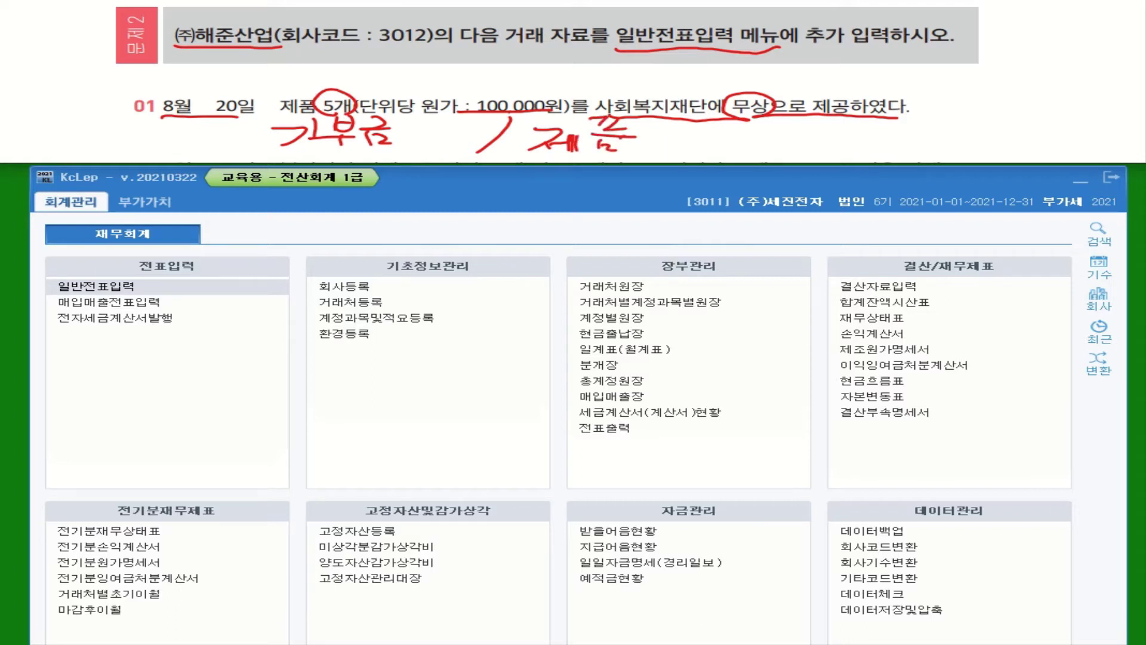
pyautogui.moveTo(664, 123); pyautogui.dragTo(658, 150)
pyautogui.moveTo(723, 130); pyautogui.dragTo(731, 148)
pyautogui.moveTo(687, 132)
pyautogui.mouseDown()
pyautogui.moveTo(679, 144)
pyautogui.moveTo(692, 131)
pyautogui.mouseUp()
pyautogui.moveTo(720, 120)
pyautogui.mouseDown()
pyautogui.moveTo(708, 135)
pyautogui.moveTo(719, 151)
pyautogui.mouseUp()
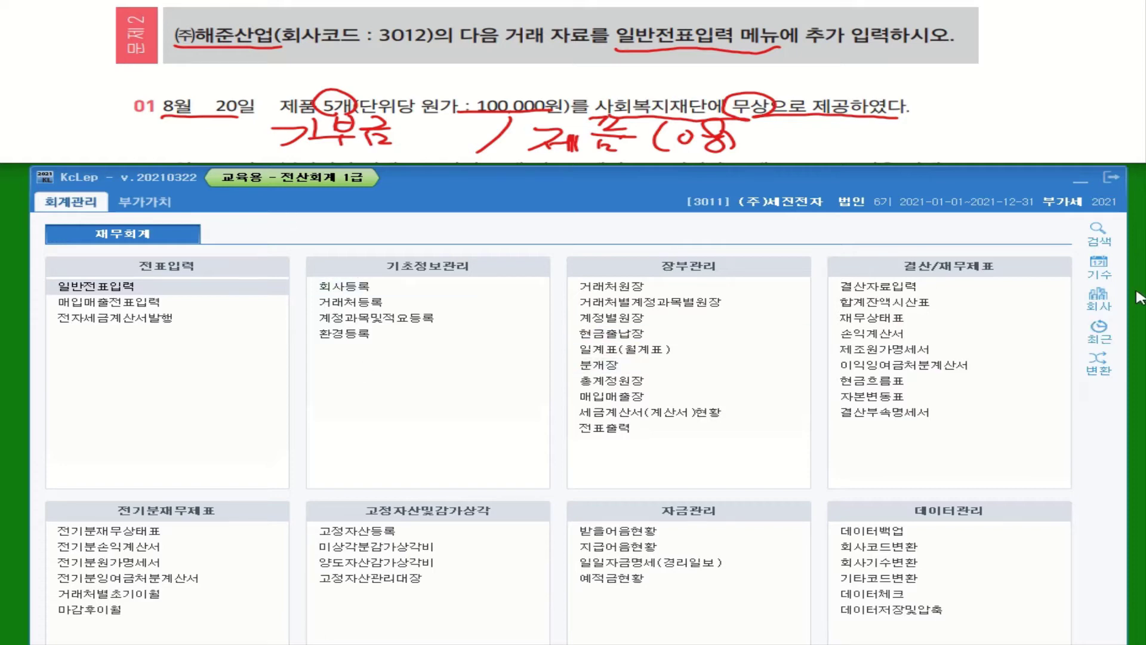
# - Switch the working company to 3012 (주)해준산업
pyautogui.click(1099, 309)
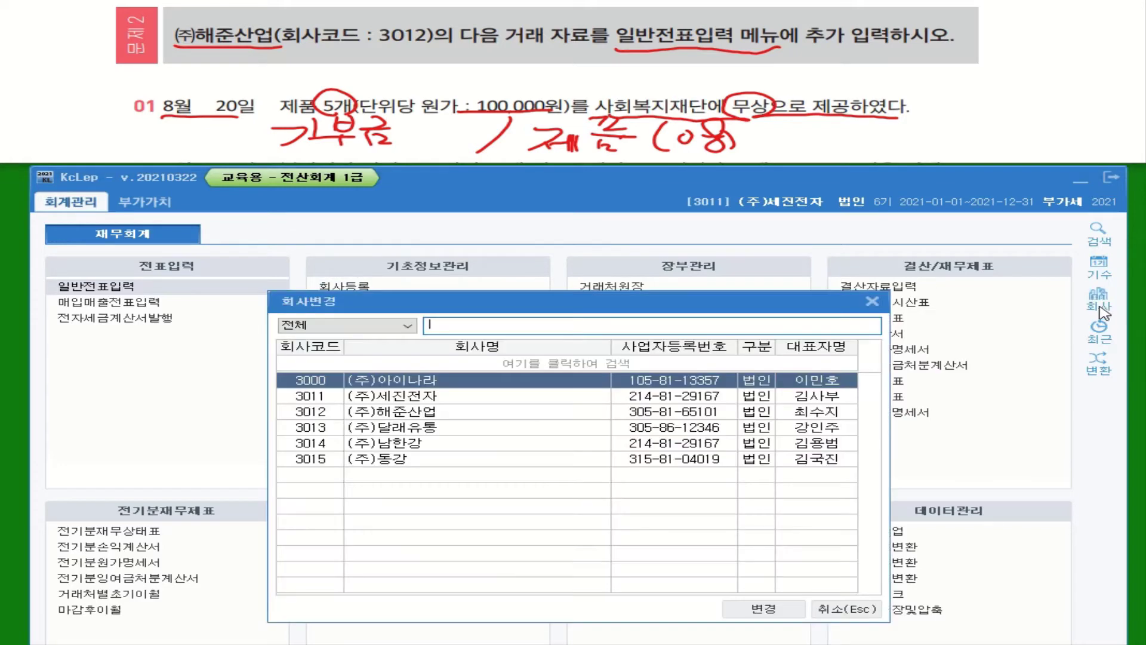
pyautogui.click(417, 412)
pyautogui.press('Return')
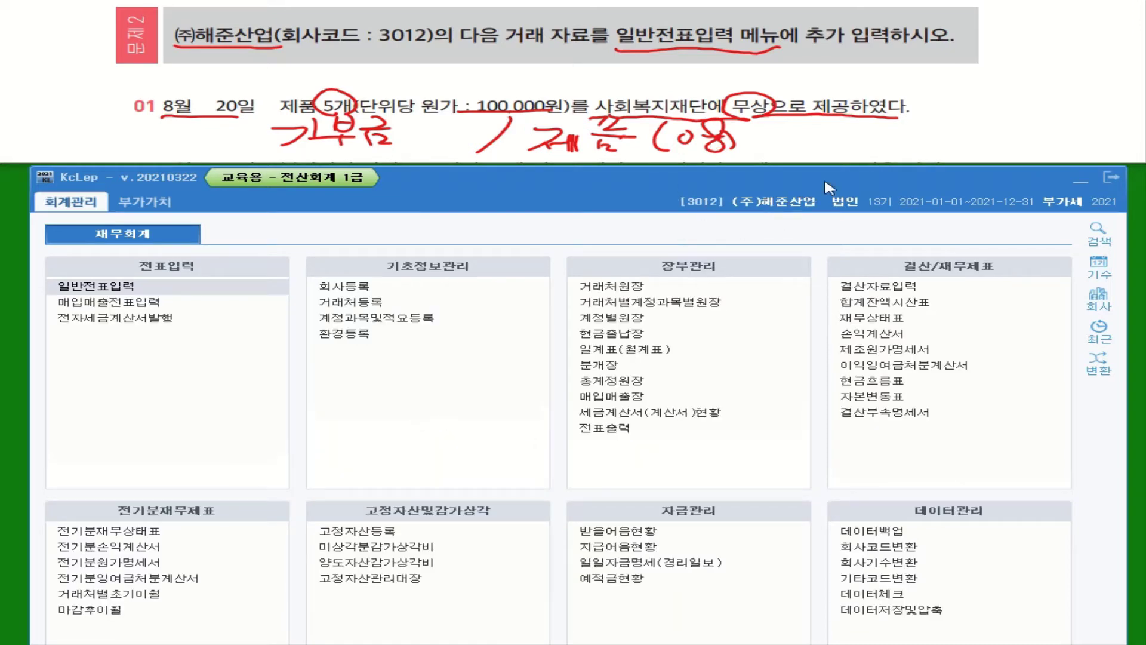
# - Open 일반전표입력 and set the voucher date to month 08, day 20
pyautogui.click(146, 291)
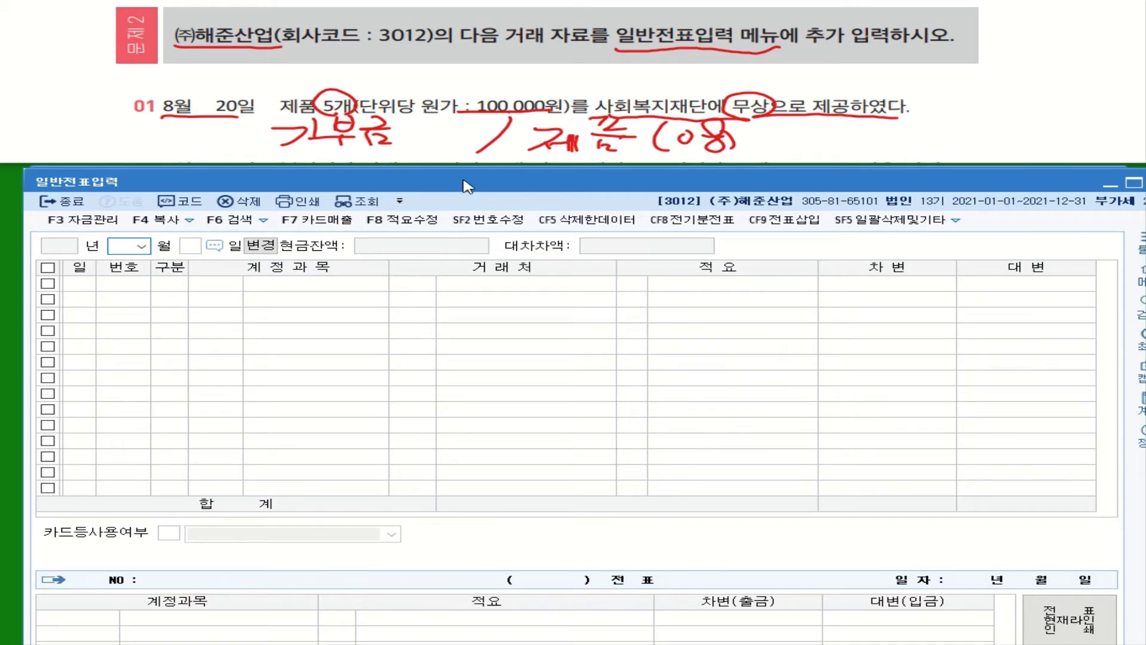
pyautogui.moveTo(466, 186); pyautogui.dragTo(440, 184)
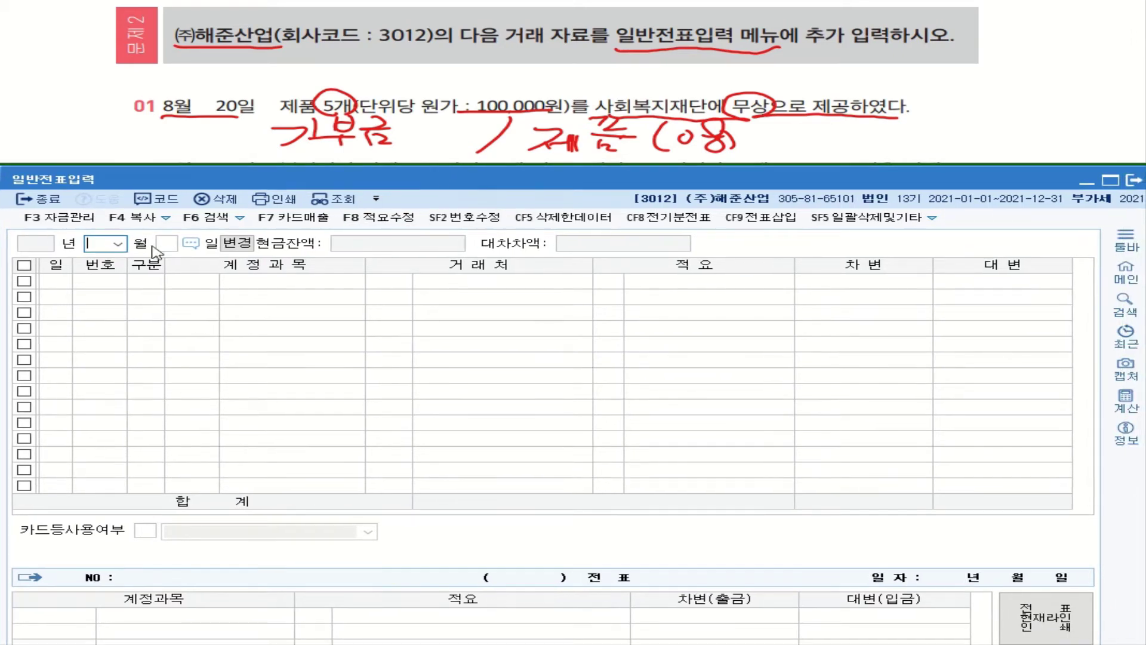
pyautogui.click(125, 244)
pyautogui.click(119, 245)
pyautogui.click(102, 337)
pyautogui.write('20')
pyautogui.press('Return')
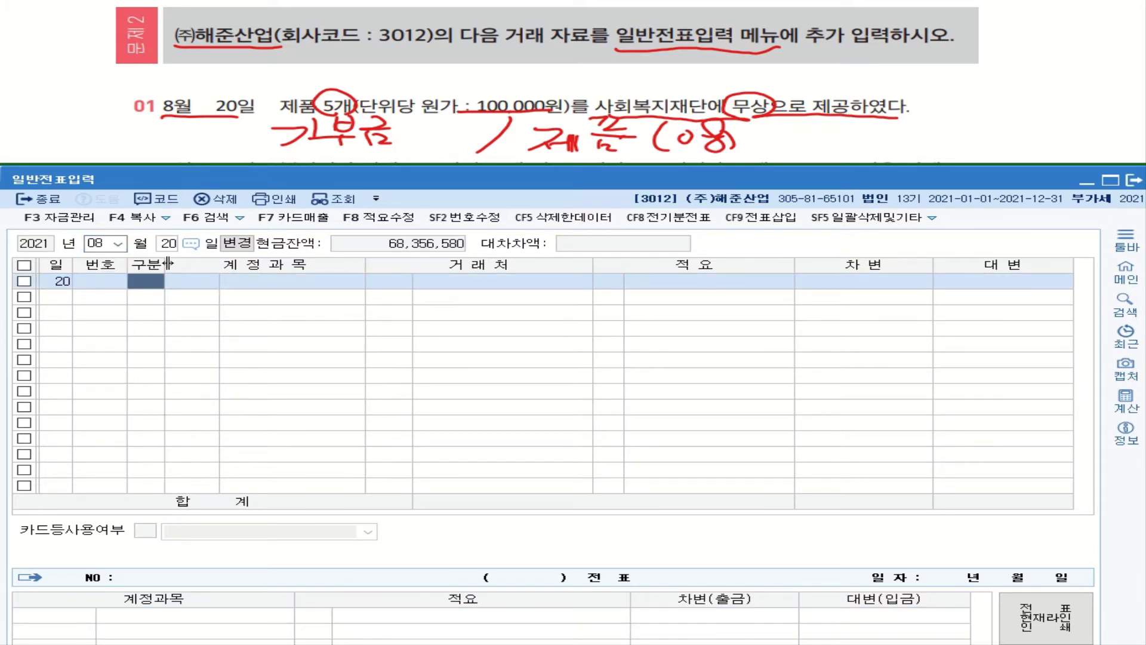
# - Start a 차변 line on the first voucher row with the account 0953 기부금
pyautogui.press('Return')
pyautogui.write('ㄱ')
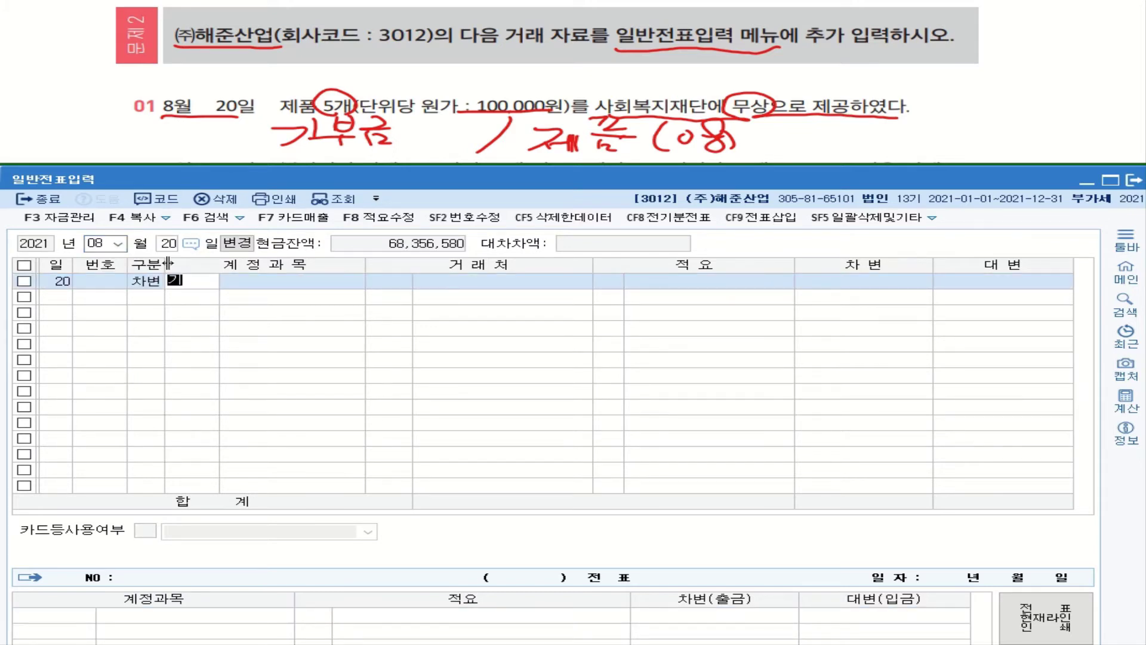
pyautogui.write('부')
pyautogui.press('Return')
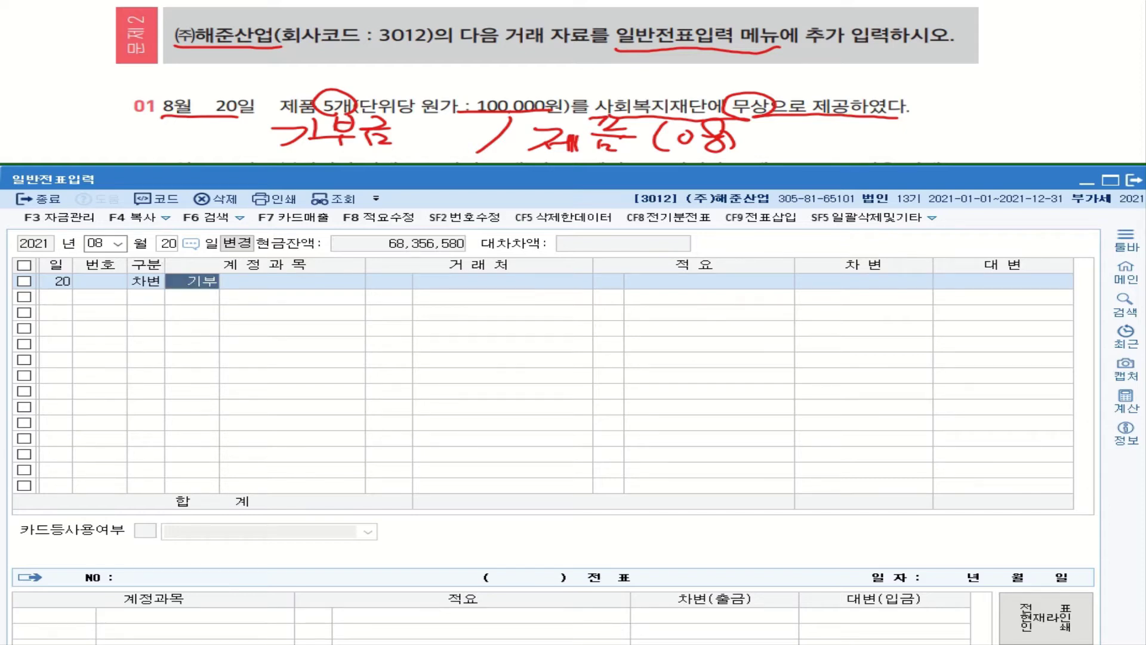
pyautogui.doubleClick(497, 392)
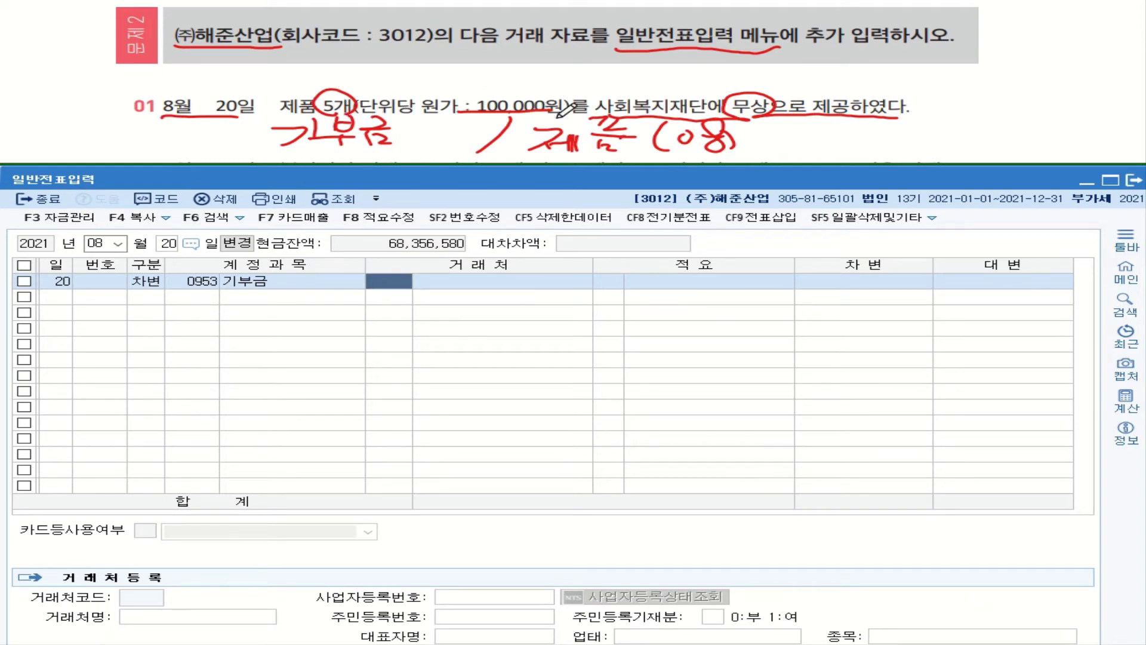
# - Multiply 5 by 100,000 in the built-in calculator and copy the total
pyautogui.click(1133, 406)
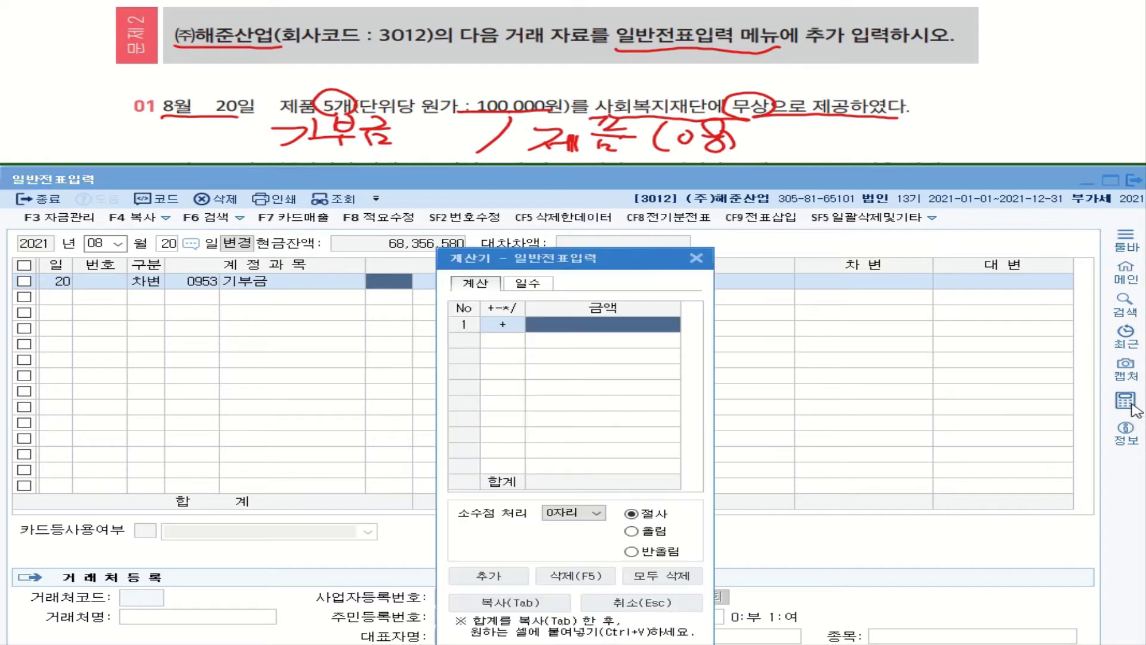
pyautogui.write('5')
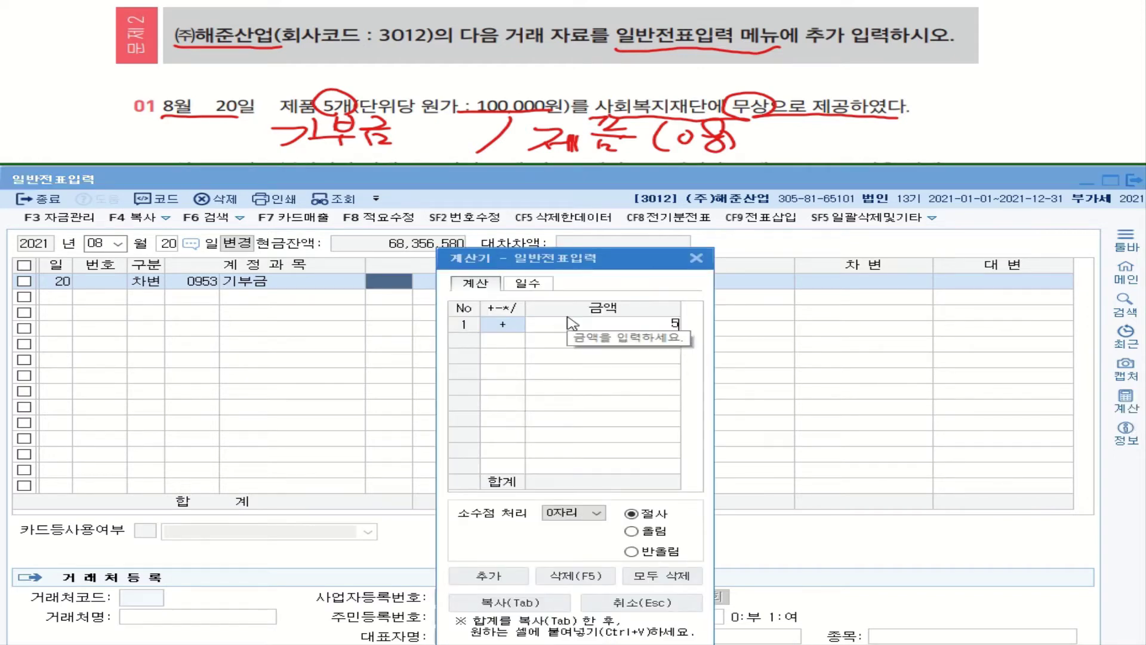
pyautogui.press('Return')
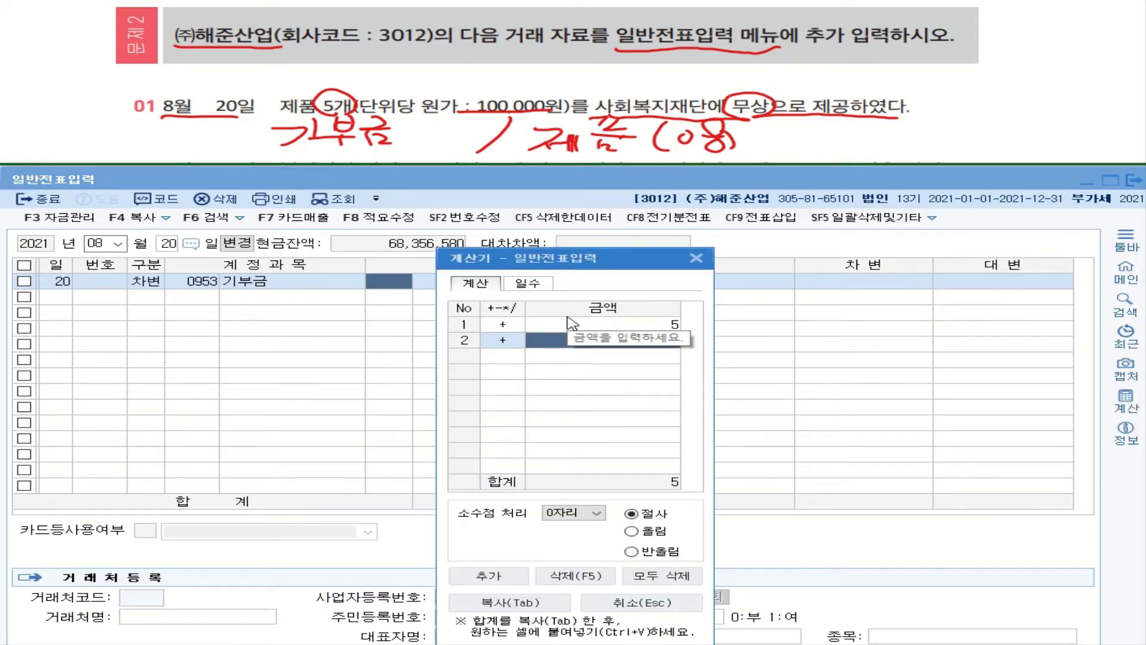
pyautogui.click(515, 342)
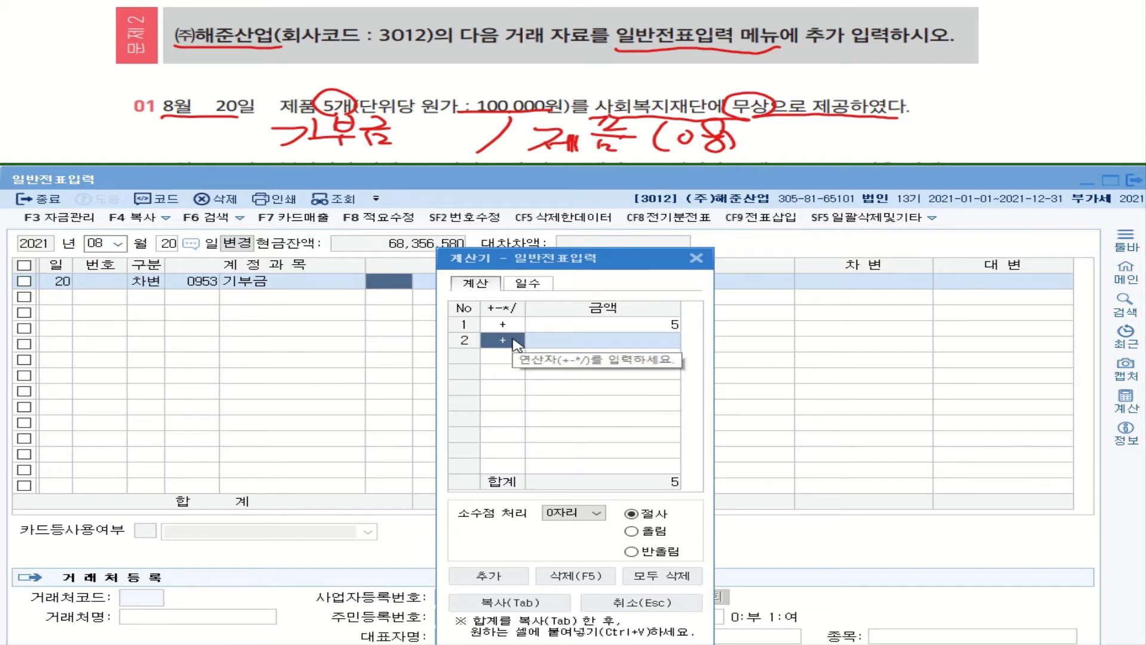
pyautogui.write('*')
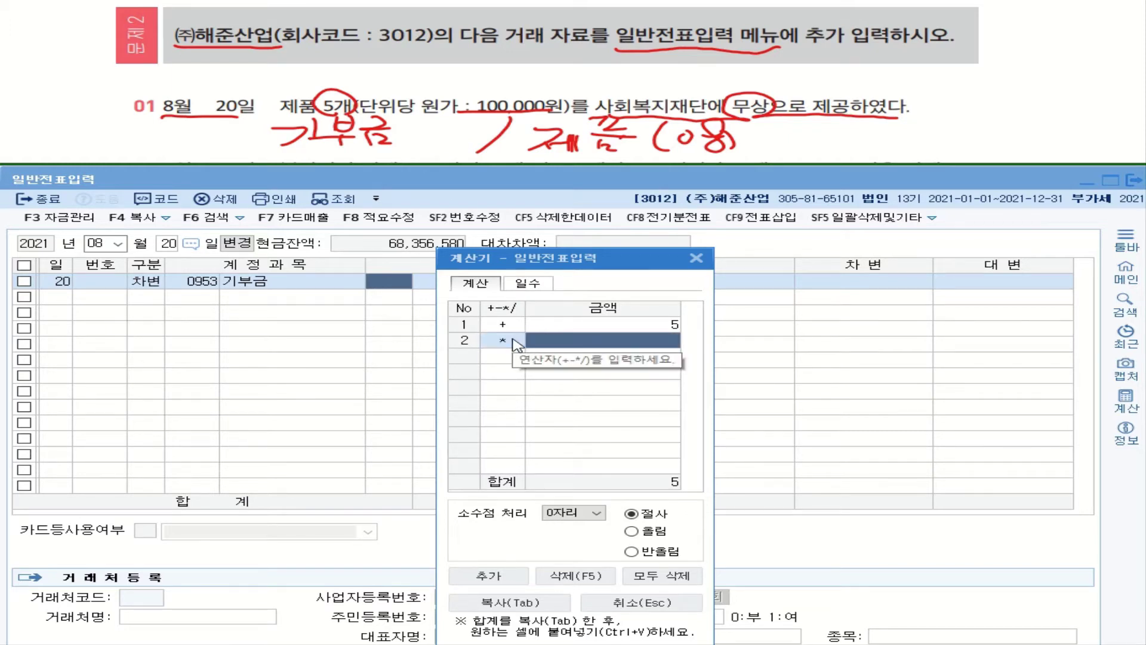
pyautogui.write('1000000')
pyautogui.press('Return')
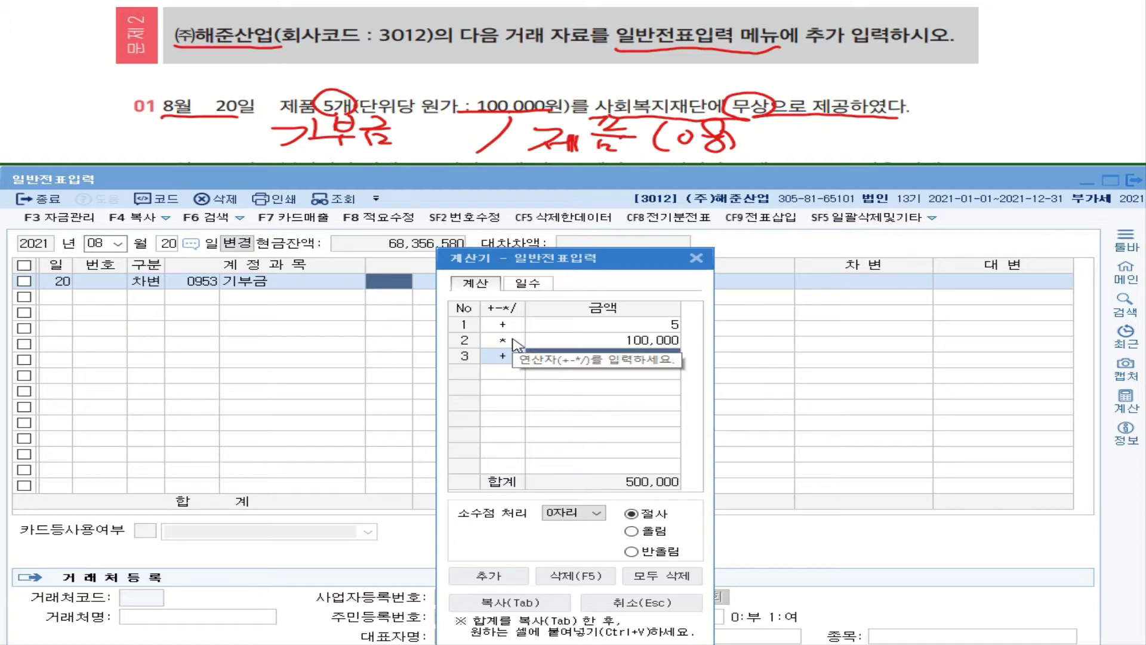
pyautogui.press('Tab')
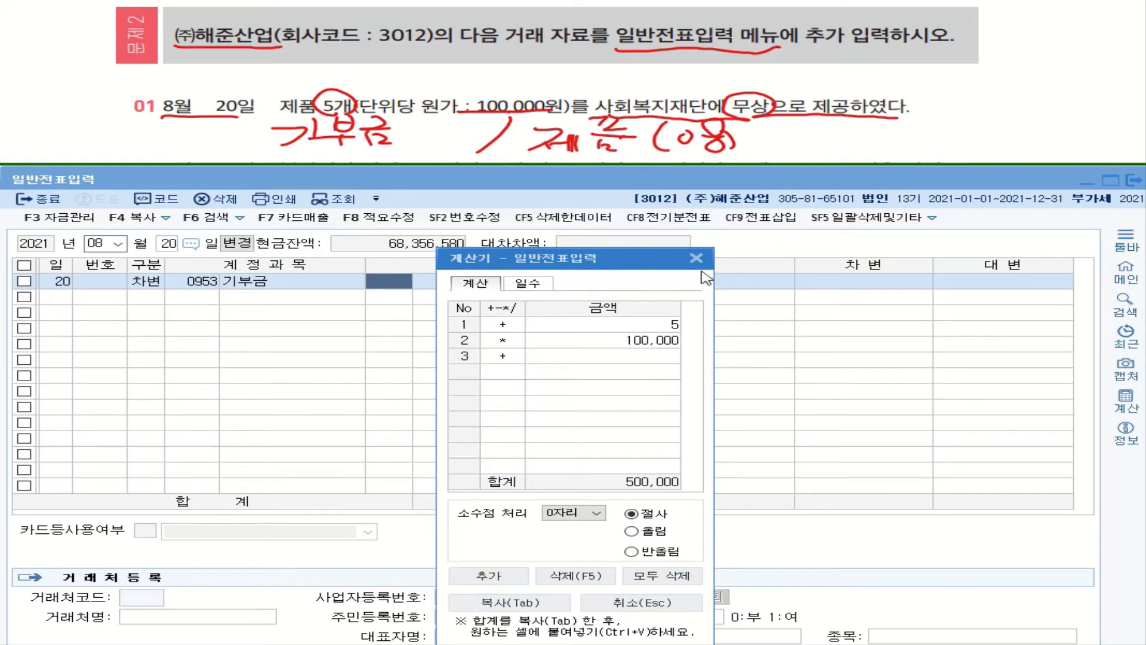
# - Paste the copied 500,000 as the 차변 amount of the 기부금 line and close the calculator
pyautogui.click(860, 291)
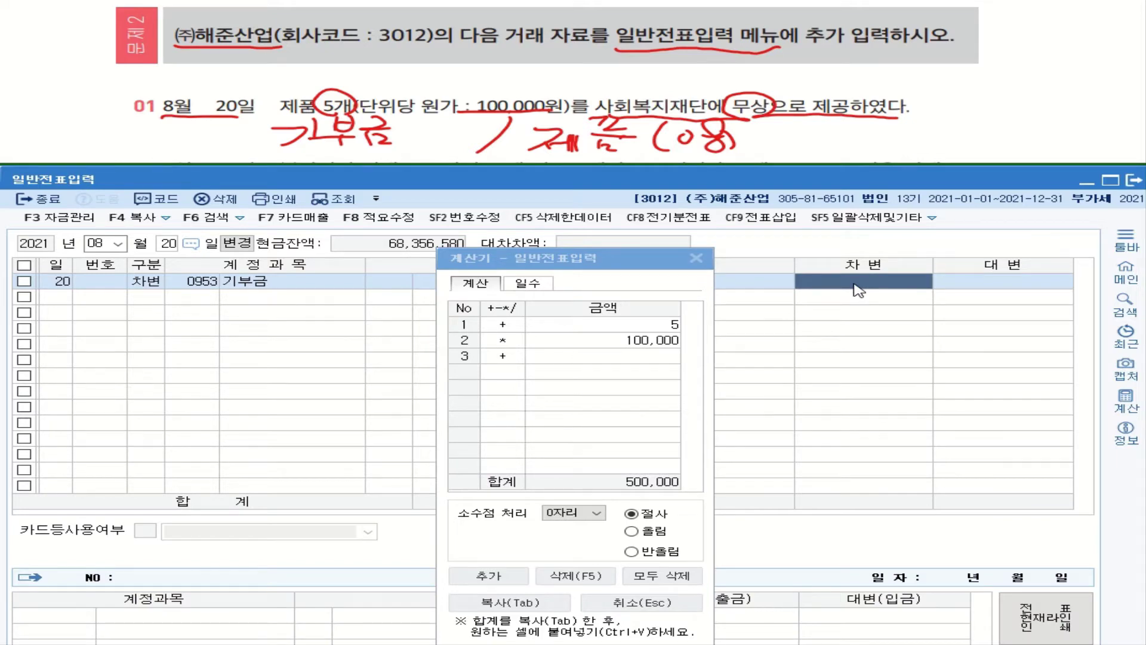
pyautogui.rightClick(859, 291)
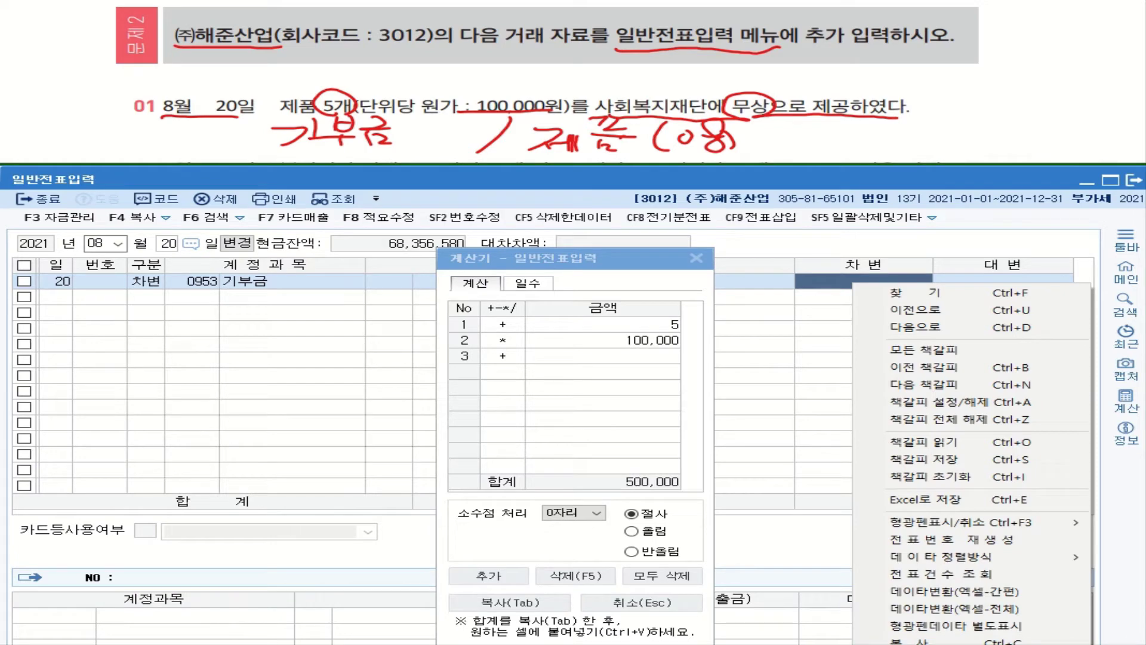
pyautogui.click(919, 644)
pyautogui.press('Return')
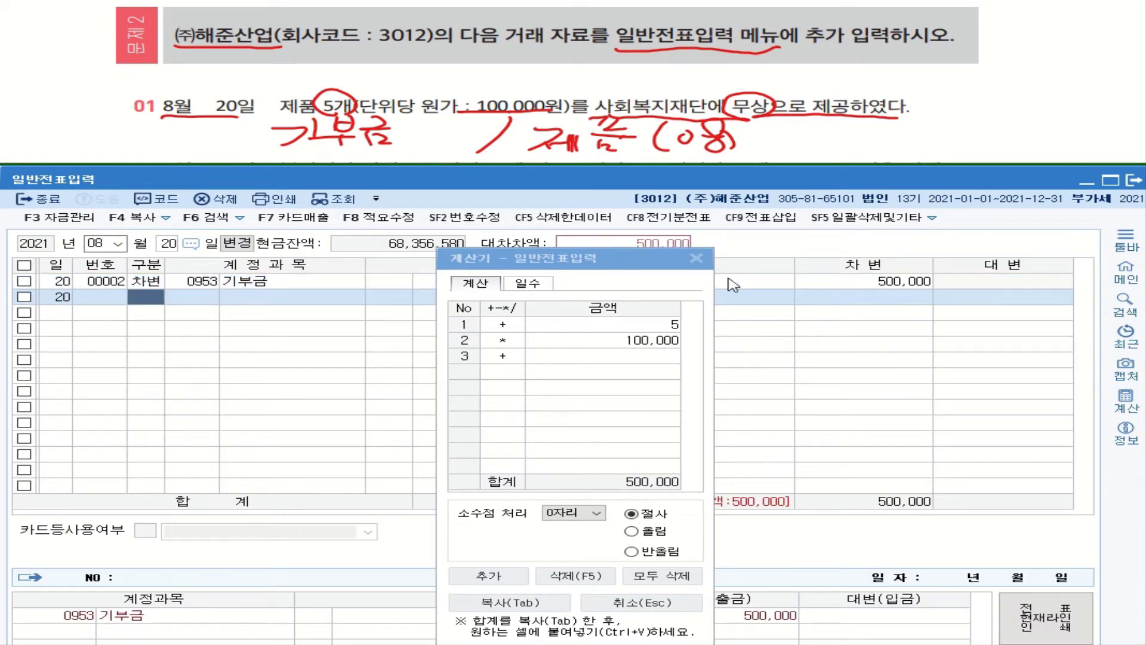
pyautogui.click(696, 258)
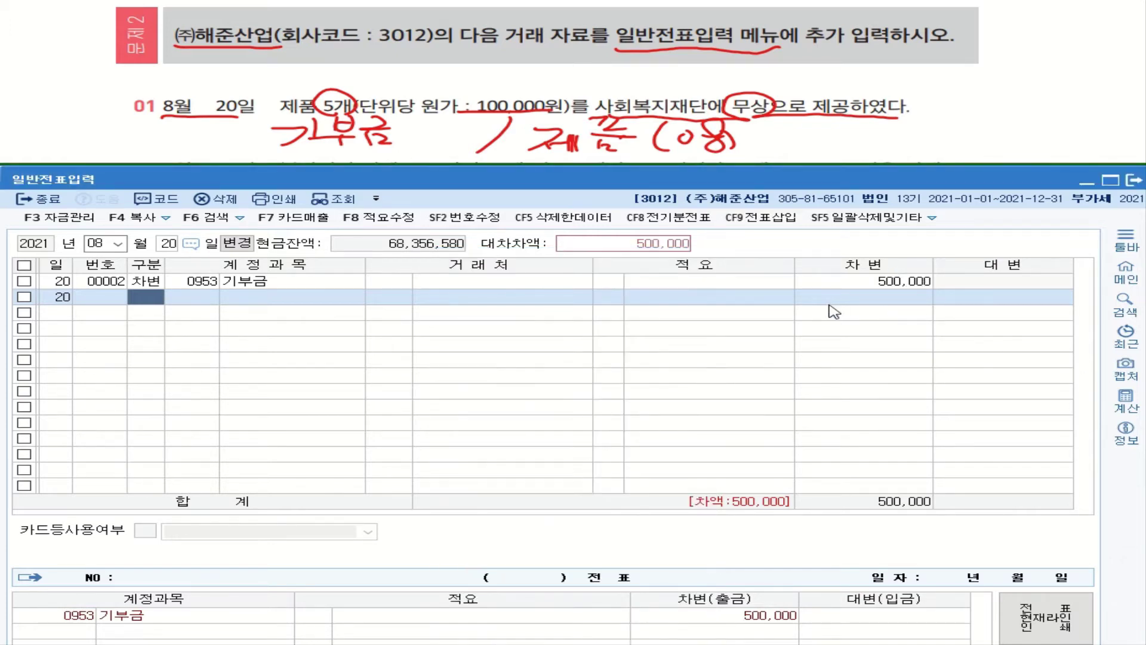
# - Add a 대변 line with the account 0150 제품 for 500,000
pyautogui.write('4')
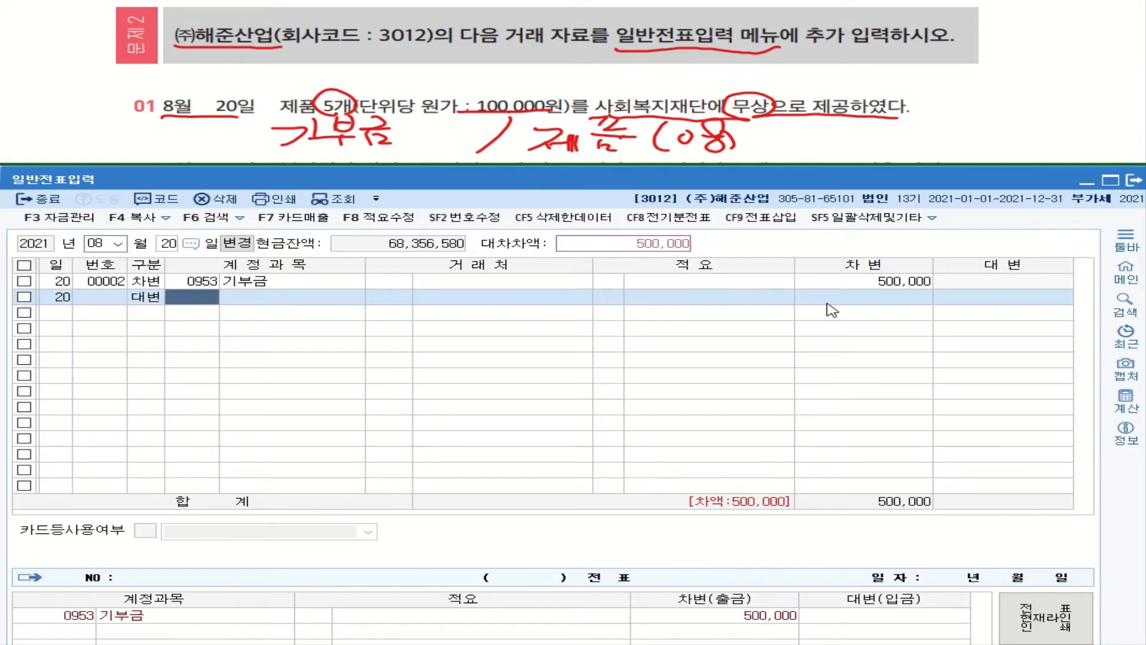
pyautogui.write('ㅈ')
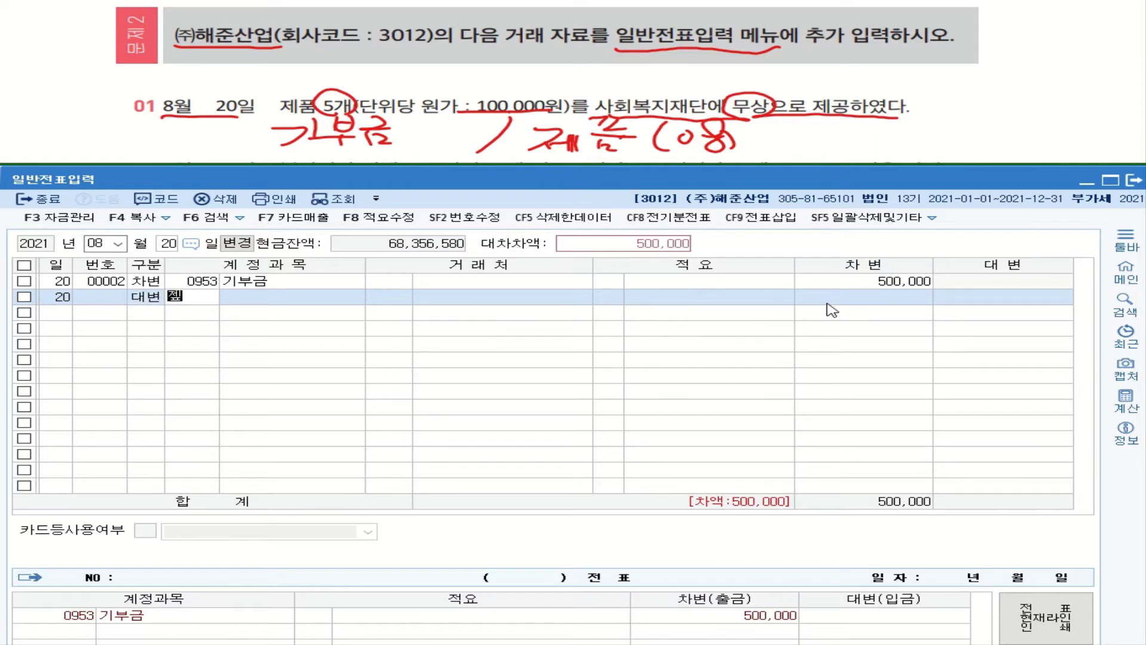
pyautogui.write('품')
pyautogui.press('Return')
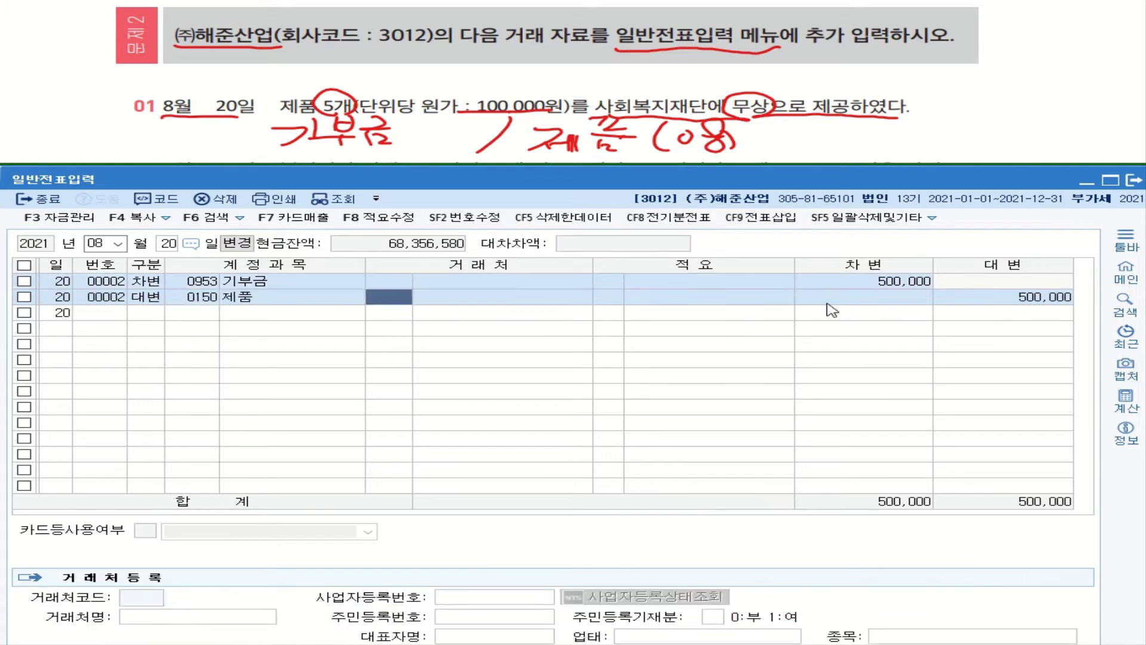
# - Set the 적요 of the 제품 line to code 8, 타계정으로 대체액 손익계산서 반영분
pyautogui.click(616, 302)
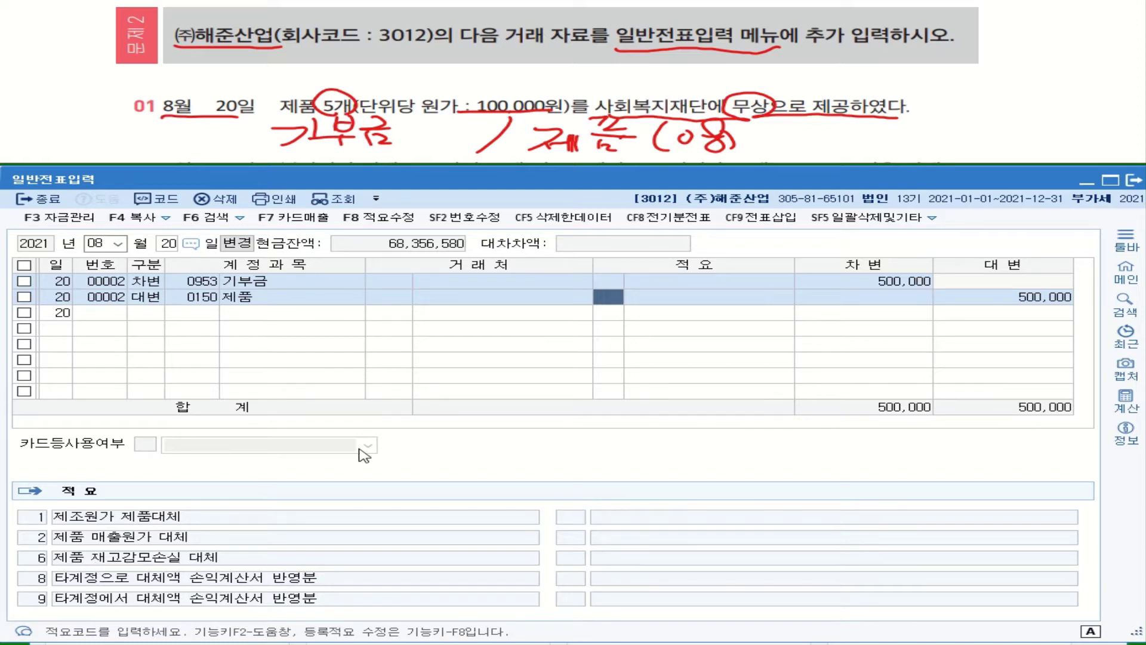
pyautogui.write('8')
pyautogui.press('Return')
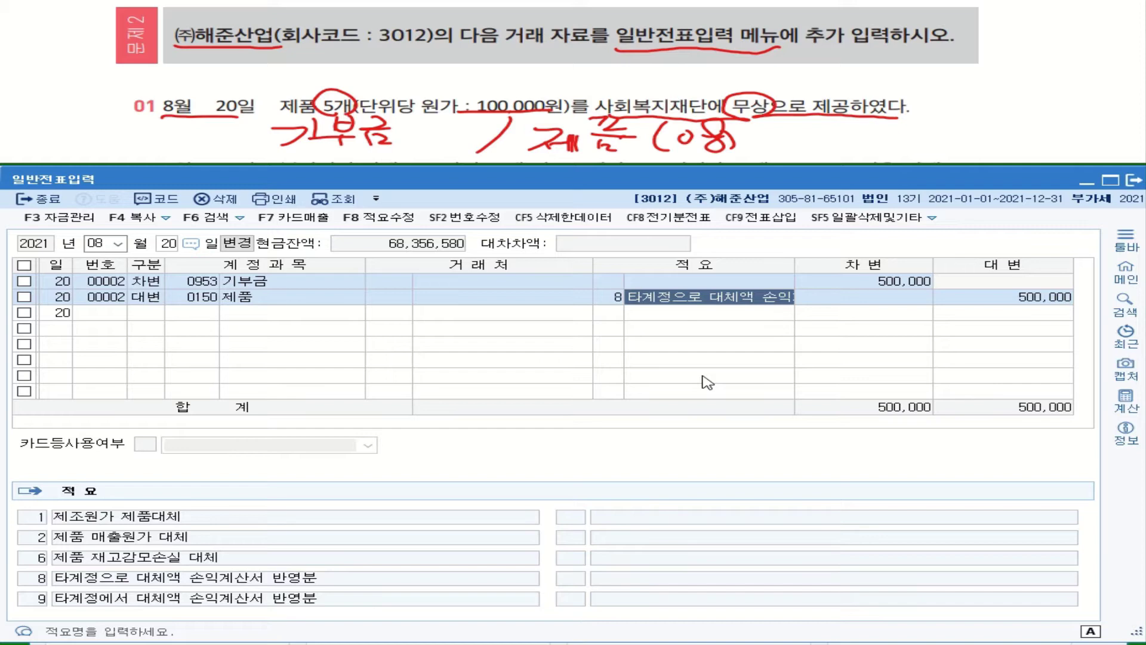
pyautogui.press('Return')
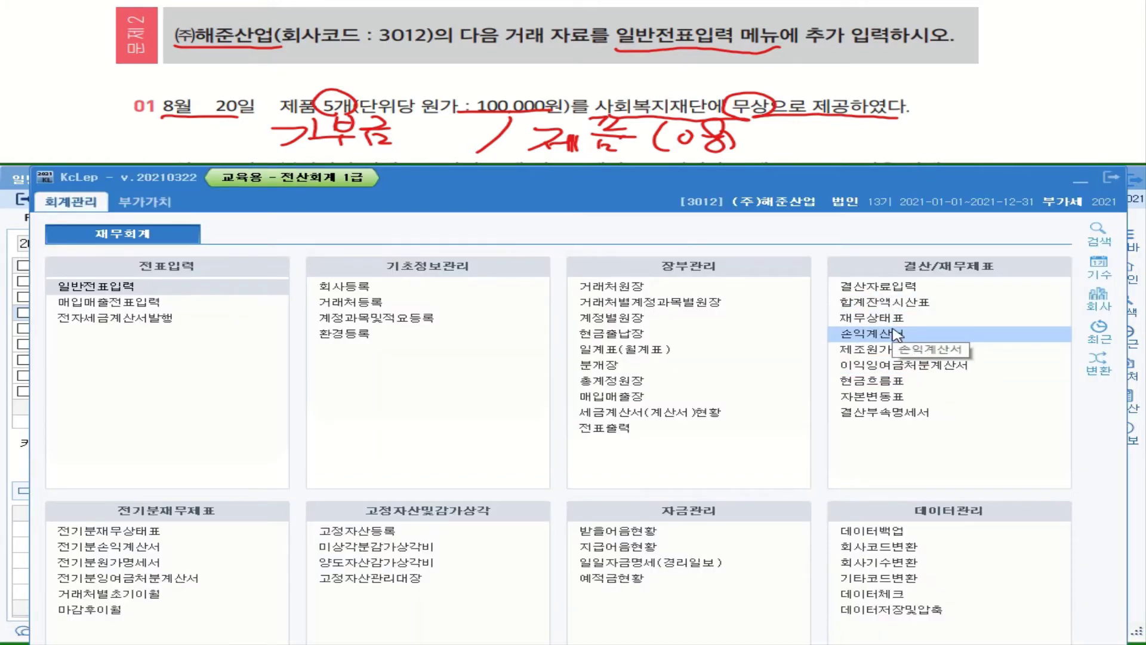
# - Examine the 타계정으로 대체액 amount in the 손익계산서 for month 08, and return to the voucher entry
pyautogui.click(896, 334)
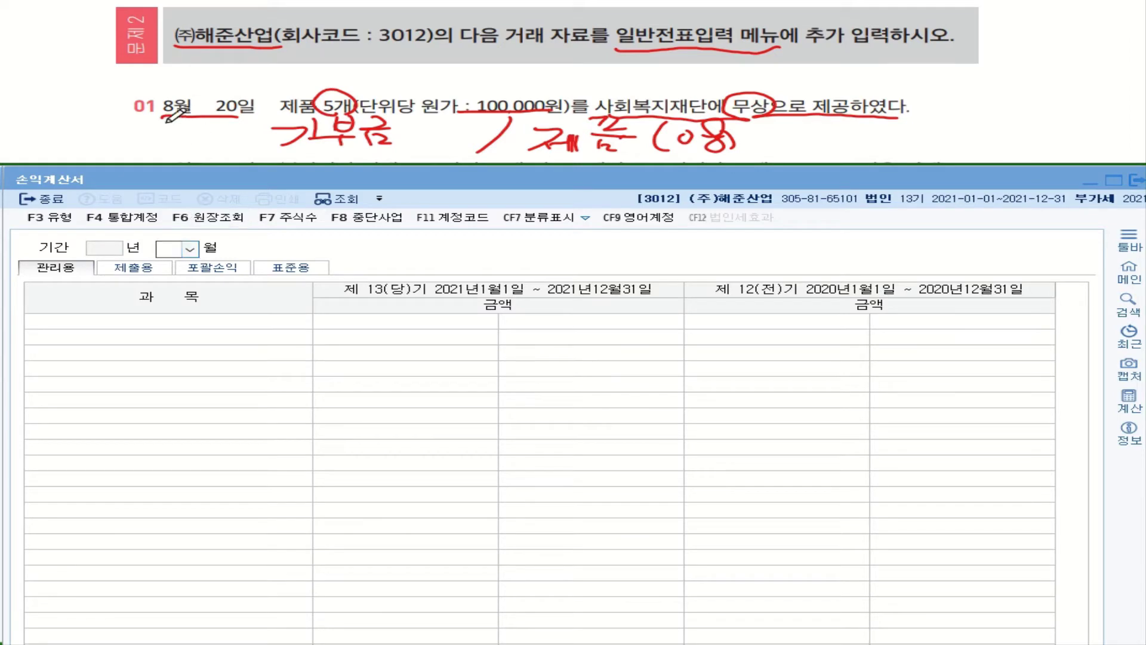
pyautogui.click(189, 249)
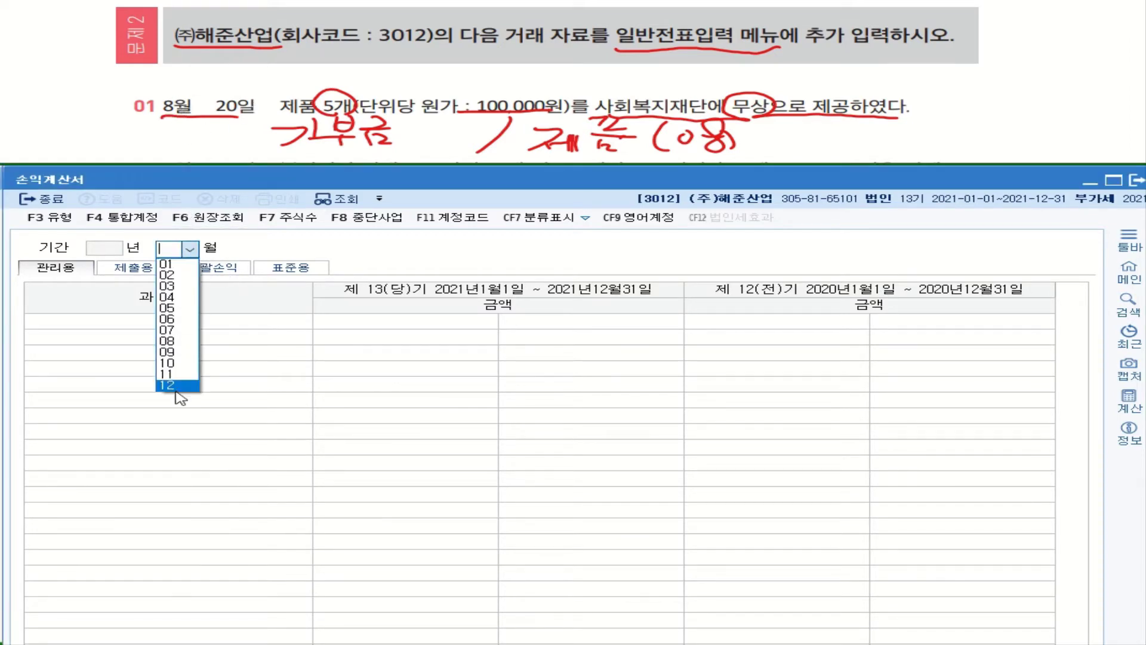
pyautogui.click(174, 343)
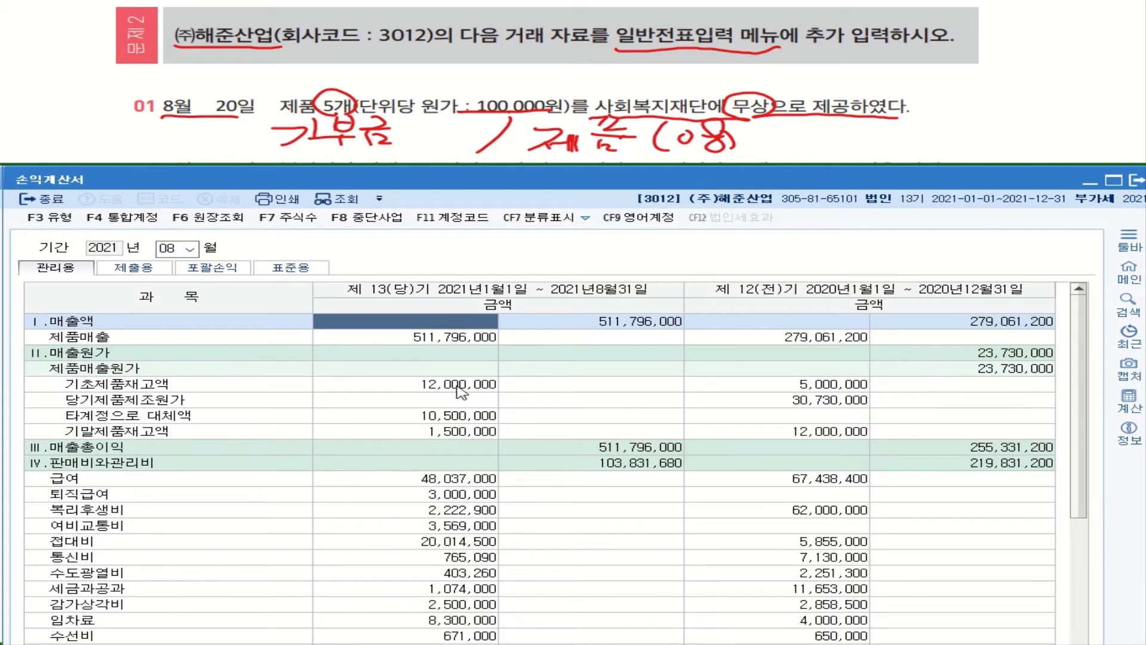
pyautogui.click(464, 421)
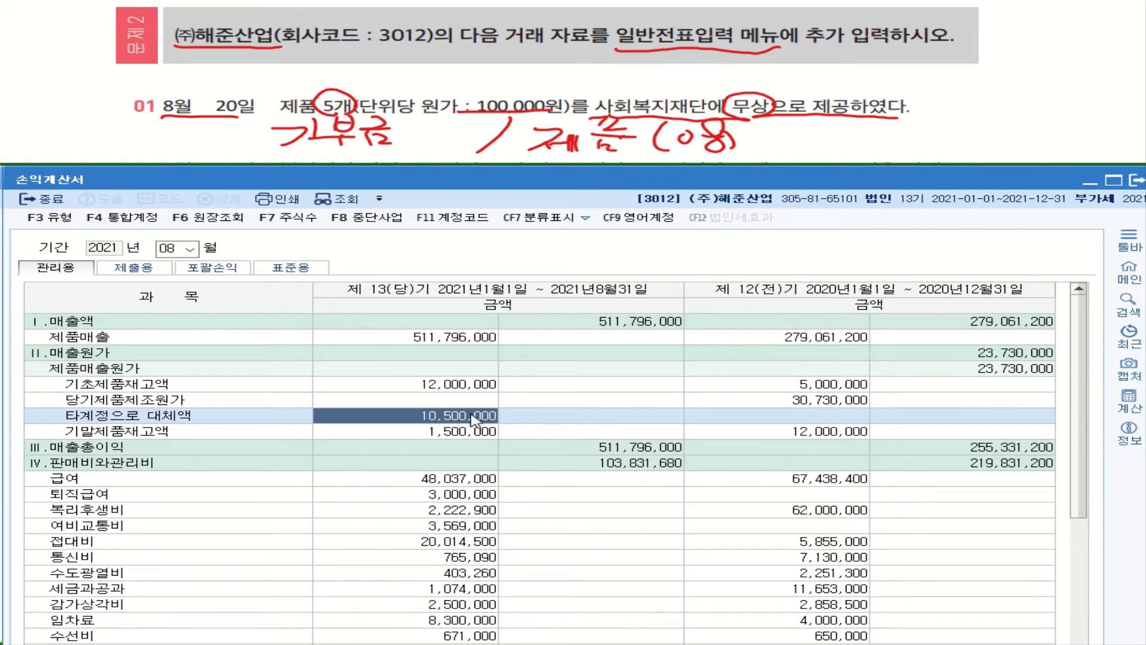
pyautogui.doubleClick(473, 416)
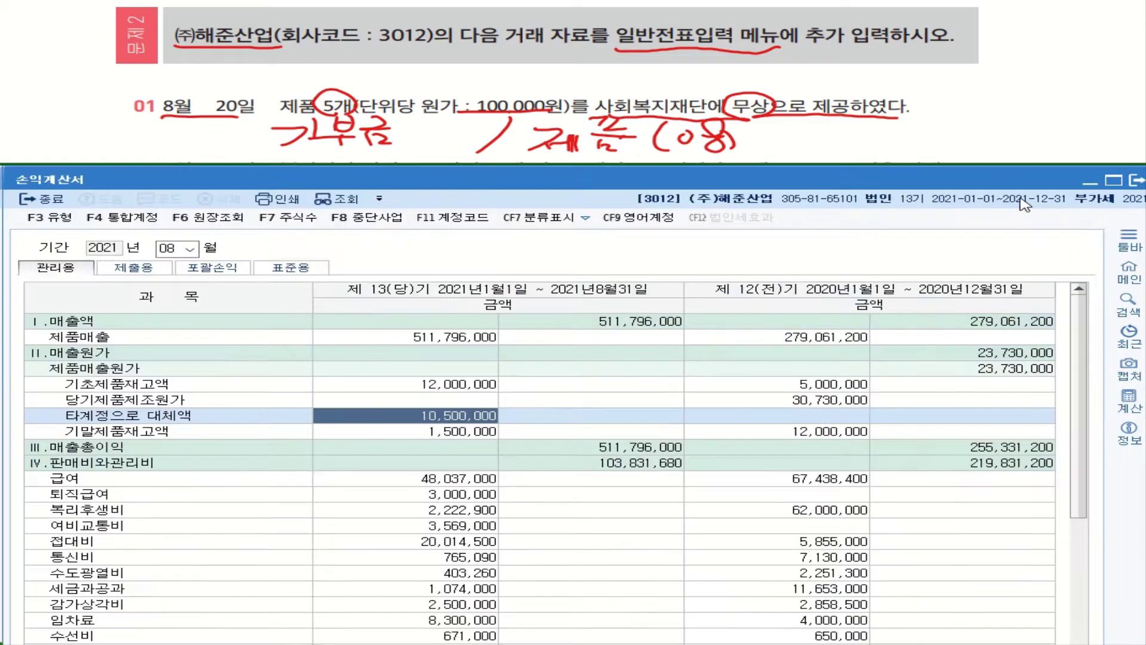
pyautogui.click(1105, 204)
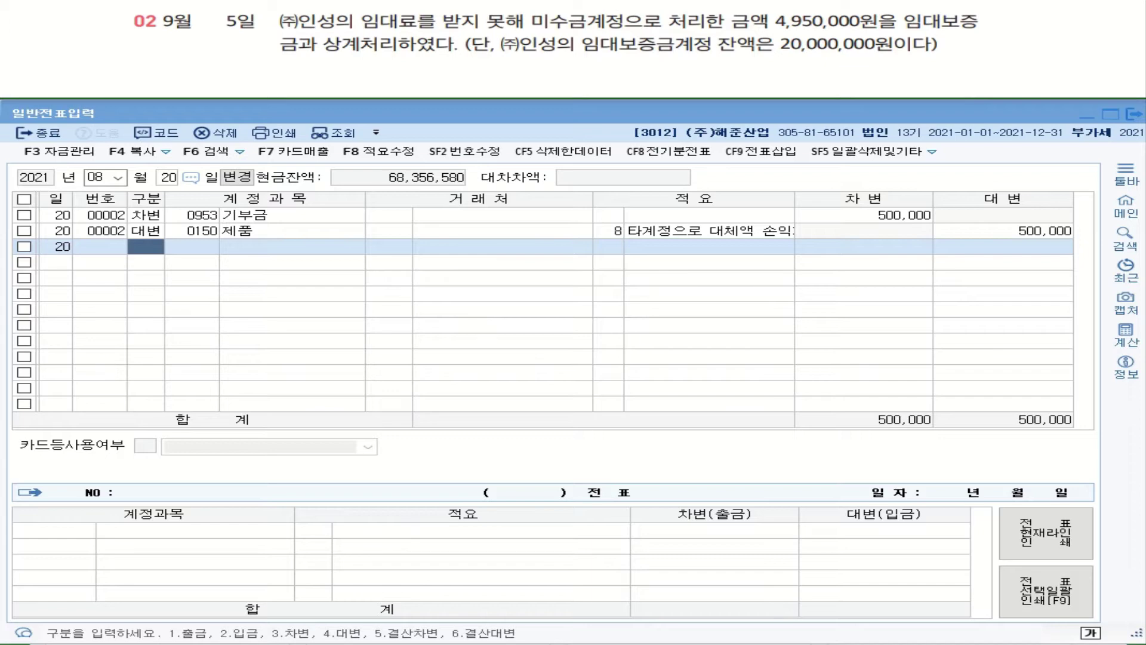
pyautogui.moveTo(575, 33); pyautogui.dragTo(724, 28)
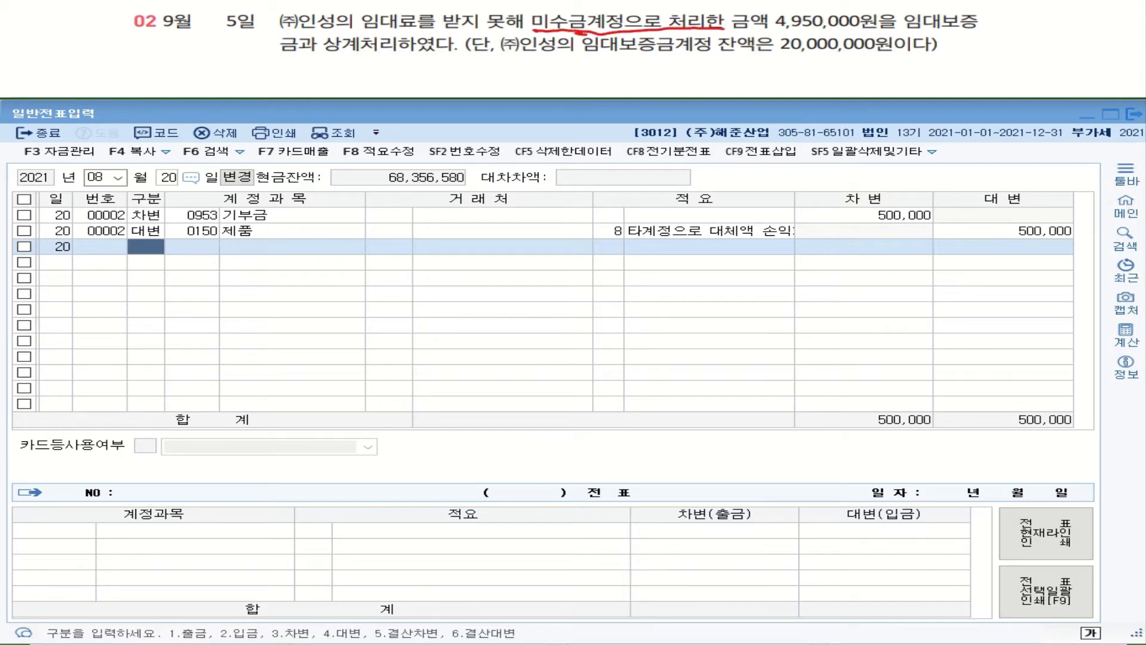
pyautogui.moveTo(895, 28); pyautogui.dragTo(959, 35)
pyautogui.moveTo(283, 50); pyautogui.dragTo(447, 51)
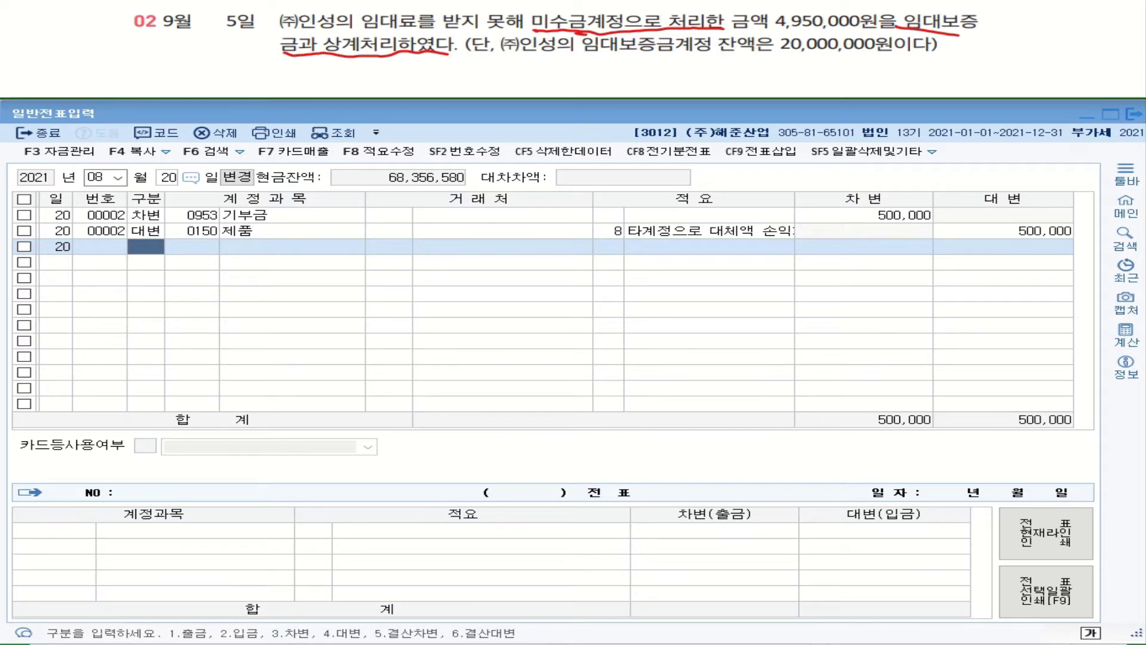
pyautogui.moveTo(766, 54); pyautogui.dragTo(927, 54)
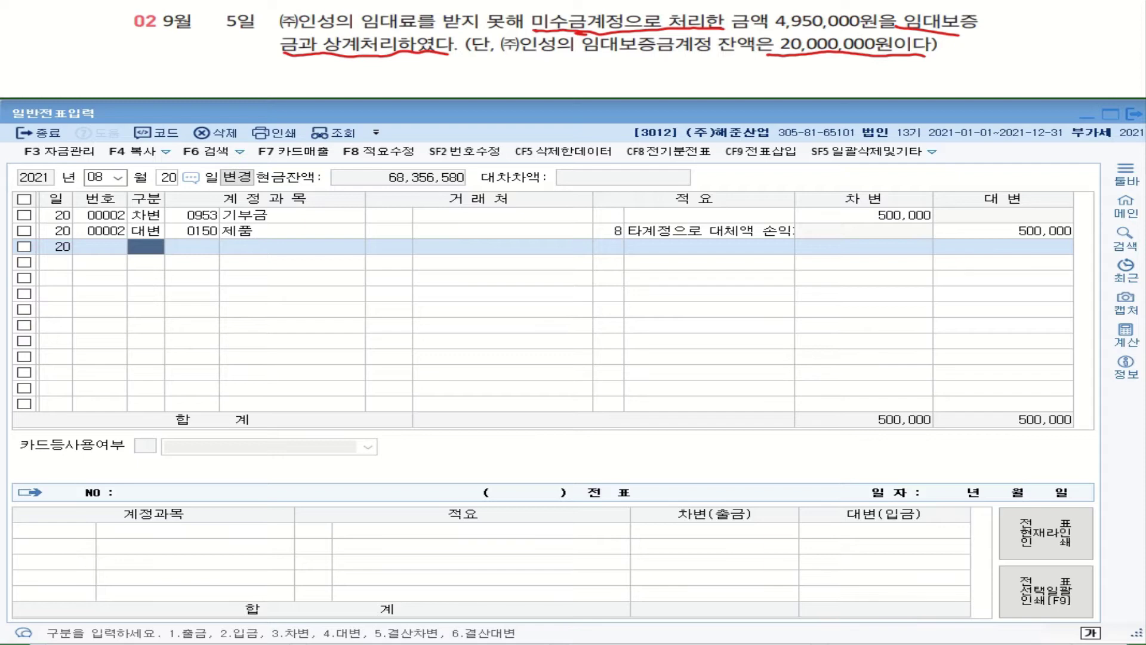
pyautogui.moveTo(597, 60)
pyautogui.mouseDown()
pyautogui.moveTo(550, 91)
pyautogui.moveTo(640, 67)
pyautogui.moveTo(644, 82)
pyautogui.moveTo(664, 74)
pyautogui.mouseUp()
pyautogui.moveTo(675, 63)
pyautogui.mouseDown()
pyautogui.moveTo(665, 69)
pyautogui.moveTo(708, 71)
pyautogui.moveTo(690, 89)
pyautogui.mouseUp()
pyautogui.moveTo(689, 67); pyautogui.dragTo(714, 79)
pyautogui.moveTo(691, 83); pyautogui.dragTo(711, 90)
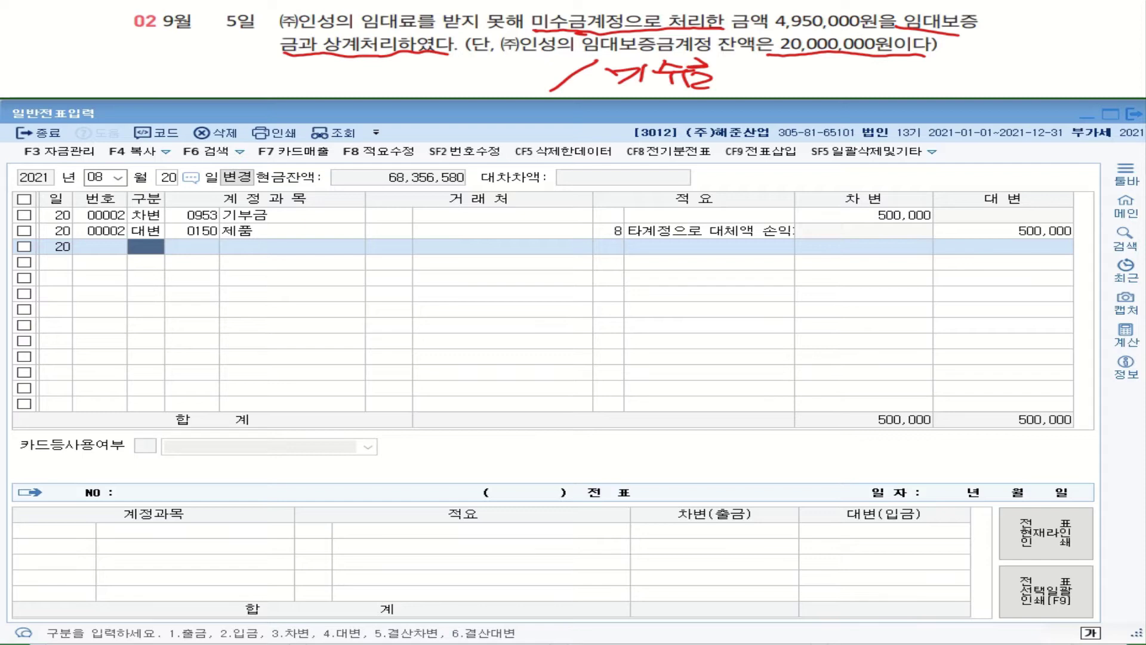
pyautogui.moveTo(281, 57)
pyautogui.mouseDown()
pyautogui.moveTo(293, 76)
pyautogui.moveTo(301, 70)
pyautogui.mouseUp()
pyautogui.moveTo(307, 57)
pyautogui.mouseDown()
pyautogui.moveTo(297, 86)
pyautogui.moveTo(409, 63)
pyautogui.moveTo(425, 68)
pyautogui.moveTo(418, 85)
pyautogui.mouseUp()
pyautogui.moveTo(416, 57); pyautogui.dragTo(456, 65)
pyautogui.moveTo(429, 69); pyautogui.dragTo(446, 83)
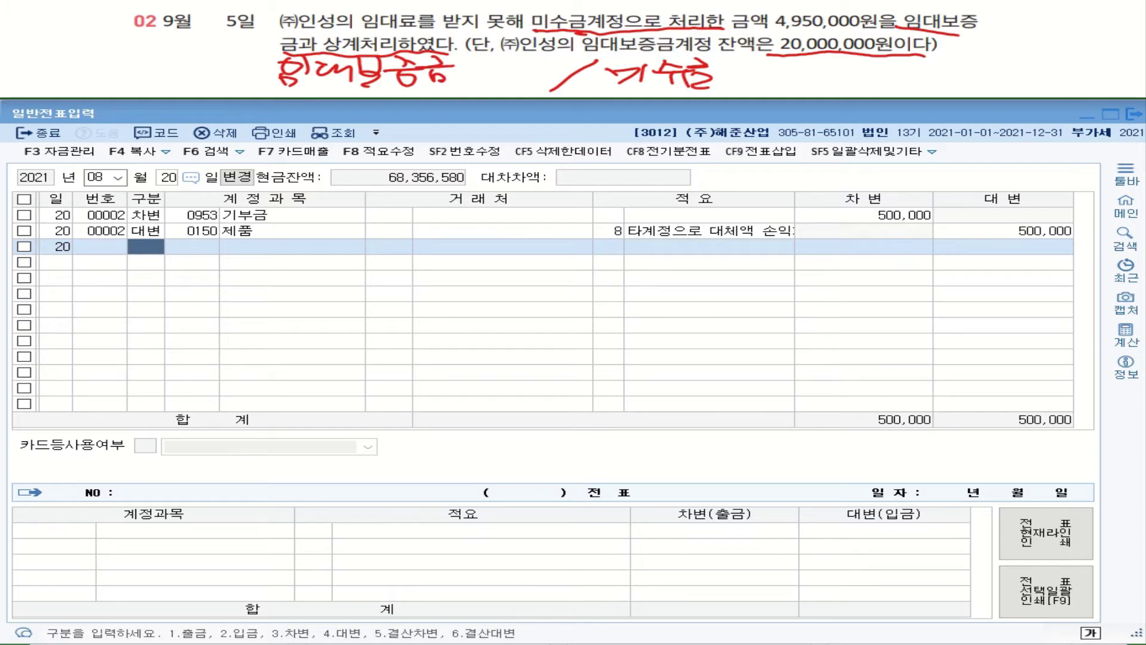
# - Set the voucher entry date to 9월 5일
pyautogui.click(118, 178)
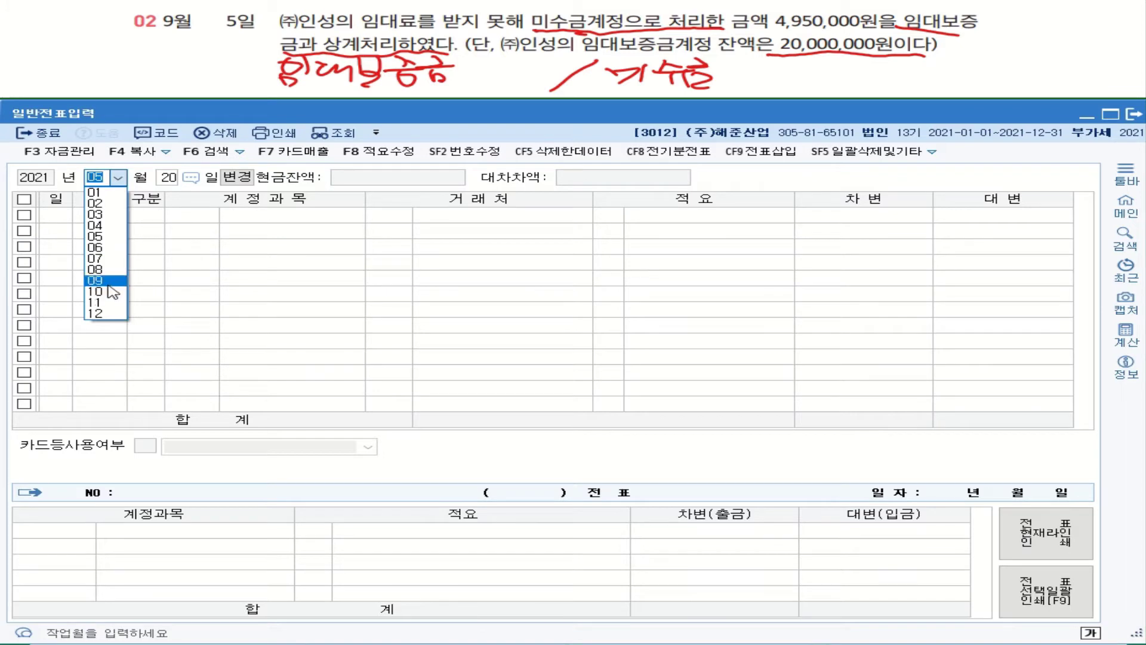
pyautogui.click(104, 280)
pyautogui.write('5')
pyautogui.press('Return')
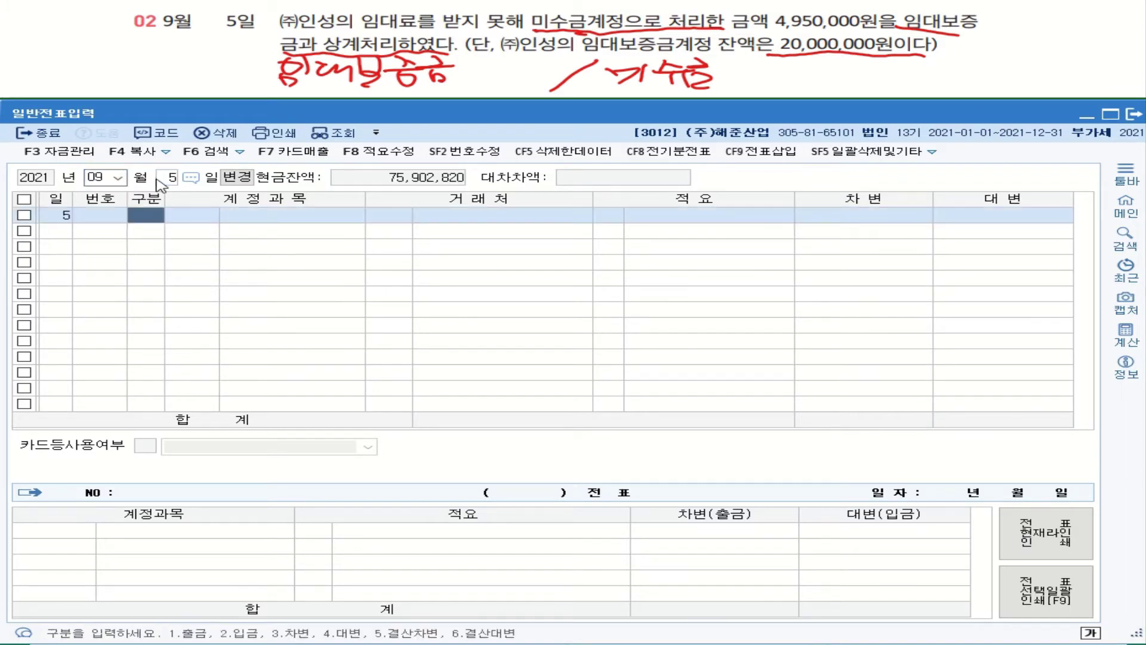
# - Start a 차변 line with the account 0294 임대보증금
pyautogui.write('3')
pyautogui.press('Return')
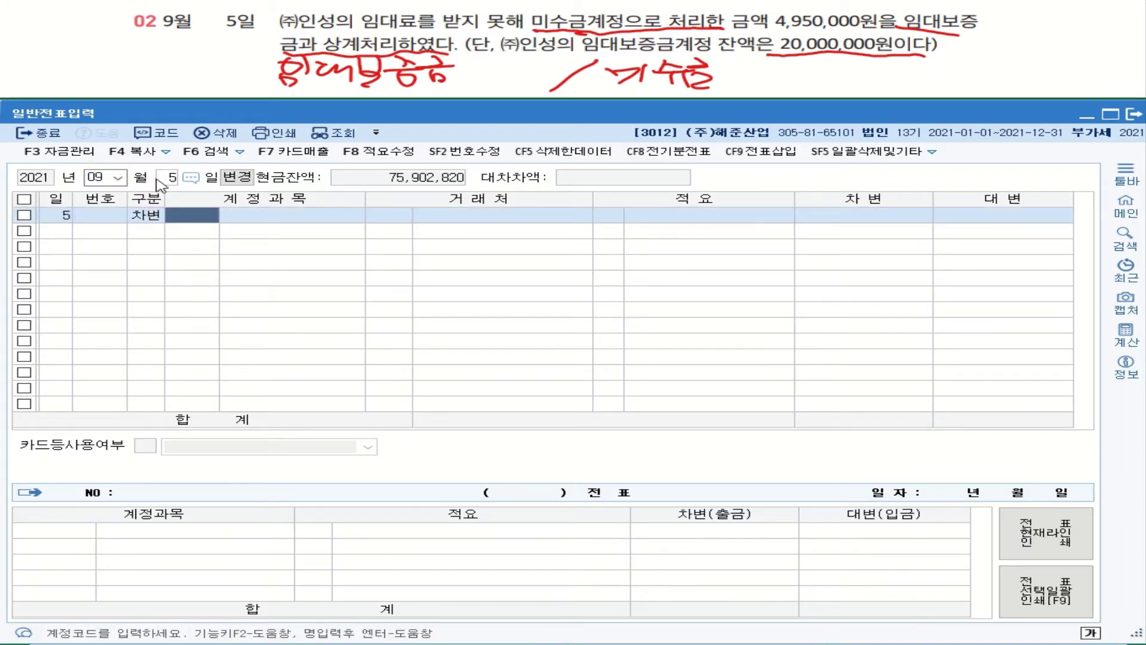
pyautogui.write('임')
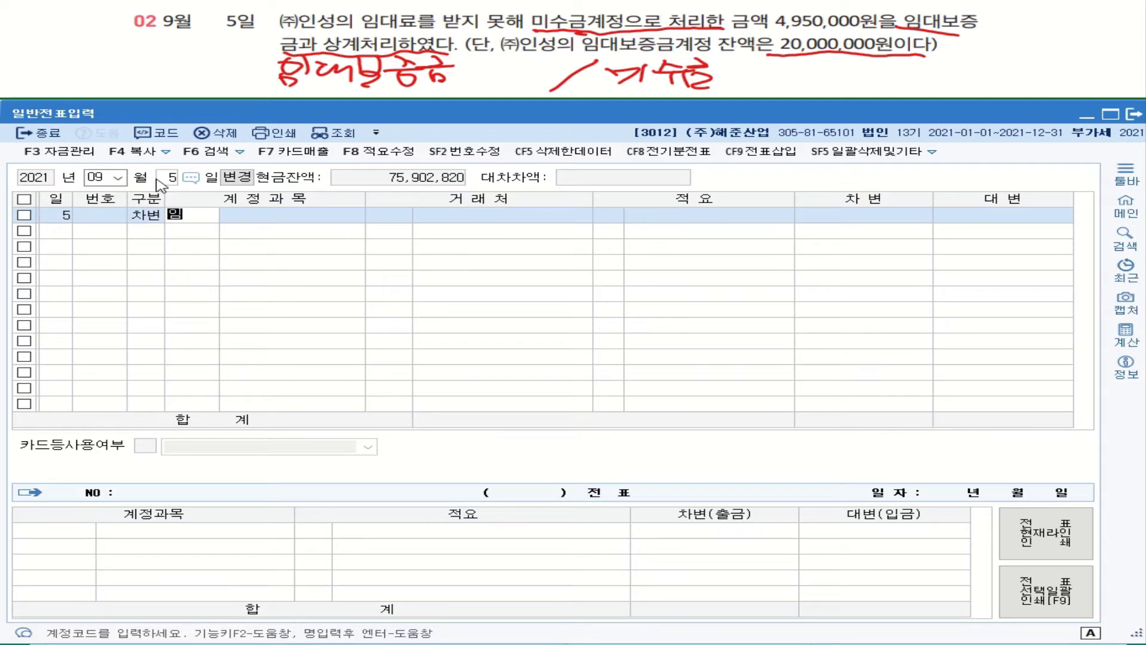
pyautogui.write('ㄷㅐ')
pyautogui.press('Return')
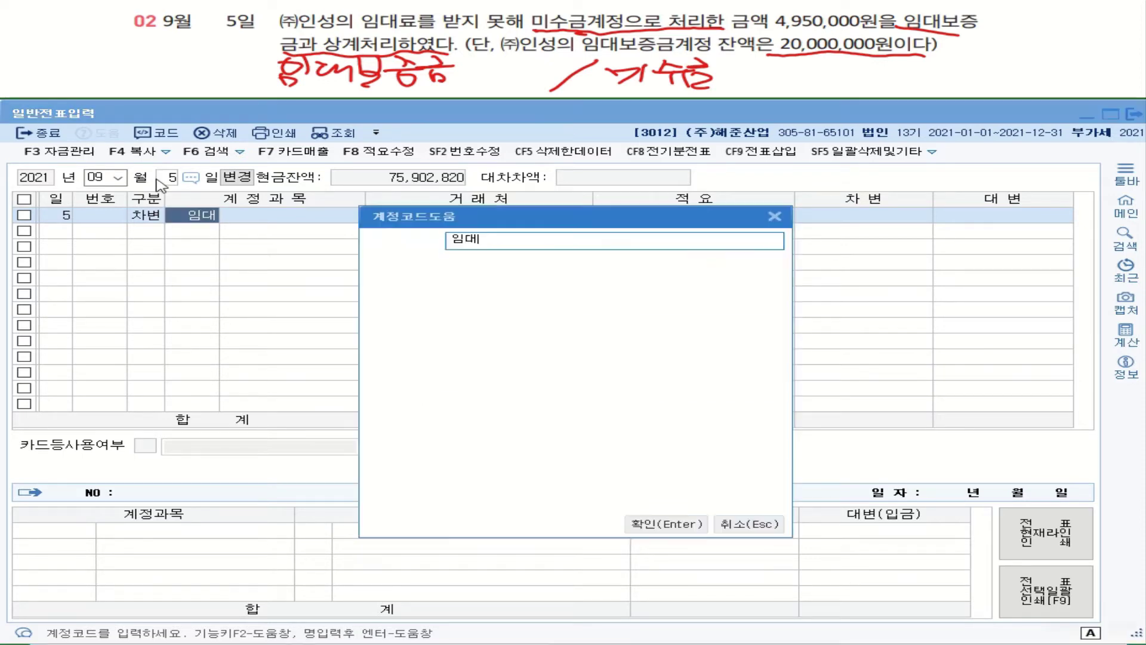
pyautogui.doubleClick(458, 296)
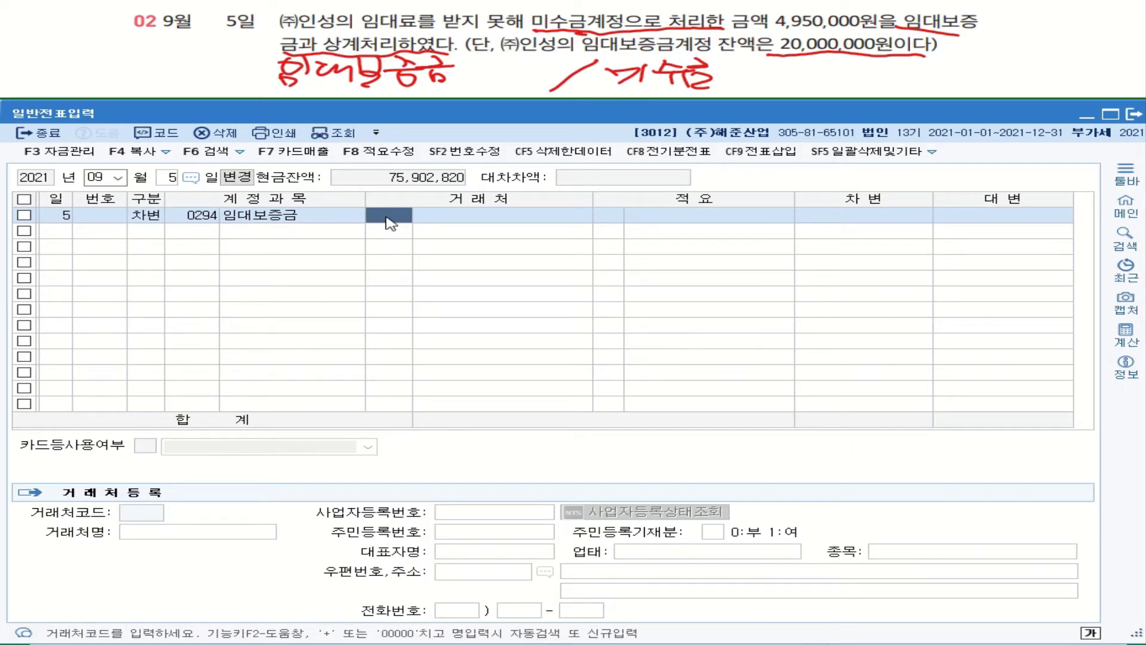
# - Set the 임대보증금 line's 거래처 to 01070 (주)인성 and its 차변 amount to 4,950,000, leaving the 적요 blank
pyautogui.write('인서ㅇ')
pyautogui.press('Return')
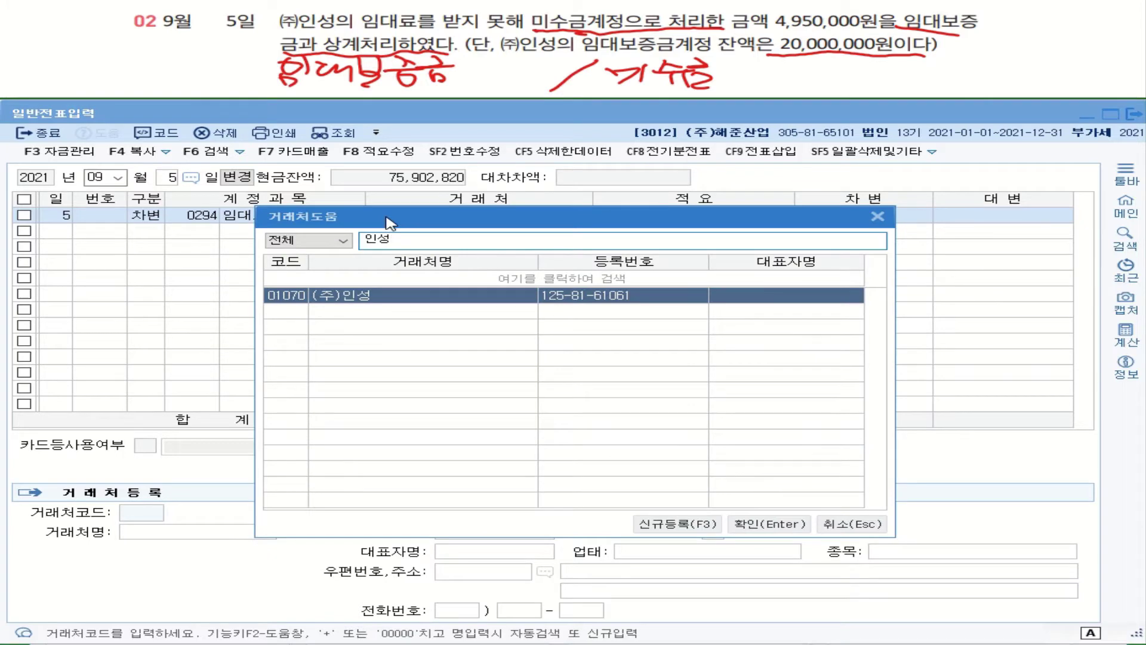
pyautogui.click(766, 525)
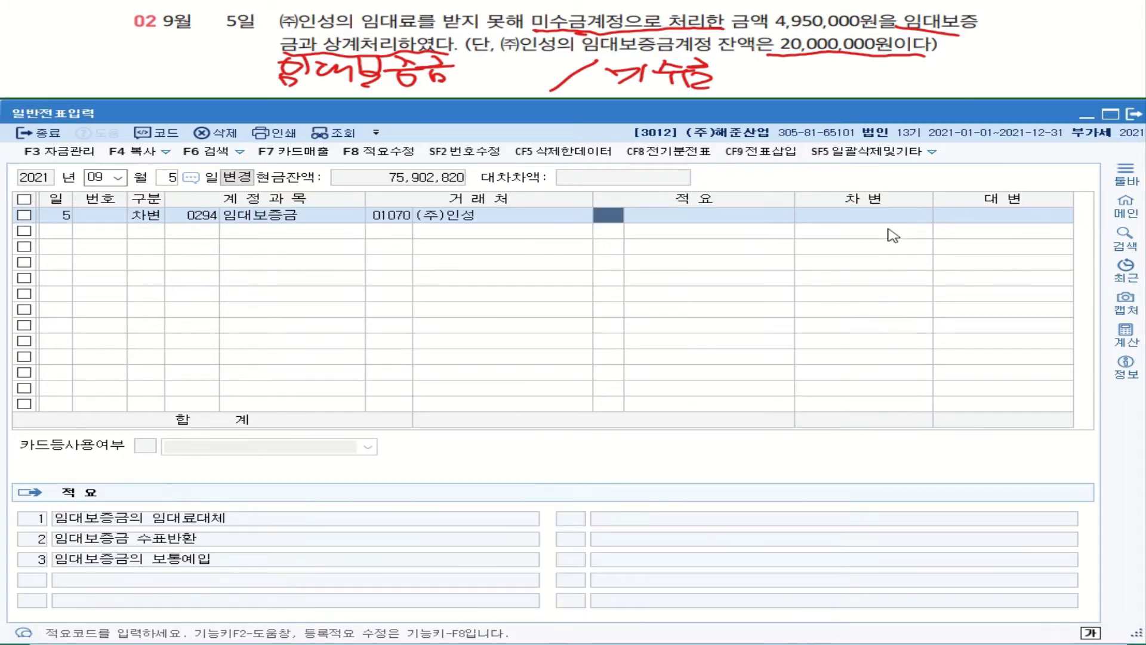
pyautogui.press('Return')
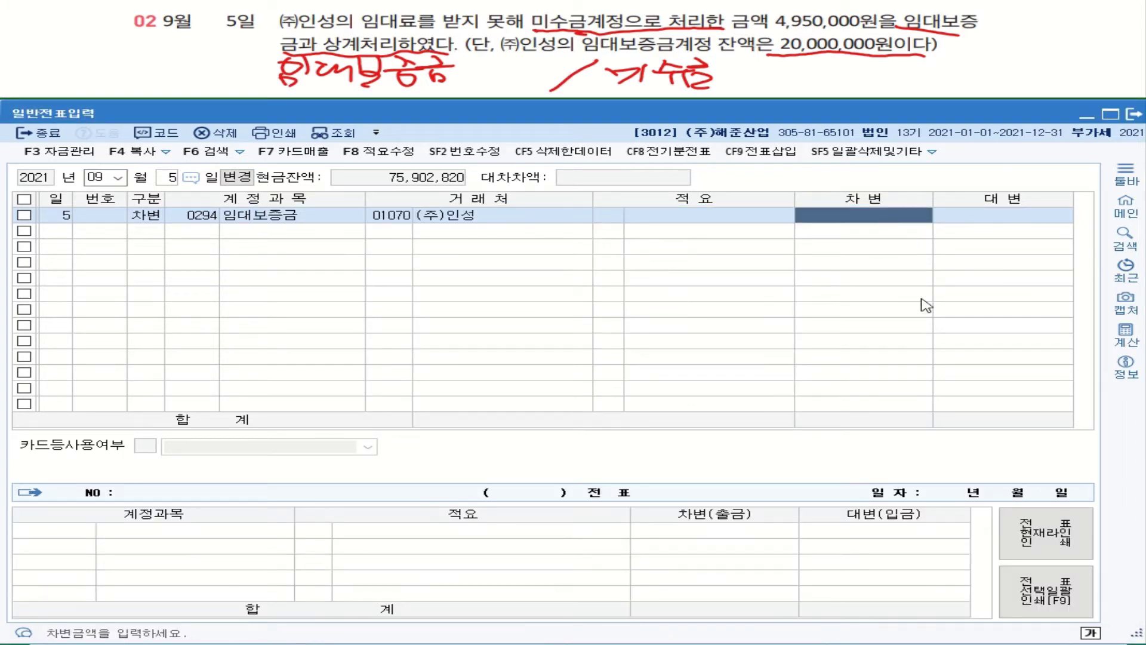
pyautogui.write('4950000')
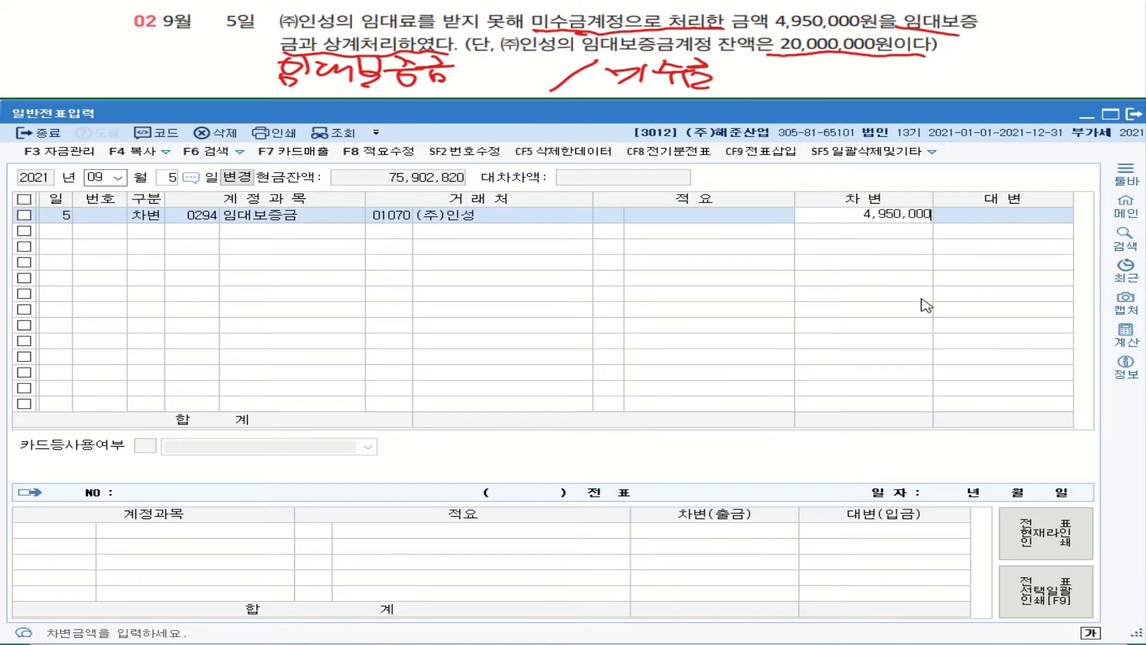
pyautogui.press('Return')
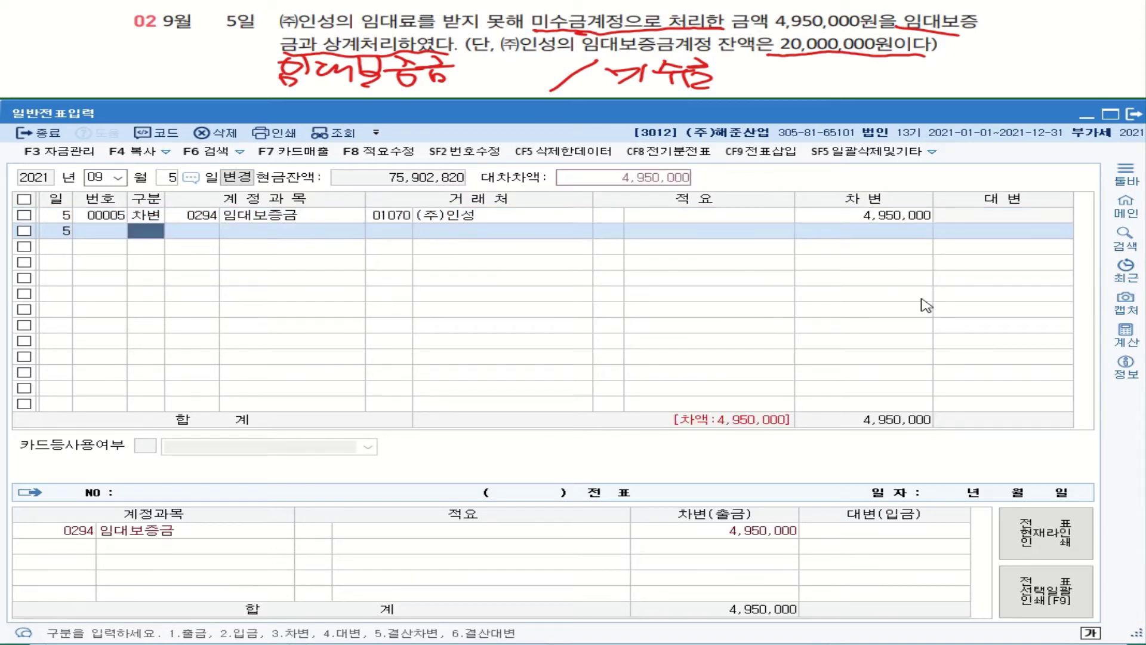
# - Add a 대변 line with the account 0120 미수금 and the 거래처 01070 (주)인성 for 4,950,000
pyautogui.write('4')
pyautogui.press('Return')
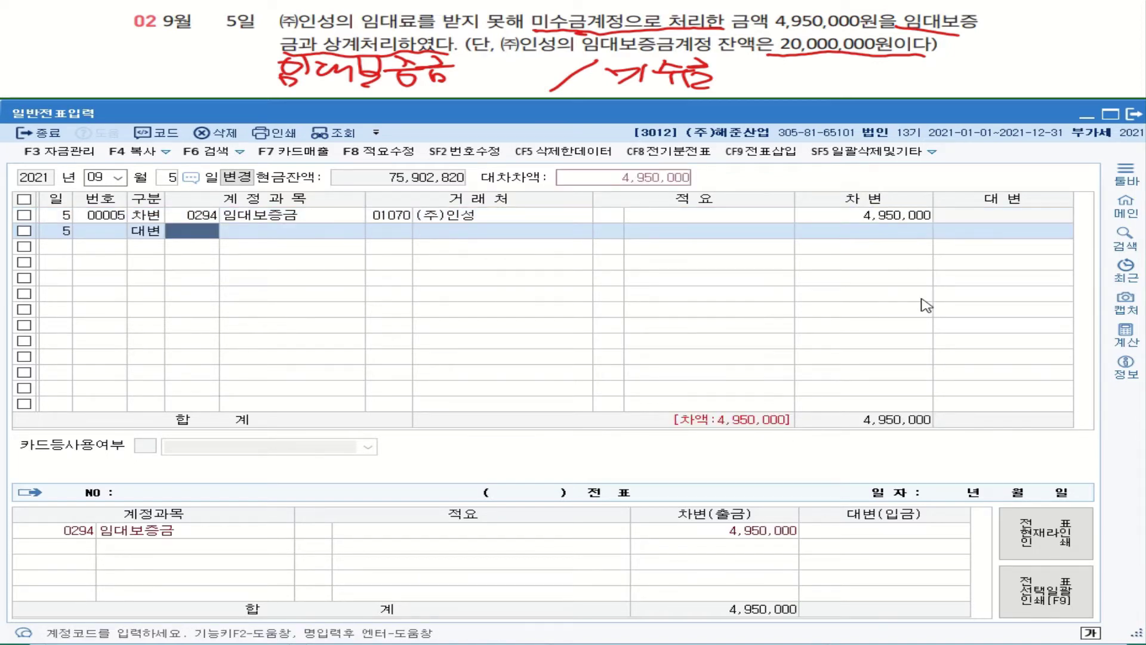
pyautogui.write('미수')
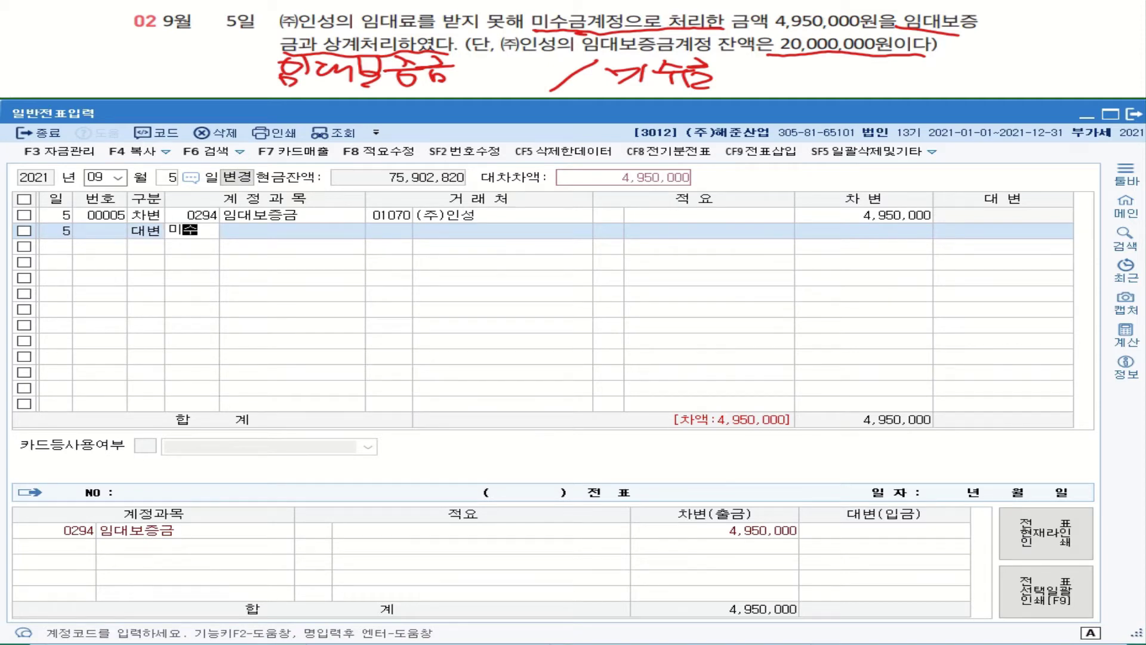
pyautogui.press('Return')
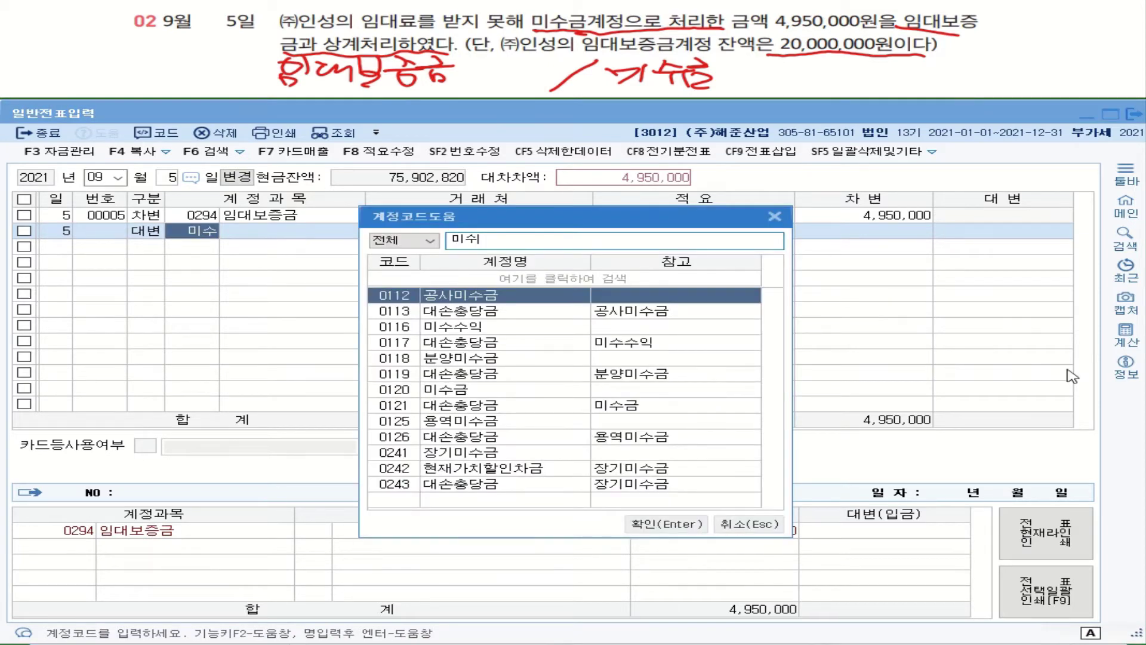
pyautogui.doubleClick(444, 389)
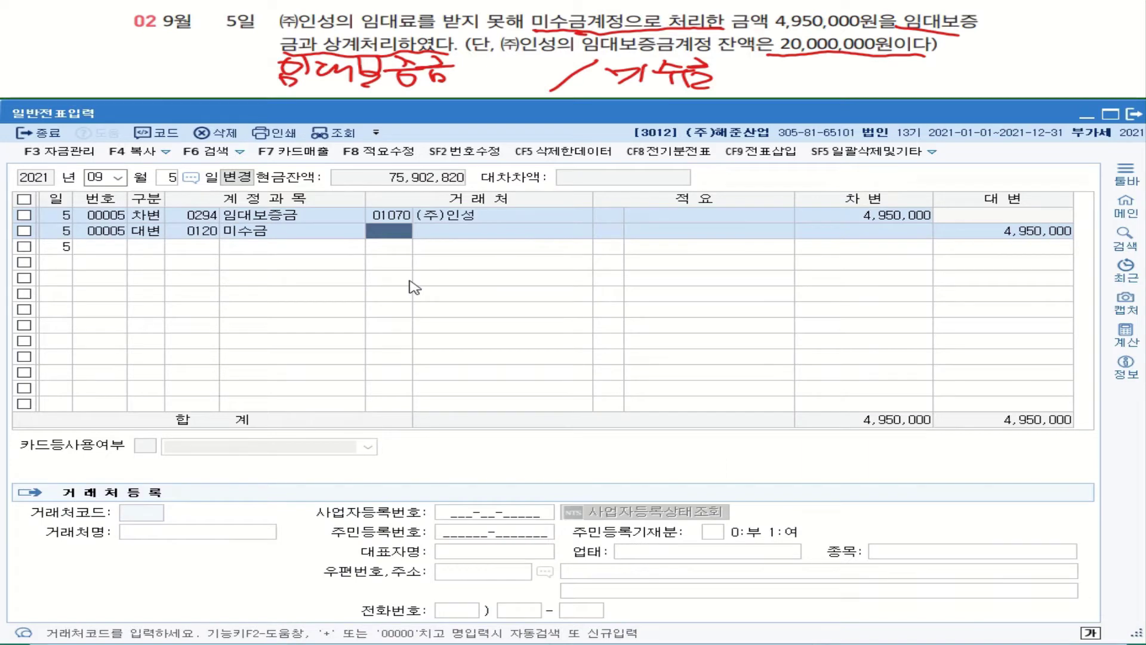
pyautogui.write('1070')
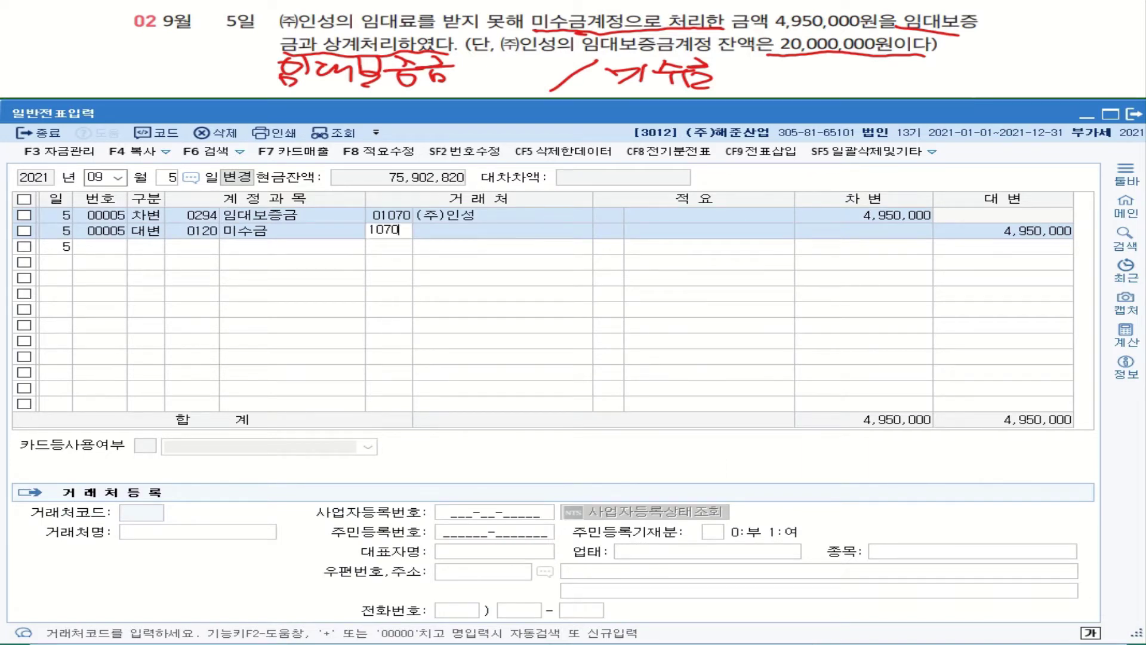
pyautogui.press('Return')
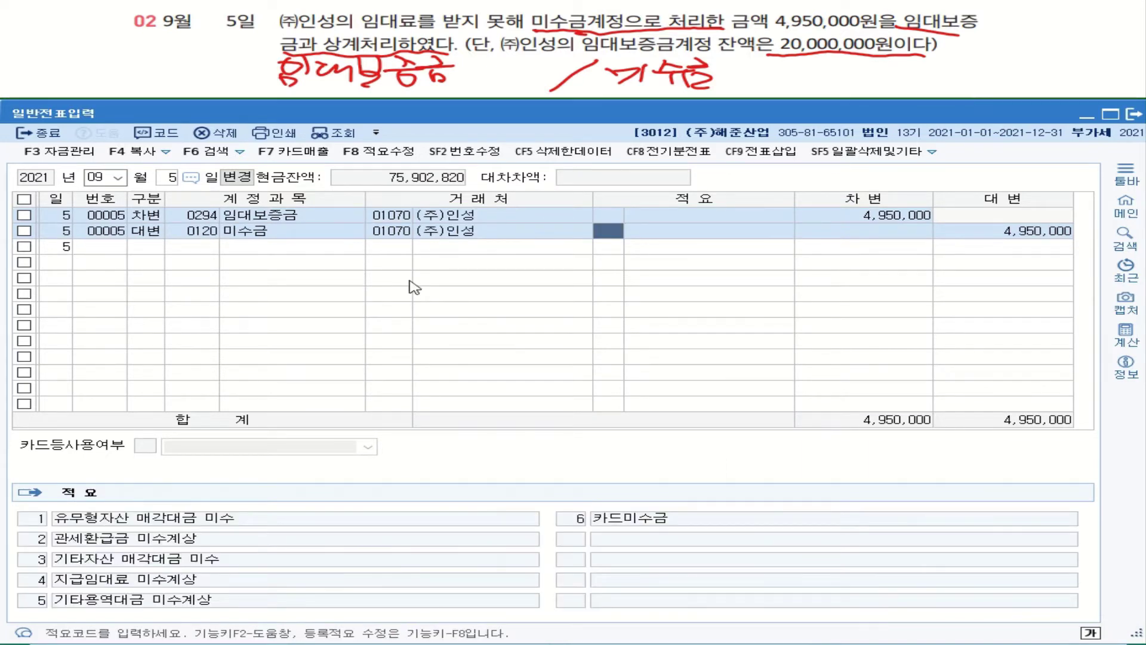
pyautogui.click(297, 236)
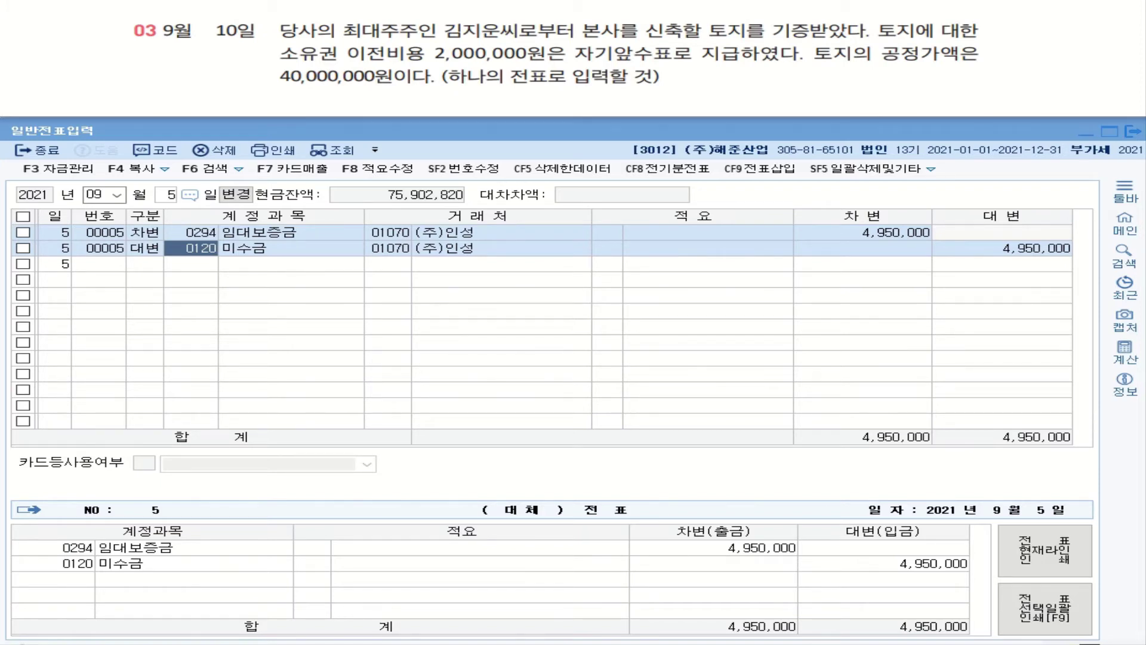
pyautogui.moveTo(451, 46); pyautogui.dragTo(516, 43)
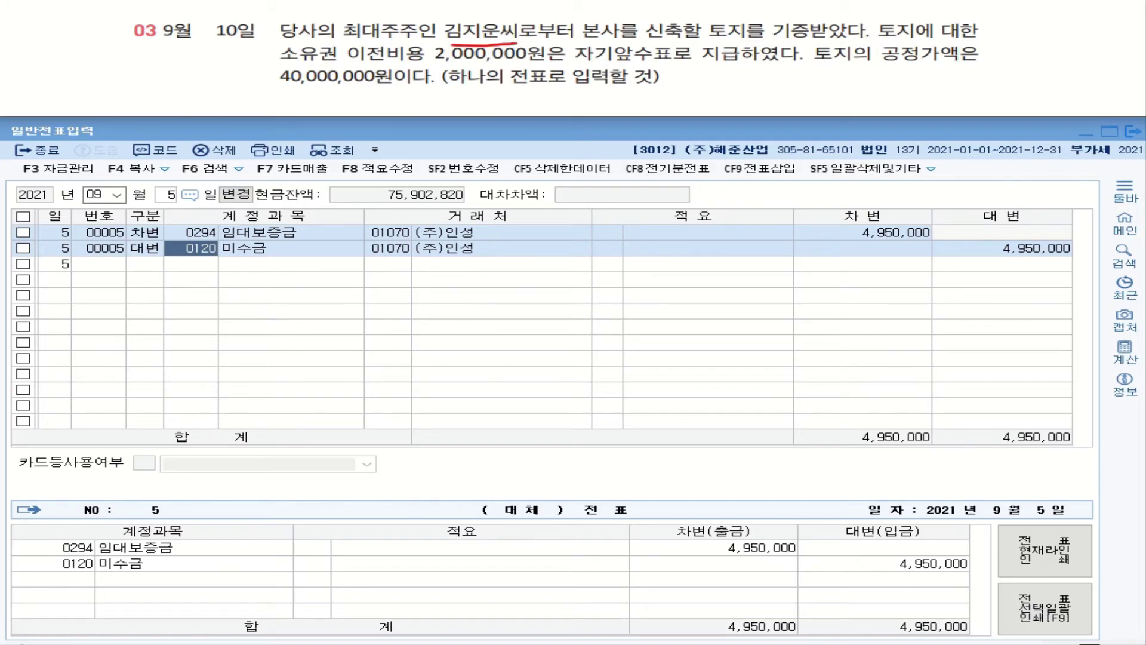
pyautogui.moveTo(739, 28)
pyautogui.mouseDown()
pyautogui.moveTo(701, 30)
pyautogui.moveTo(853, 42)
pyautogui.mouseUp()
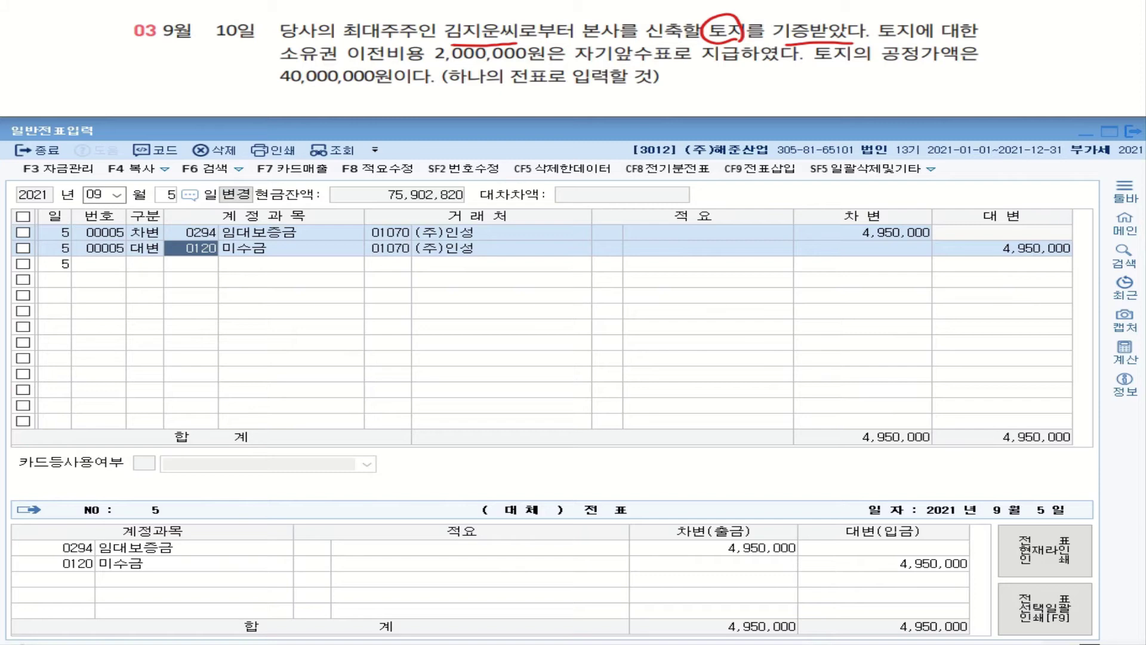
pyautogui.moveTo(280, 61)
pyautogui.mouseDown()
pyautogui.moveTo(518, 57)
pyautogui.moveTo(941, 76)
pyautogui.moveTo(991, 21)
pyautogui.moveTo(889, 27)
pyautogui.mouseUp()
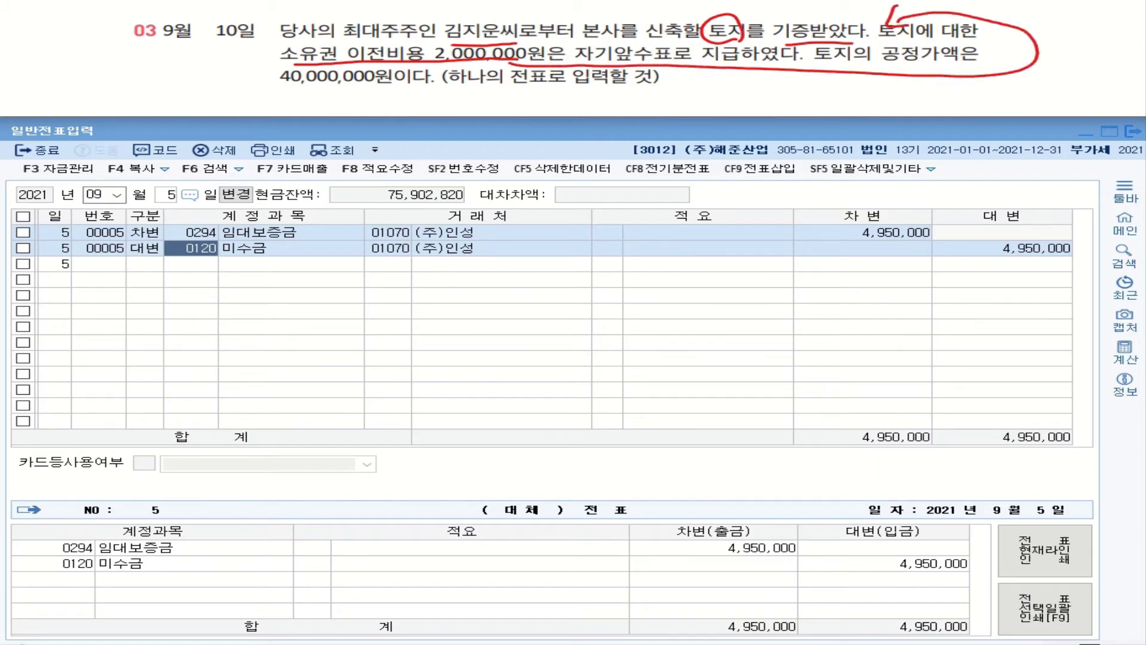
pyautogui.moveTo(668, 66); pyautogui.dragTo(713, 80)
pyautogui.moveTo(687, 86); pyautogui.dragTo(720, 102)
pyautogui.moveTo(698, 98)
pyautogui.mouseDown()
pyautogui.moveTo(716, 109)
pyautogui.moveTo(749, 91)
pyautogui.mouseUp()
pyautogui.moveTo(723, 93)
pyautogui.mouseDown()
pyautogui.moveTo(743, 89)
pyautogui.moveTo(729, 108)
pyautogui.mouseUp()
pyautogui.moveTo(741, 90)
pyautogui.mouseDown()
pyautogui.moveTo(756, 90)
pyautogui.moveTo(754, 106)
pyautogui.mouseUp()
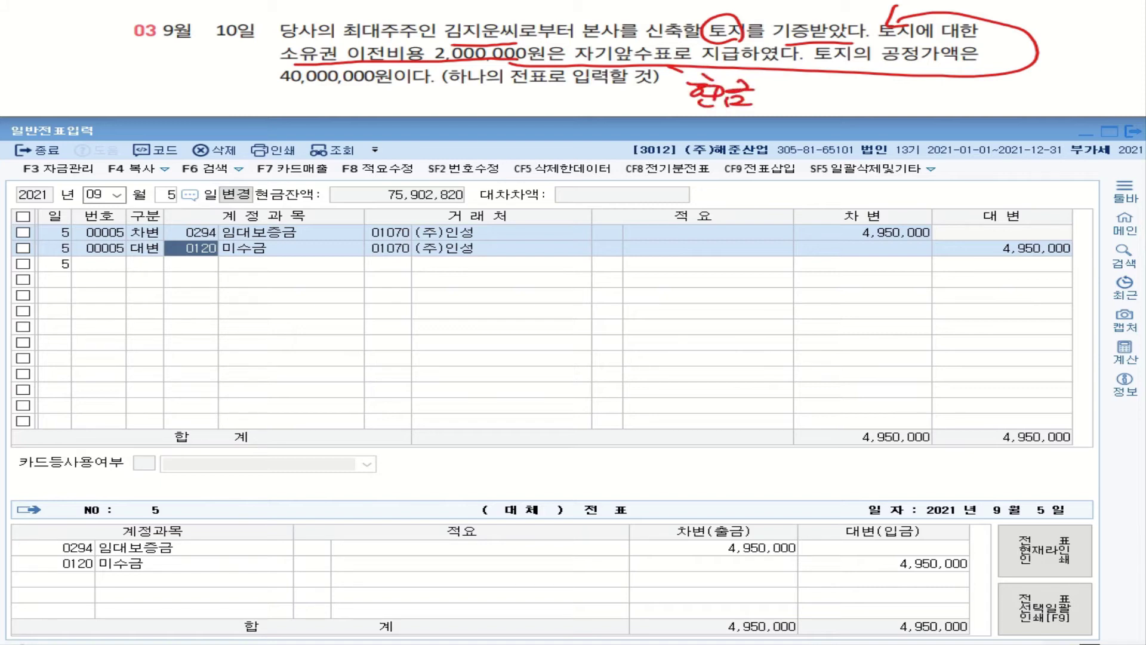
pyautogui.moveTo(283, 91); pyautogui.dragTo(411, 90)
# - Set the voucher entry day to 10 in 9월 and begin a 차변 line
pyautogui.click(172, 195)
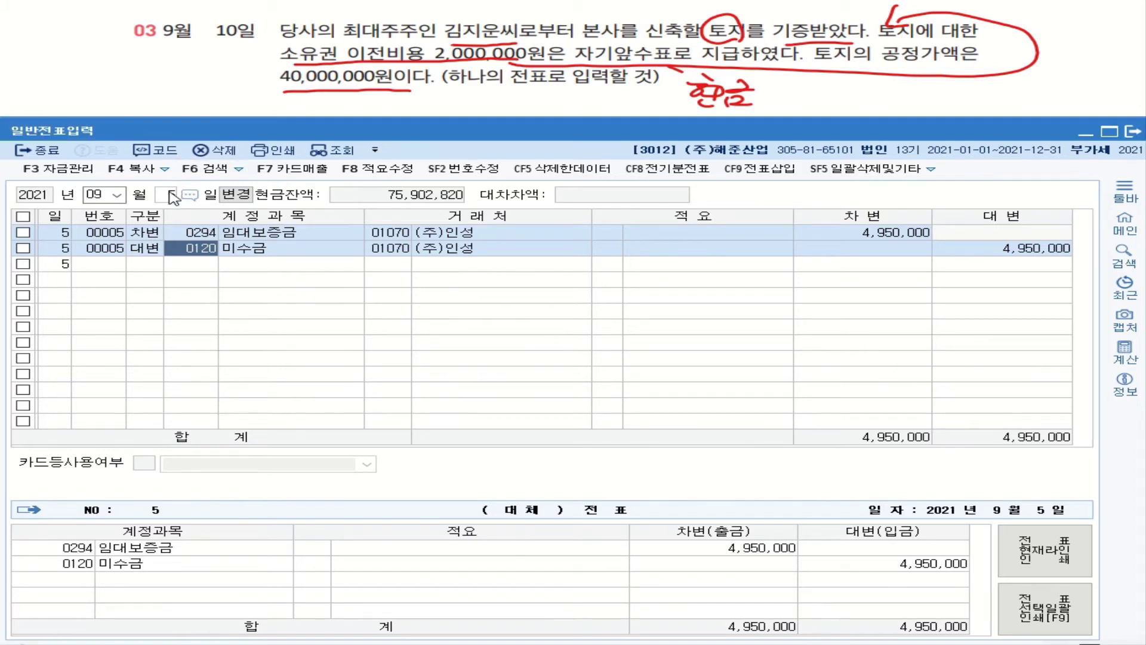
pyautogui.write('10')
pyautogui.press('Return')
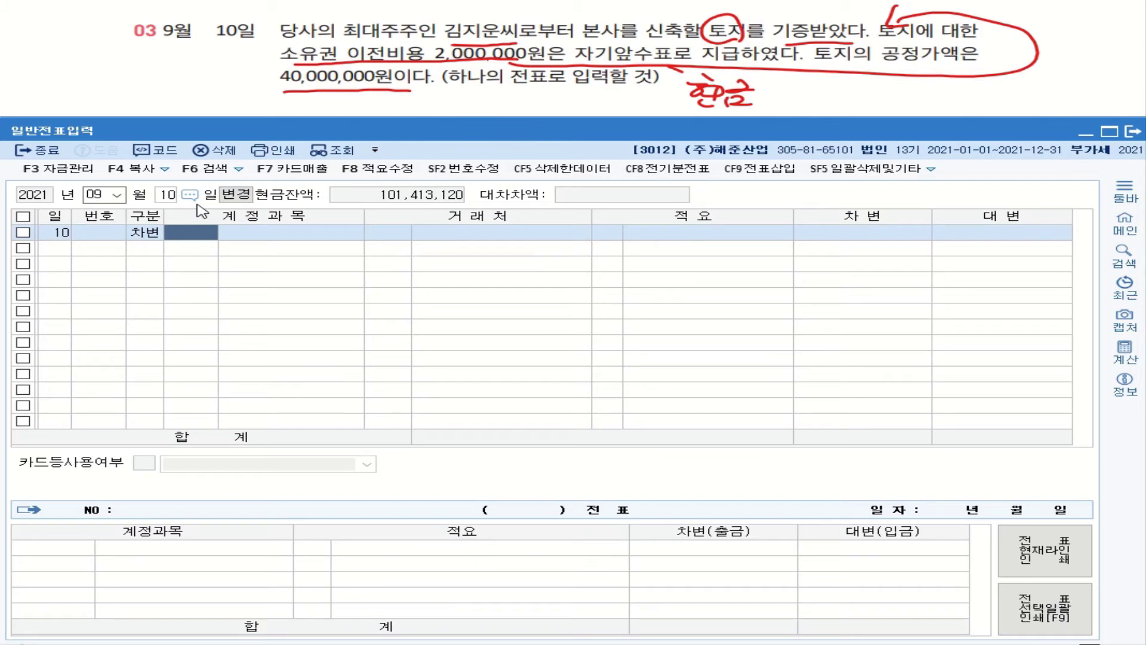
# - Enter the account 0201 토지 on the 차변 line with an amount of 42,000,000, leaving 거래처 and 적요 blank
pyautogui.write('201')
pyautogui.press('Return')
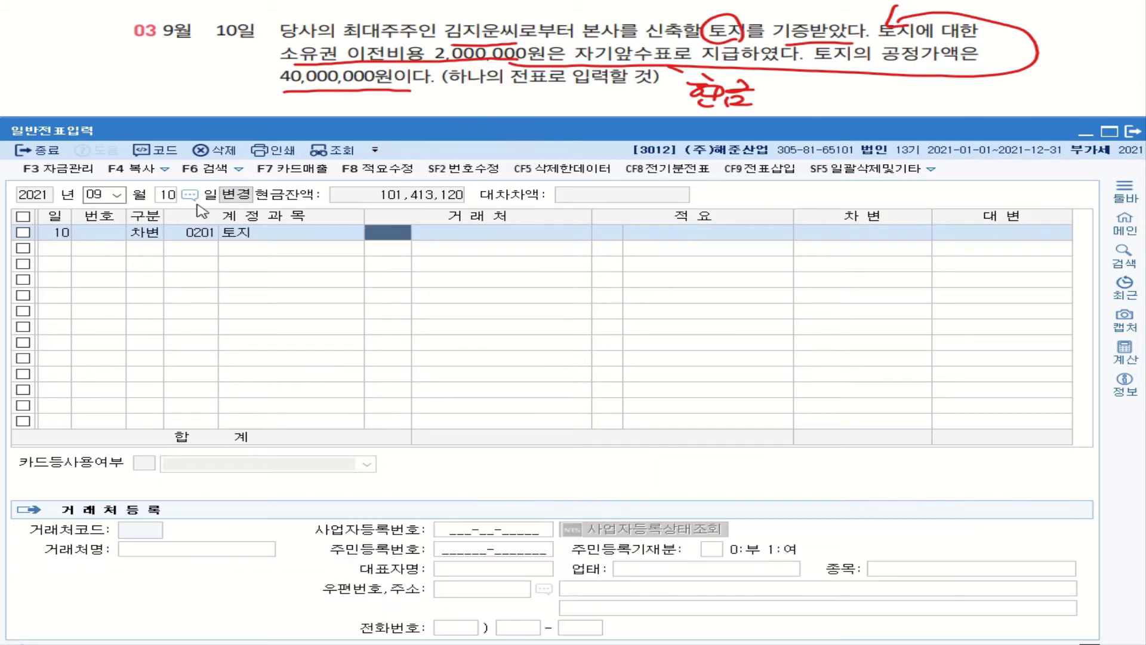
pyautogui.press('Return')
pyautogui.press('Return')
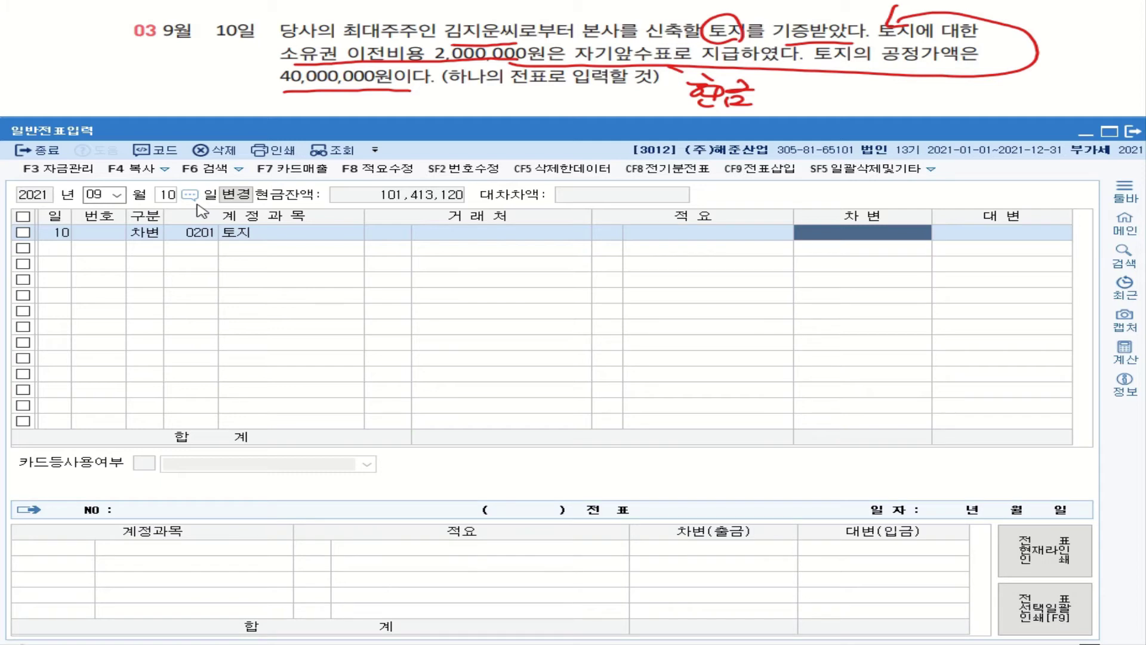
pyautogui.write('42000000')
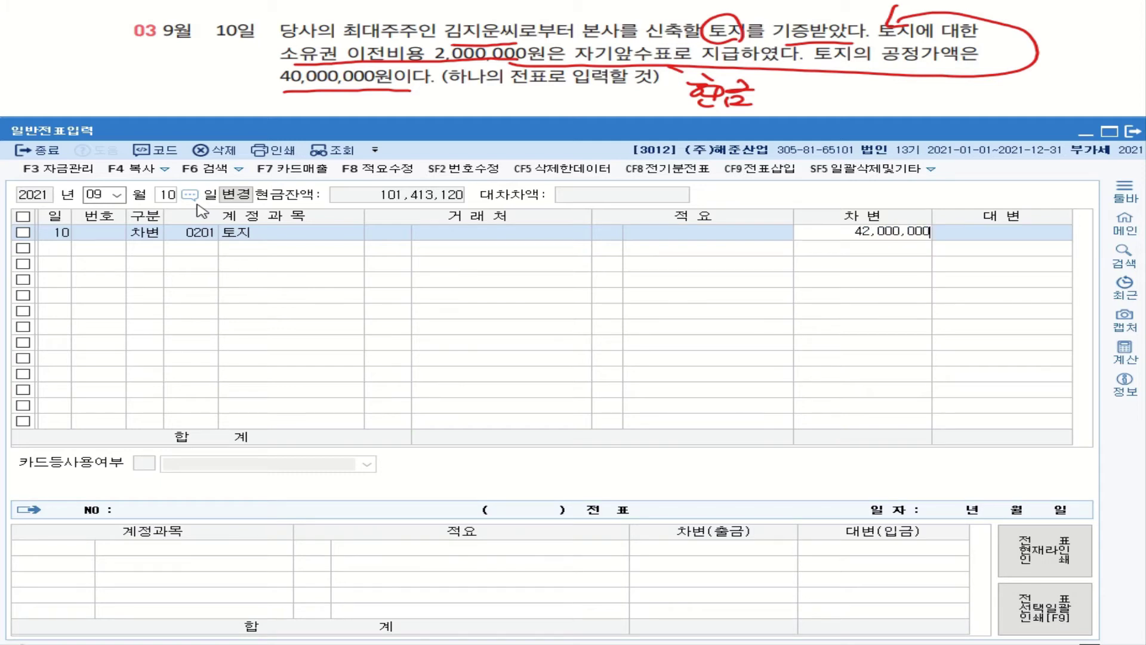
pyautogui.press('Return')
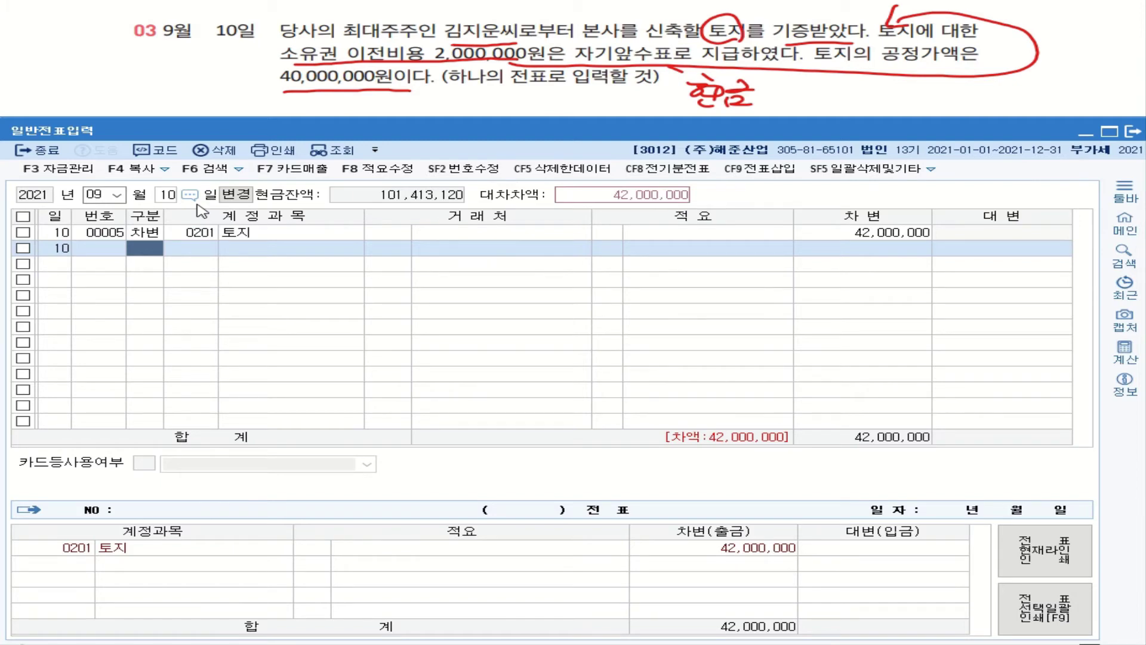
# - Begin a 대변 line in the 9월 10일 voucher and pick the account 0917 자산수증이익 from a search for 자산
pyautogui.write('4')
pyautogui.press('Return')
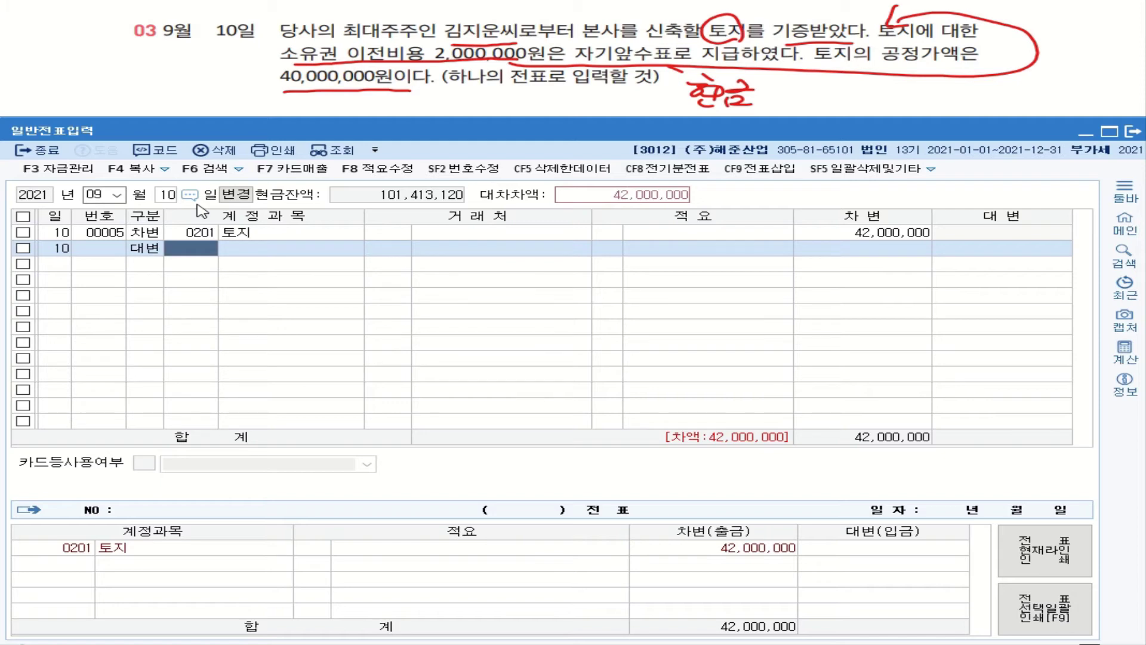
pyautogui.write('자산')
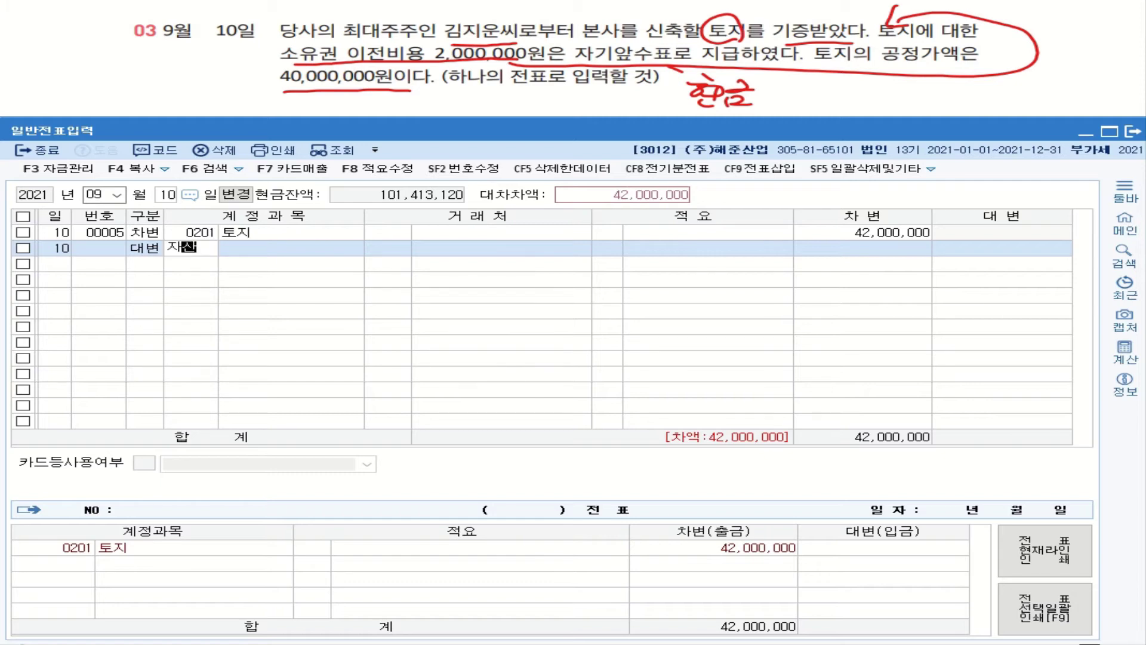
pyautogui.press('Return')
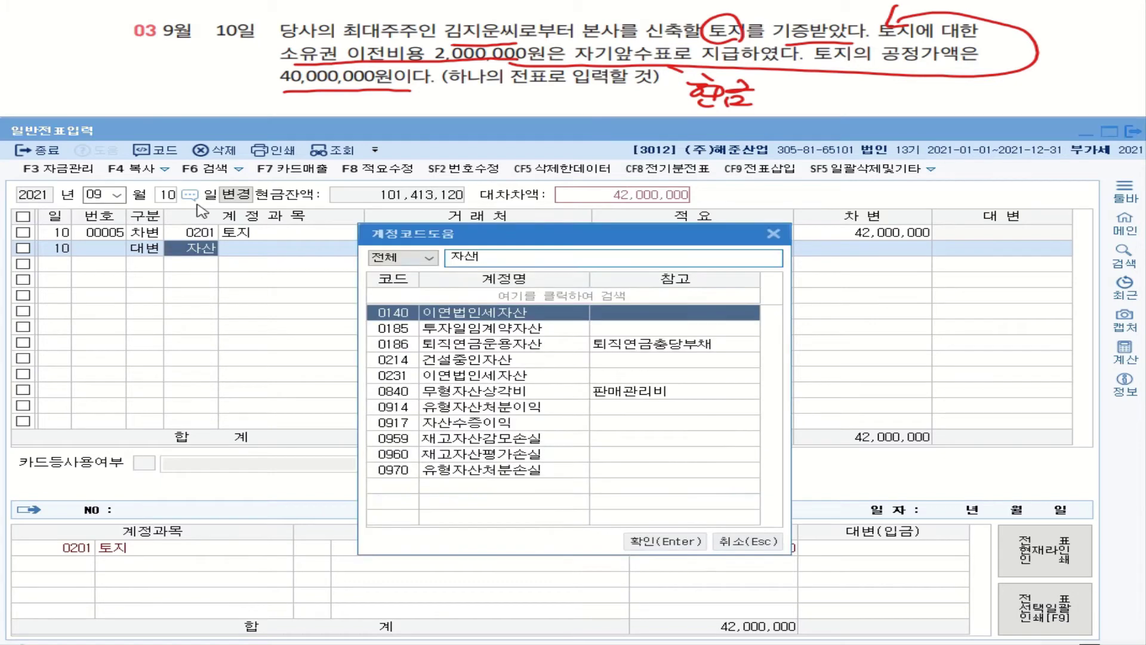
pyautogui.doubleClick(501, 422)
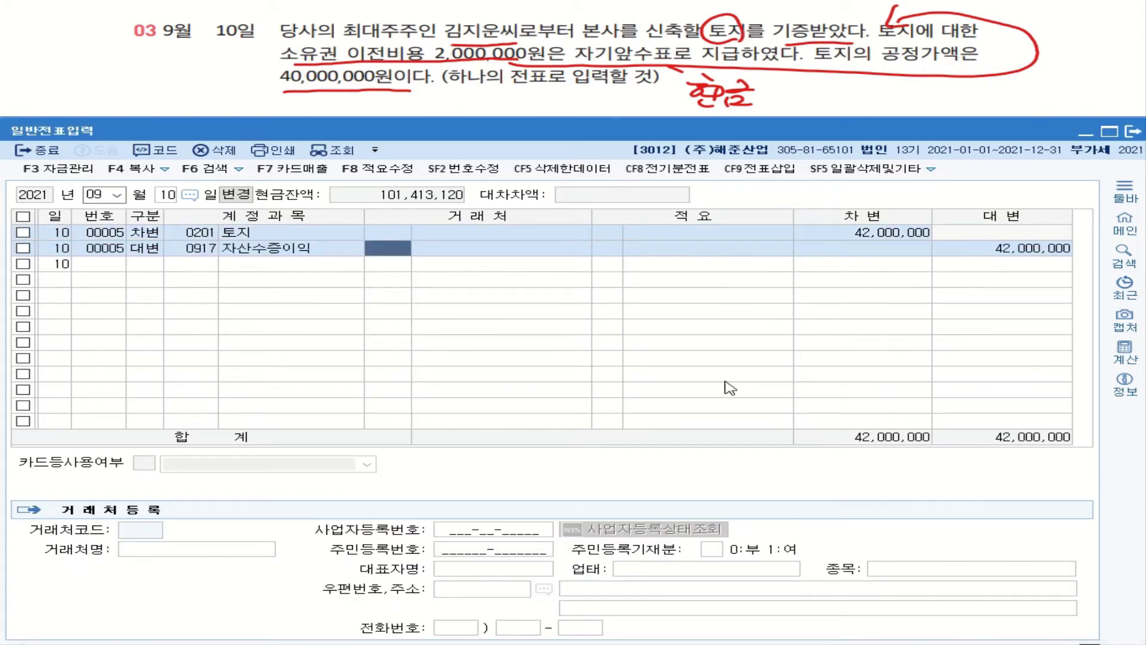
# - Set the 자산수증이익 line's 대변 amount to 40,000,000, leaving 거래처 and 적요 blank
pyautogui.press('Return')
pyautogui.press('Return')
pyautogui.press('Return')
pyautogui.write('4')
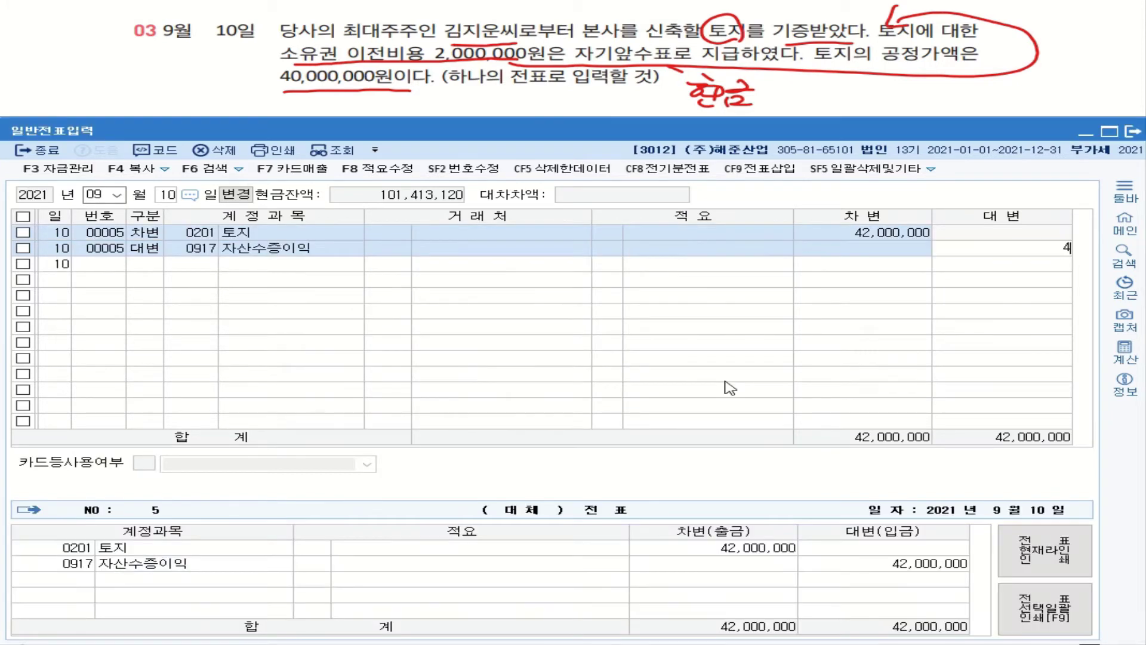
pyautogui.write('0,000,000')
pyautogui.press('Return')
# - Add a 대변 line with the account 0101 현금 for 2,000,000 to the 9월 10일 voucher
pyautogui.write('4')
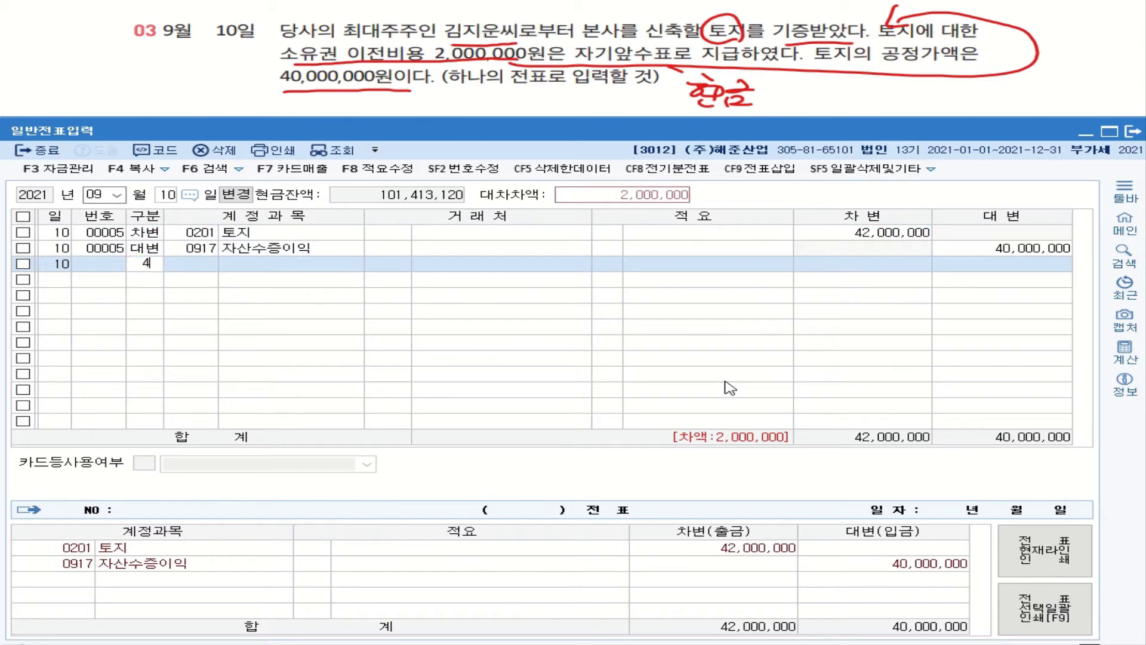
pyautogui.press('Return')
pyautogui.write('101')
pyautogui.press('Return')
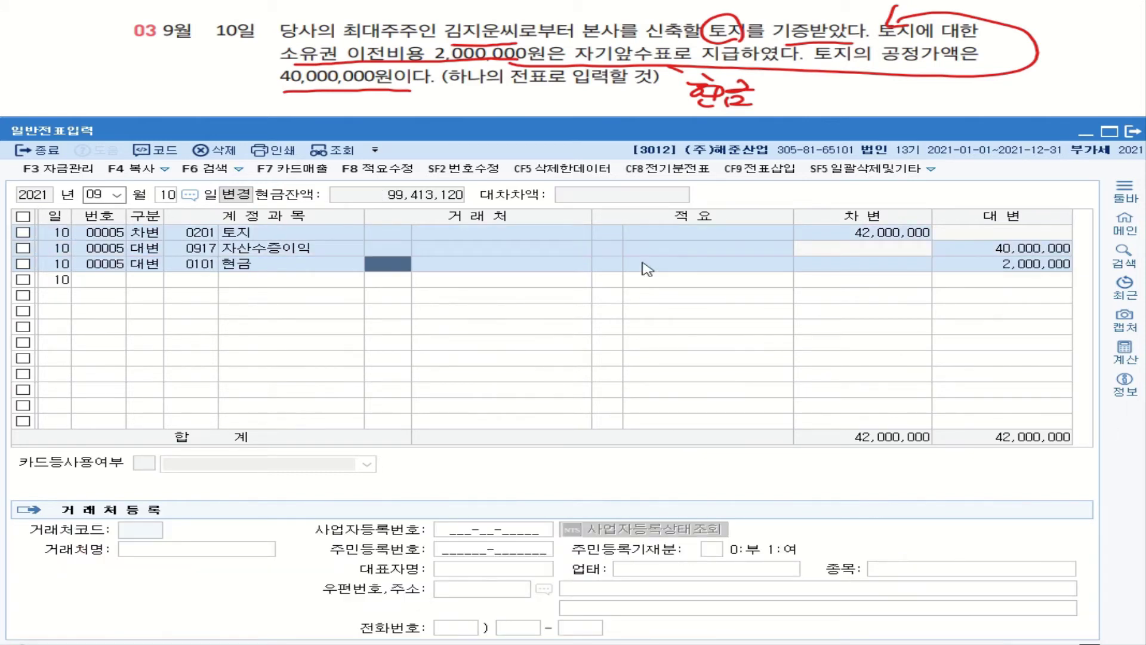
pyautogui.click(202, 236)
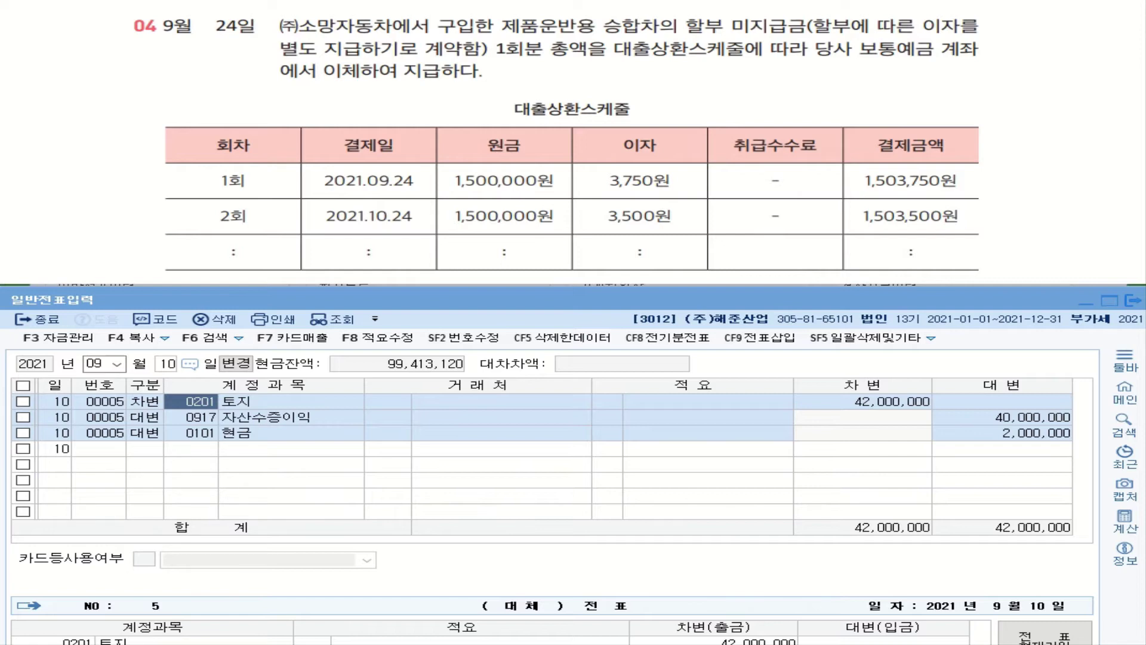
pyautogui.moveTo(501, 35); pyautogui.dragTo(660, 37)
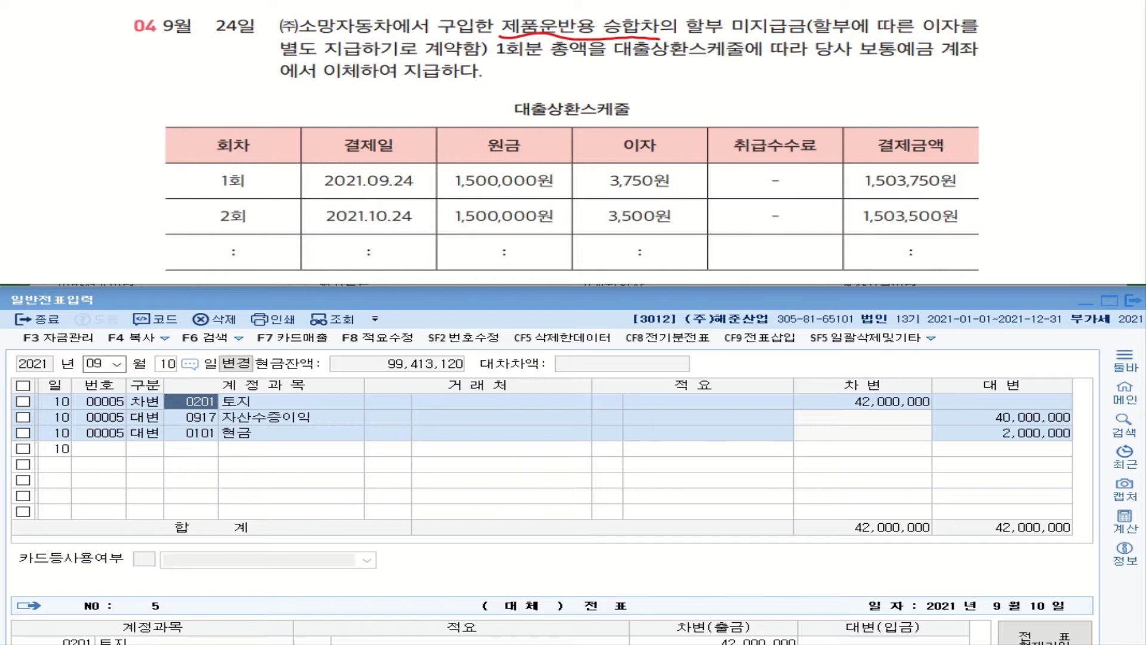
pyautogui.moveTo(852, 191); pyautogui.dragTo(968, 187)
pyautogui.moveTo(459, 190); pyautogui.dragTo(543, 187)
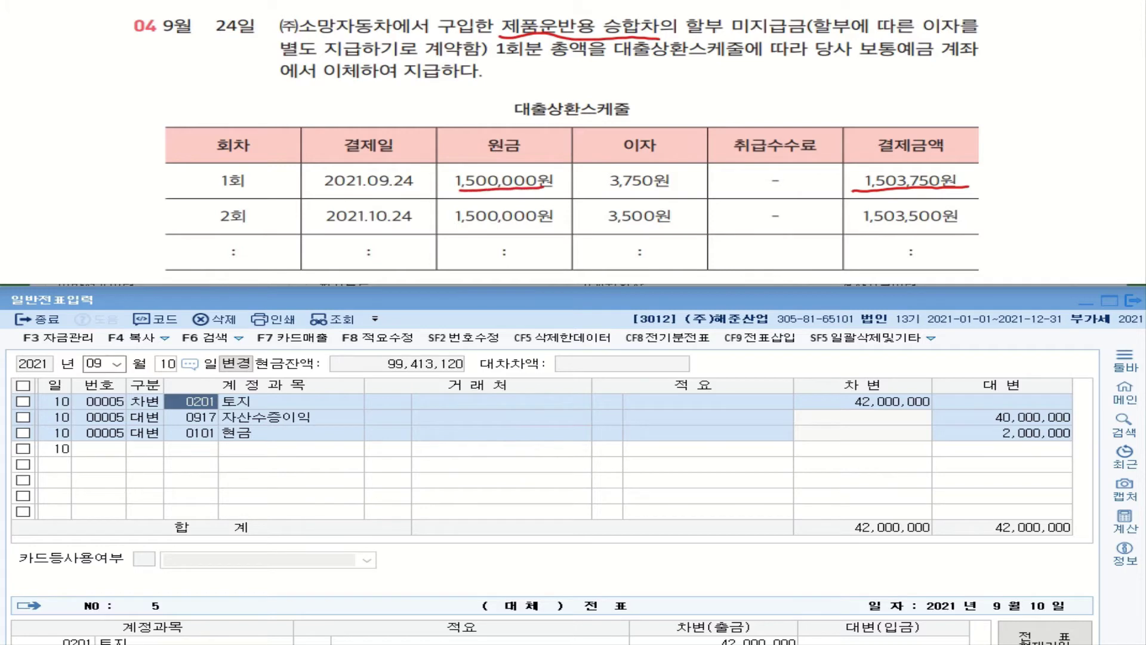
pyautogui.moveTo(637, 196)
pyautogui.mouseDown()
pyautogui.moveTo(681, 168)
pyautogui.moveTo(681, 192)
pyautogui.mouseUp()
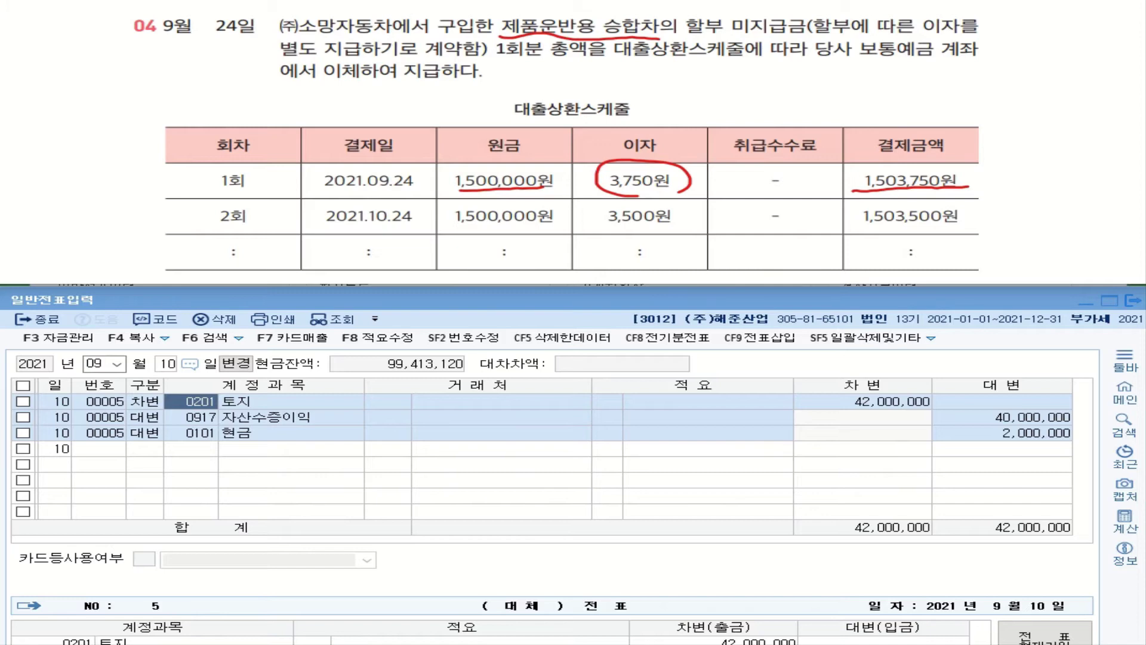
pyautogui.moveTo(484, 168)
pyautogui.mouseDown()
pyautogui.moveTo(584, 91)
pyautogui.moveTo(645, 88)
pyautogui.mouseUp()
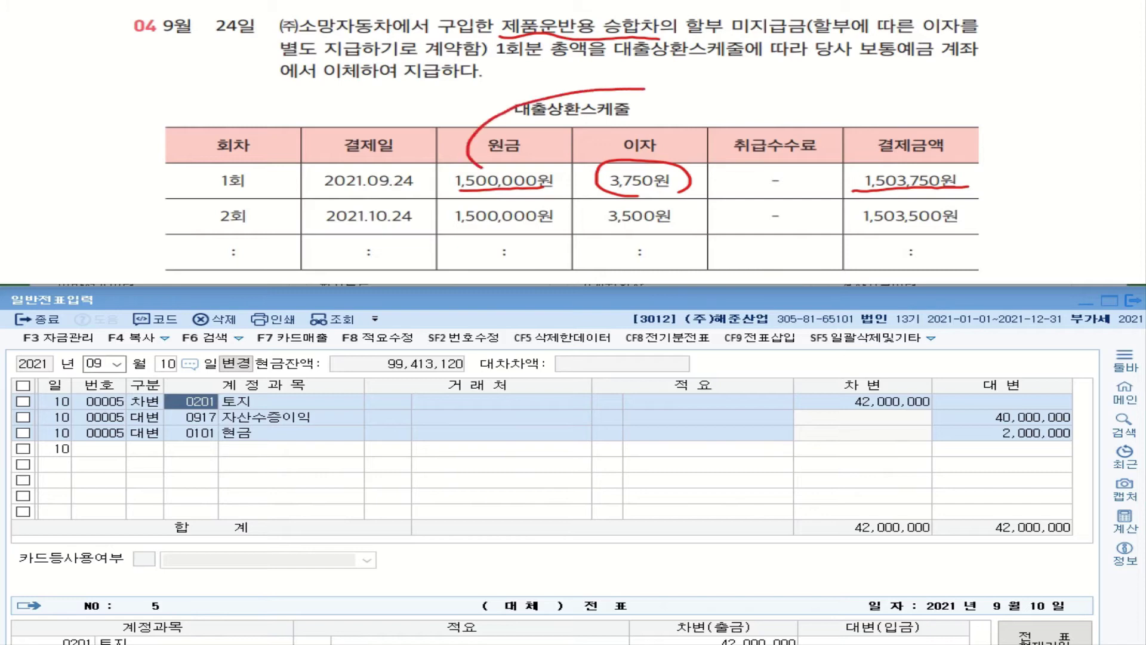
pyautogui.moveTo(746, 40)
pyautogui.mouseDown()
pyautogui.moveTo(776, 9)
pyautogui.moveTo(793, 35)
pyautogui.mouseUp()
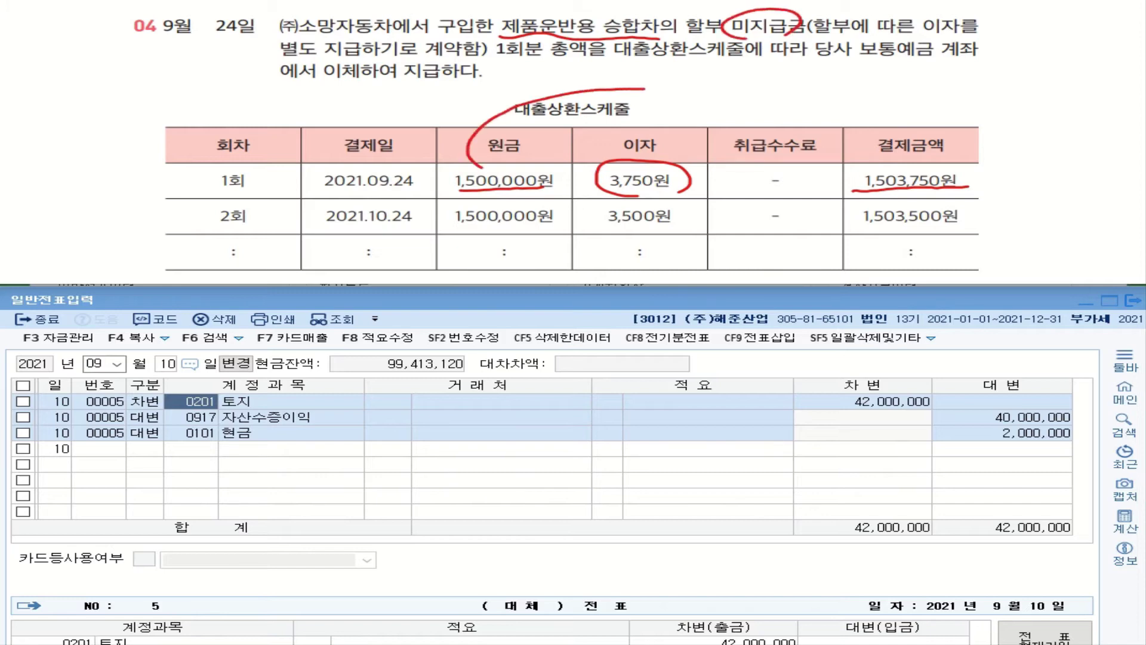
pyautogui.moveTo(716, 37); pyautogui.dragTo(639, 85)
pyautogui.moveTo(650, 156)
pyautogui.mouseDown()
pyautogui.moveTo(720, 105)
pyautogui.moveTo(769, 111)
pyautogui.moveTo(800, 90)
pyautogui.moveTo(809, 103)
pyautogui.moveTo(858, 78)
pyautogui.moveTo(860, 110)
pyautogui.mouseUp()
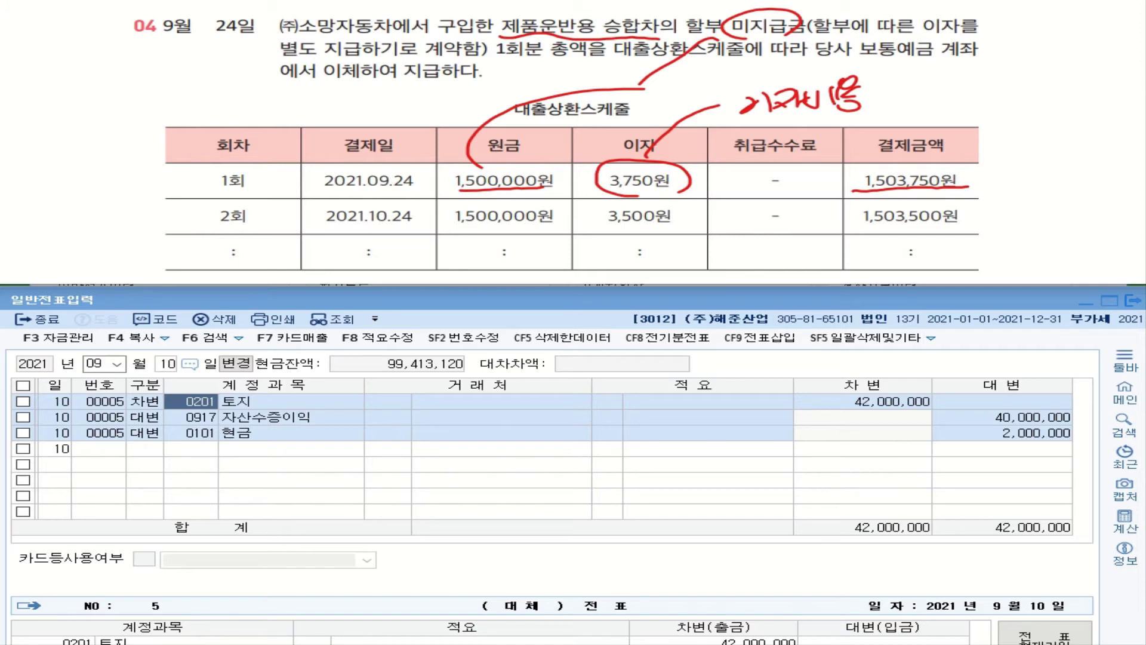
# - Set the voucher entry day to 24 in 9월 and begin a 차변 line
pyautogui.click(210, 318)
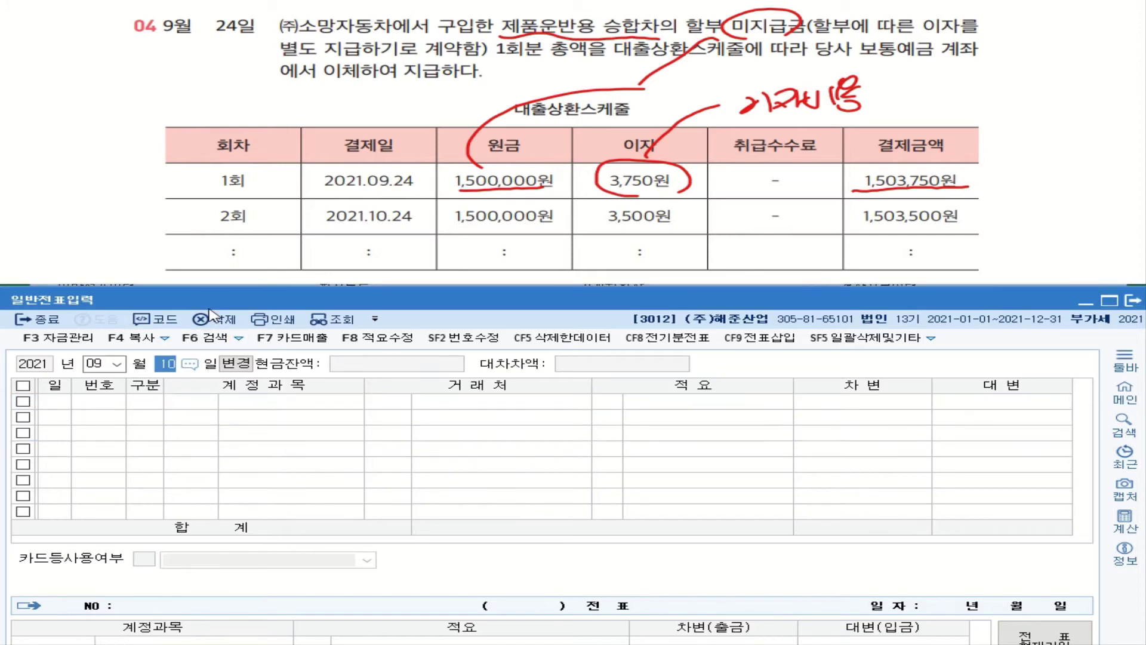
pyautogui.write('24')
pyautogui.press('Return')
pyautogui.write('3')
pyautogui.press('Return')
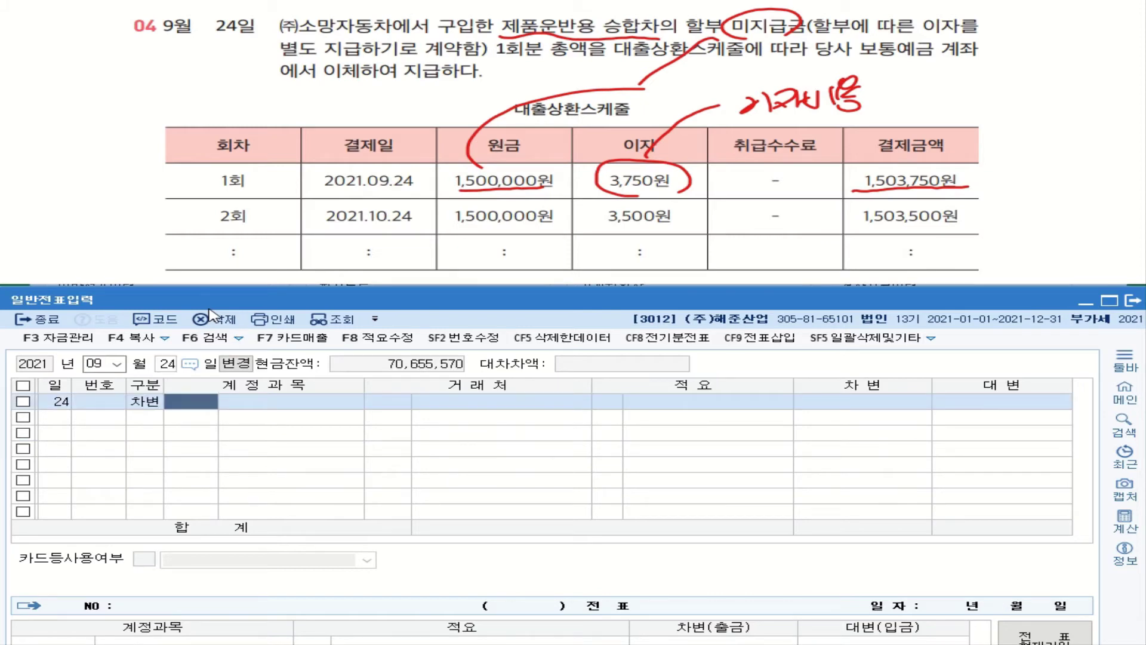
# - Enter the account 0253 미지급금 with the 거래처 01071 (주)소망자동차 and a 차변 amount of 1,500,000, leaving the 적요 blank
pyautogui.write('253')
pyautogui.press('Return')
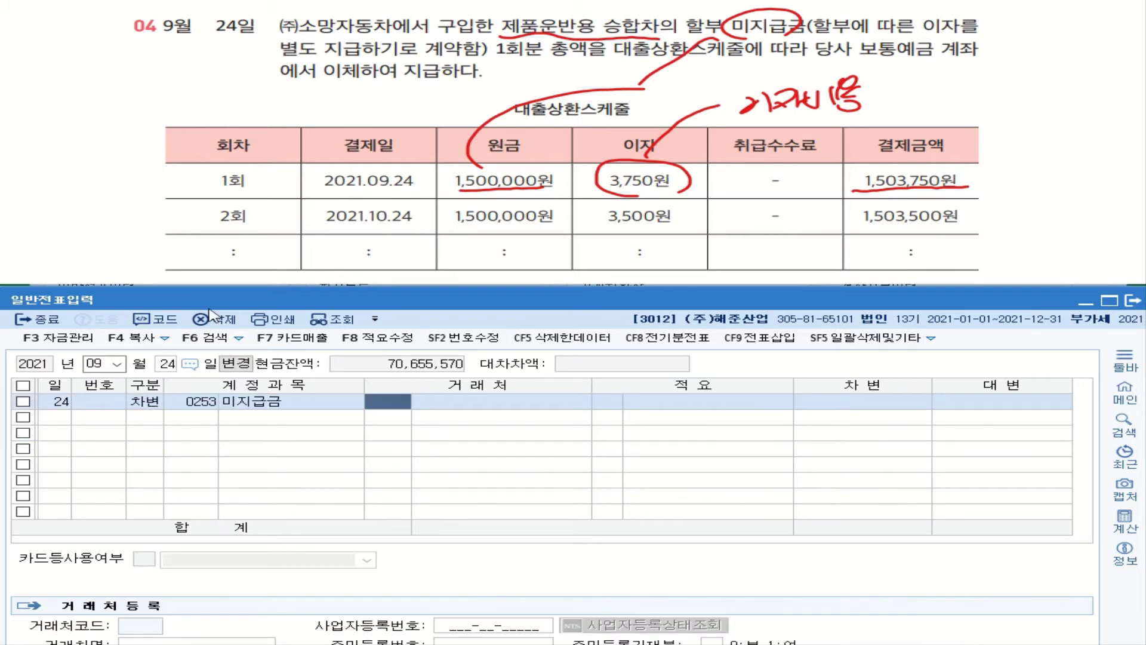
pyautogui.write('소망')
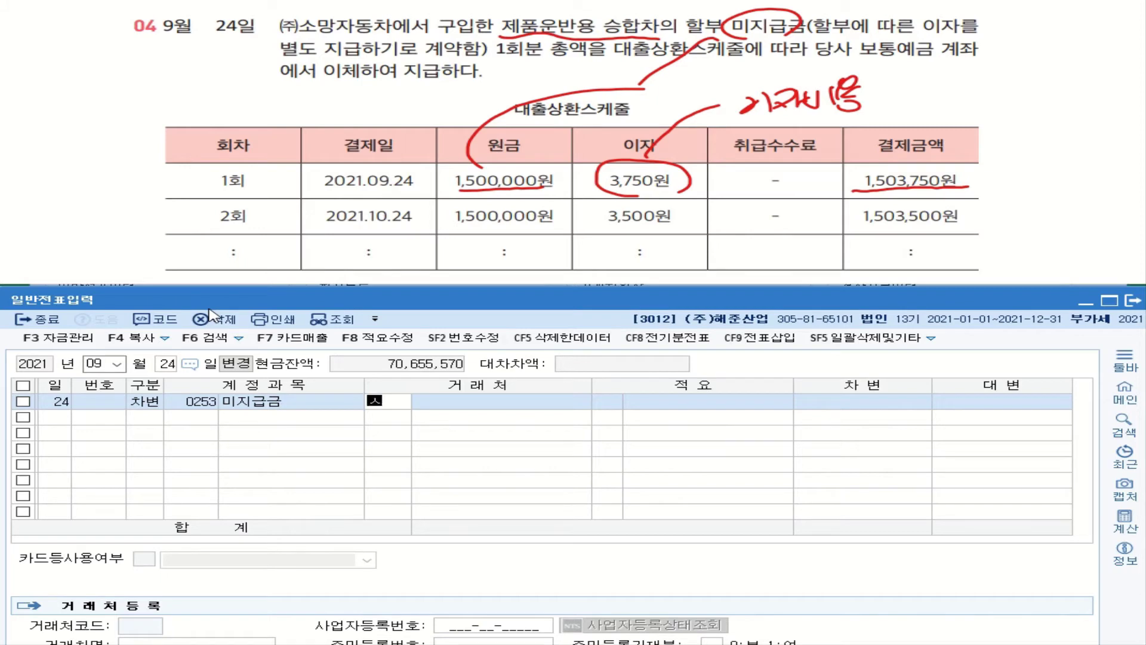
pyautogui.write('₩')
pyautogui.press('Return')
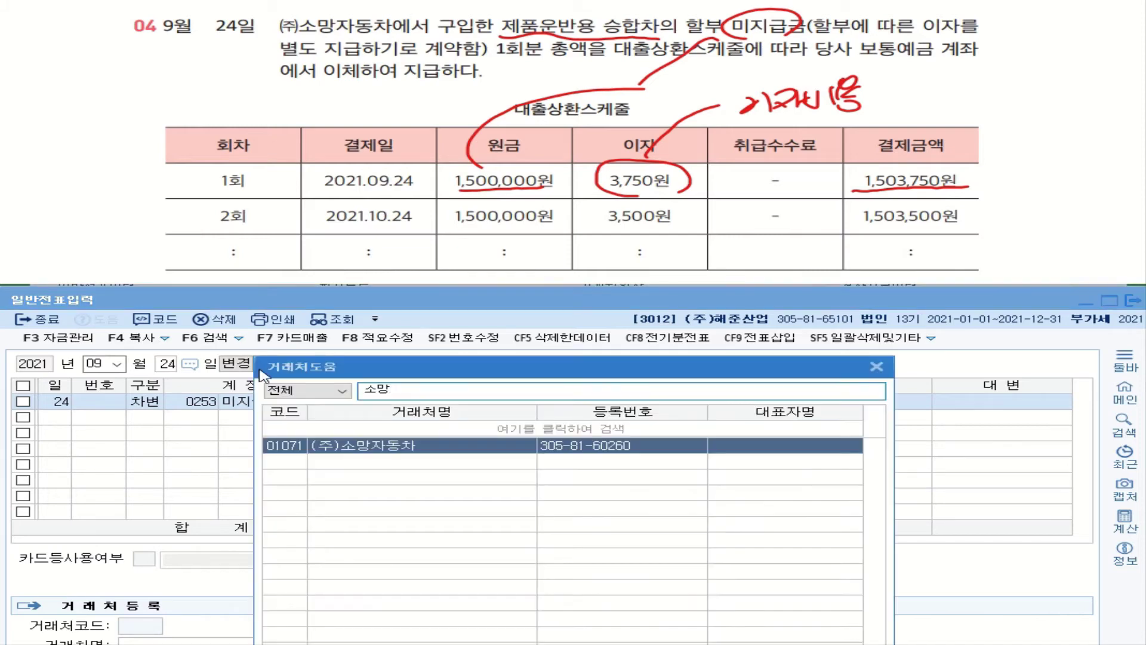
pyautogui.doubleClick(355, 447)
pyautogui.click(855, 411)
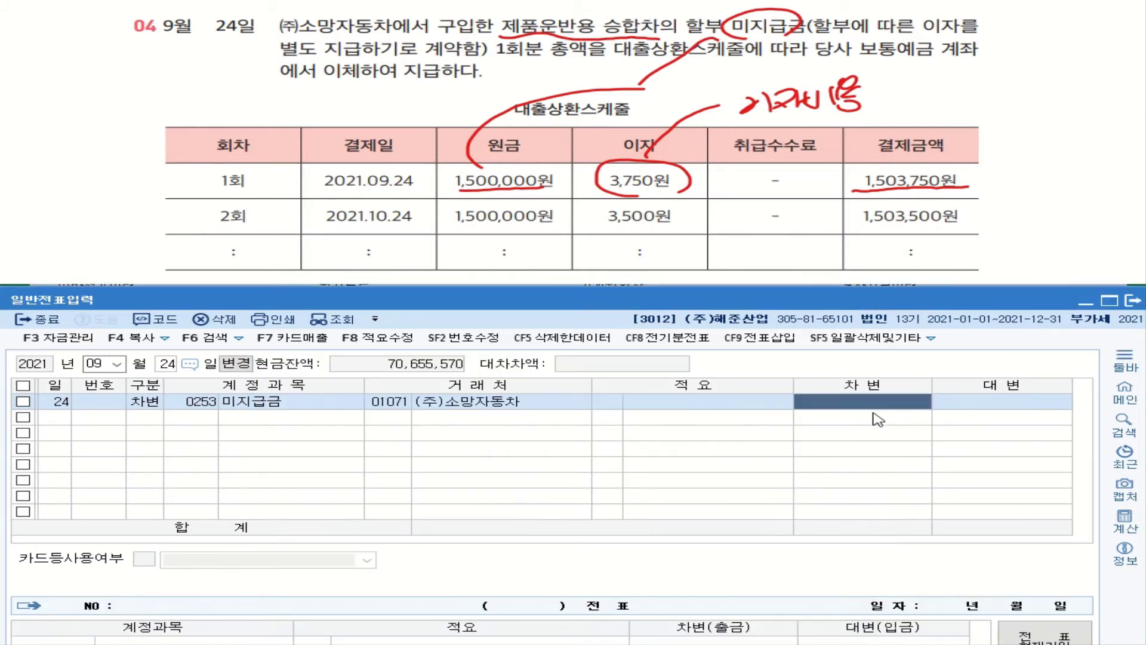
pyautogui.write('1500000')
pyautogui.press('Return')
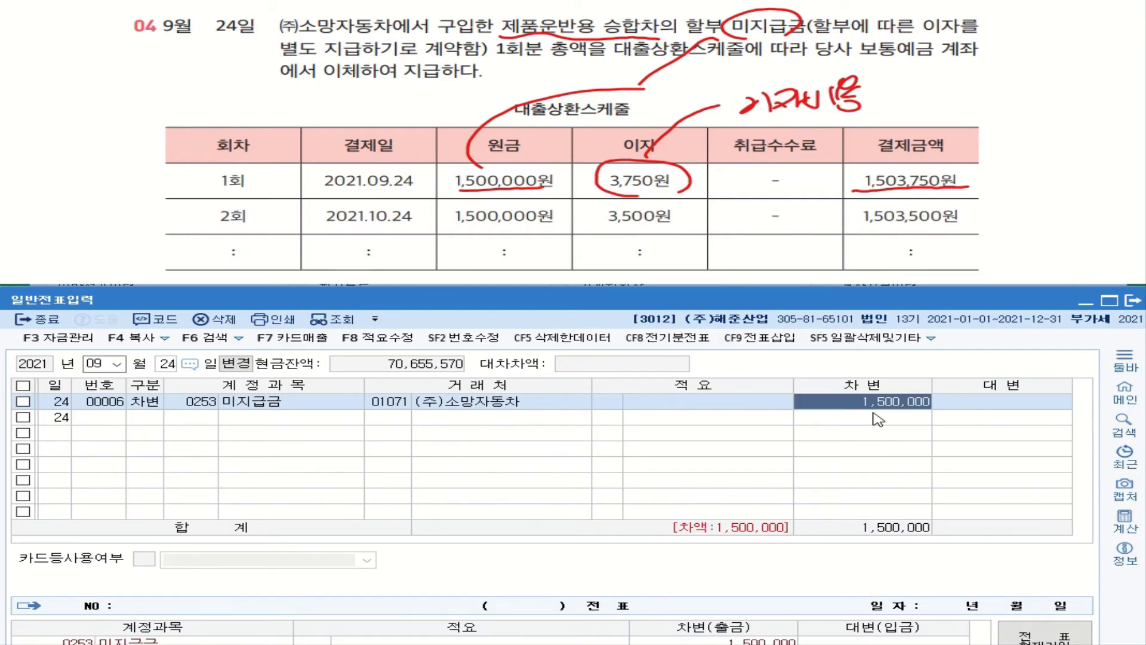
# - Begin a second 차변 line and pick the account 0951 이자비용 from a search for 이자
pyautogui.write('3')
pyautogui.press('Return')
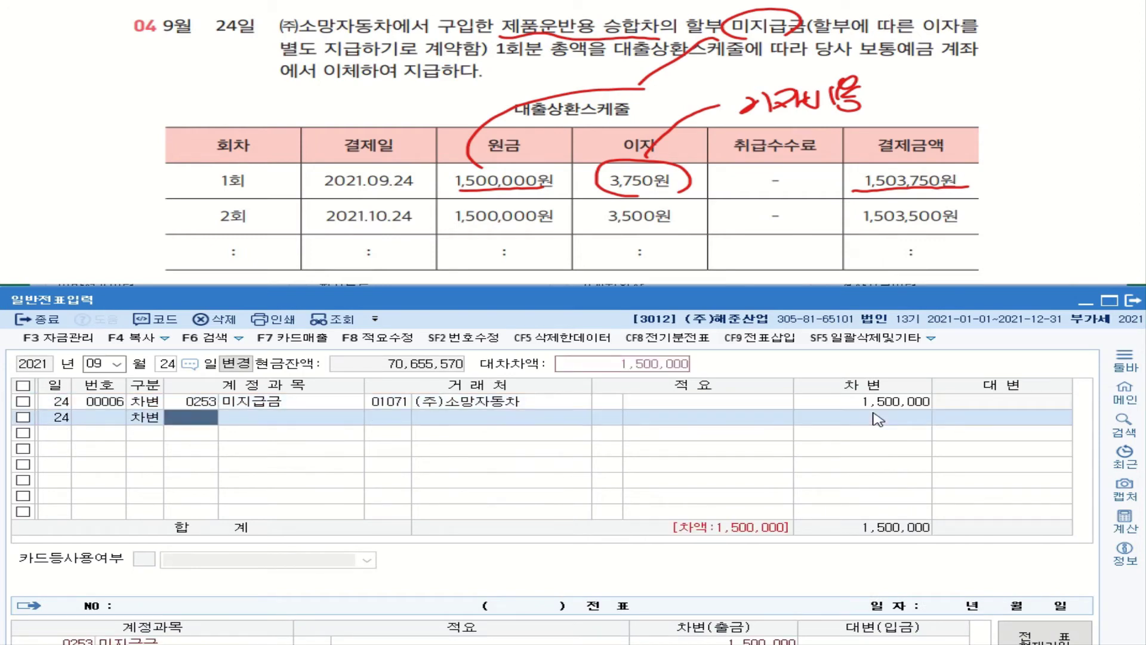
pyautogui.write('이자')
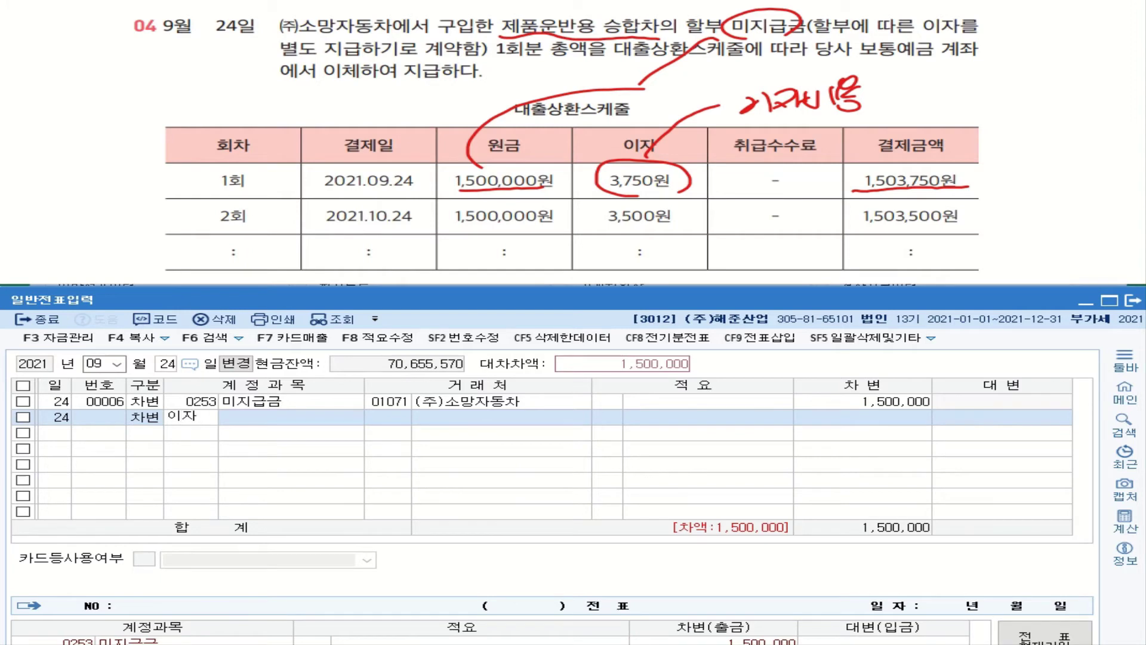
pyautogui.press('Return')
pyautogui.doubleClick(486, 509)
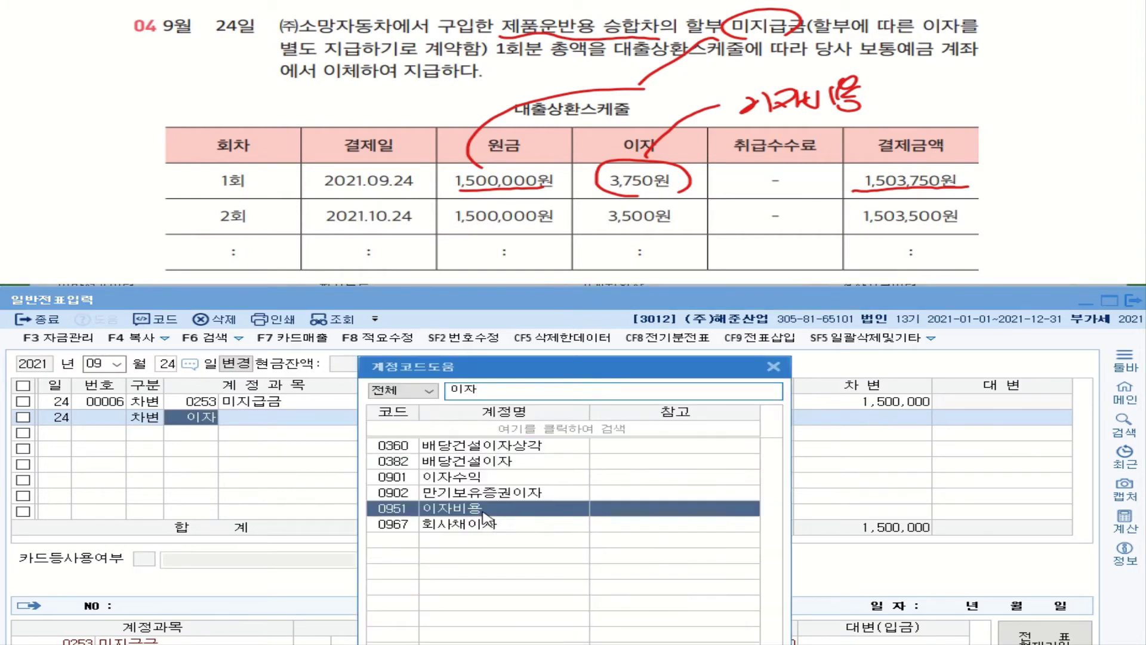
pyautogui.press('Return')
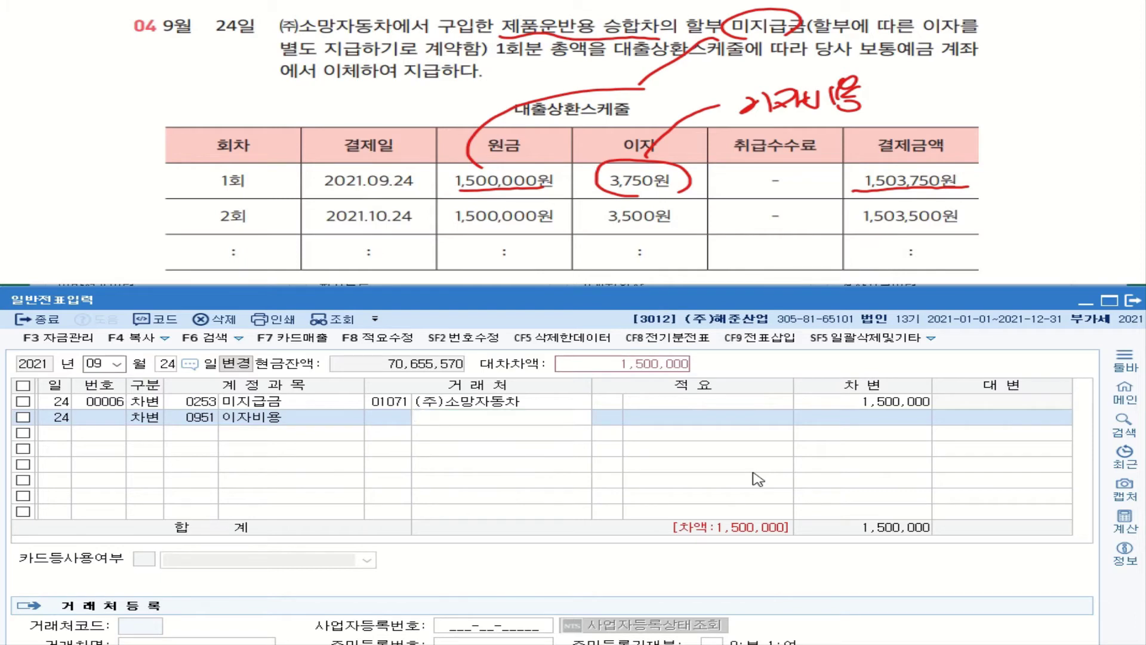
# - Set the 이자비용 line's 차변 amount to 3,500 and add a 대변 line with the account 0103 보통예금 for 1,503,500
pyautogui.press('Return')
pyautogui.press('Return')
pyautogui.press('Return')
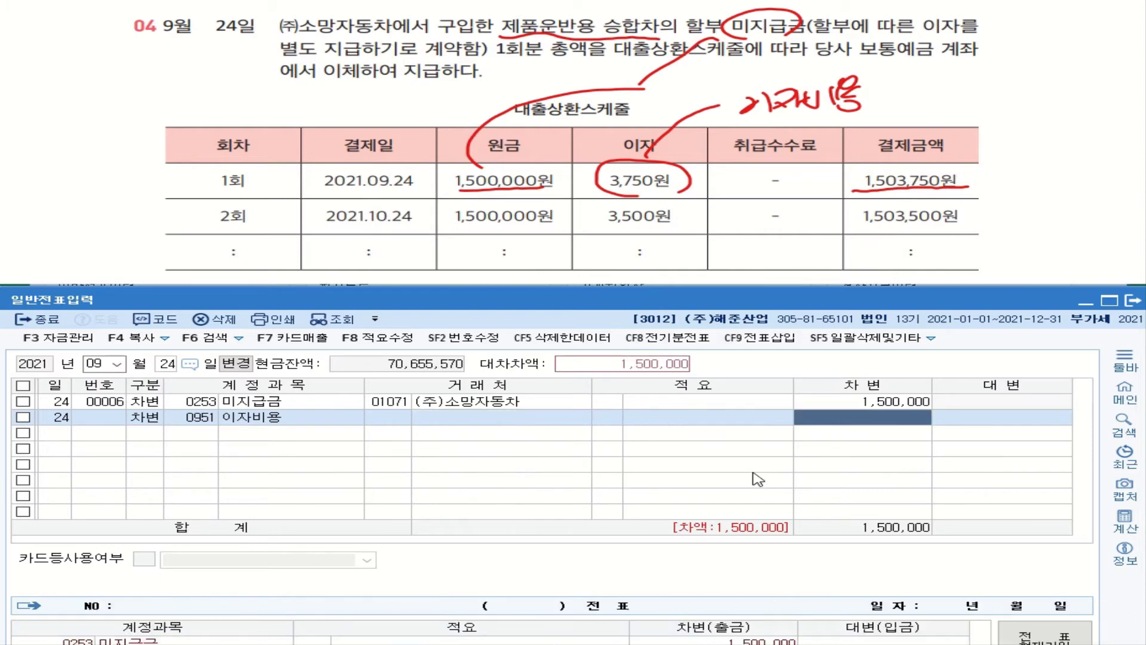
pyautogui.write('3500')
pyautogui.press('Return')
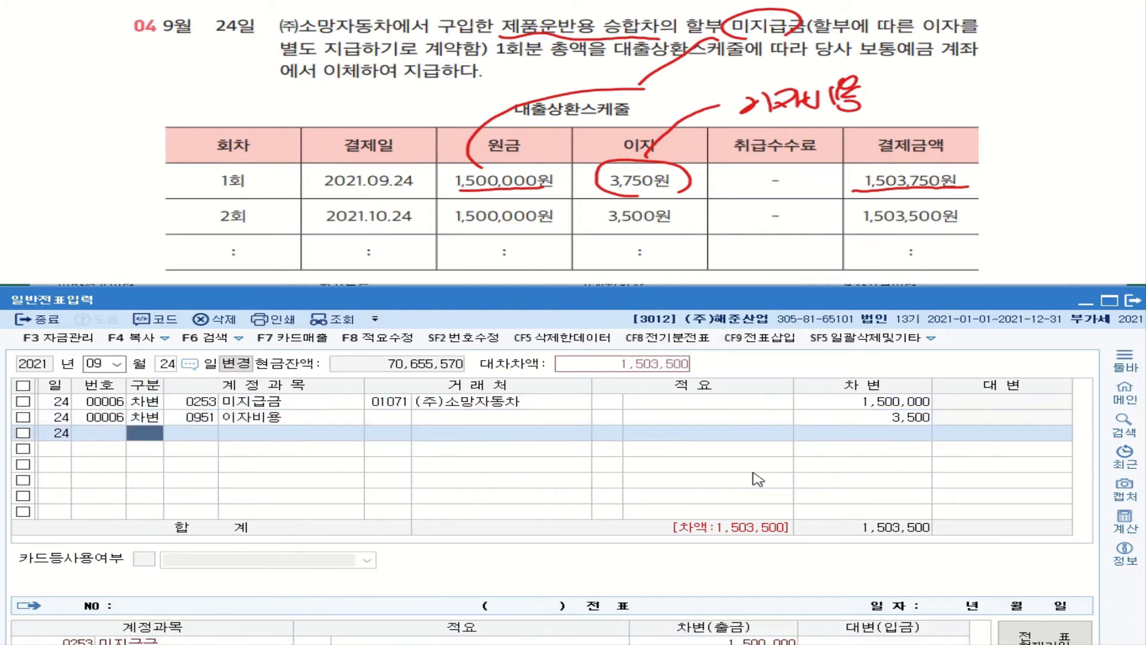
pyautogui.write('4103')
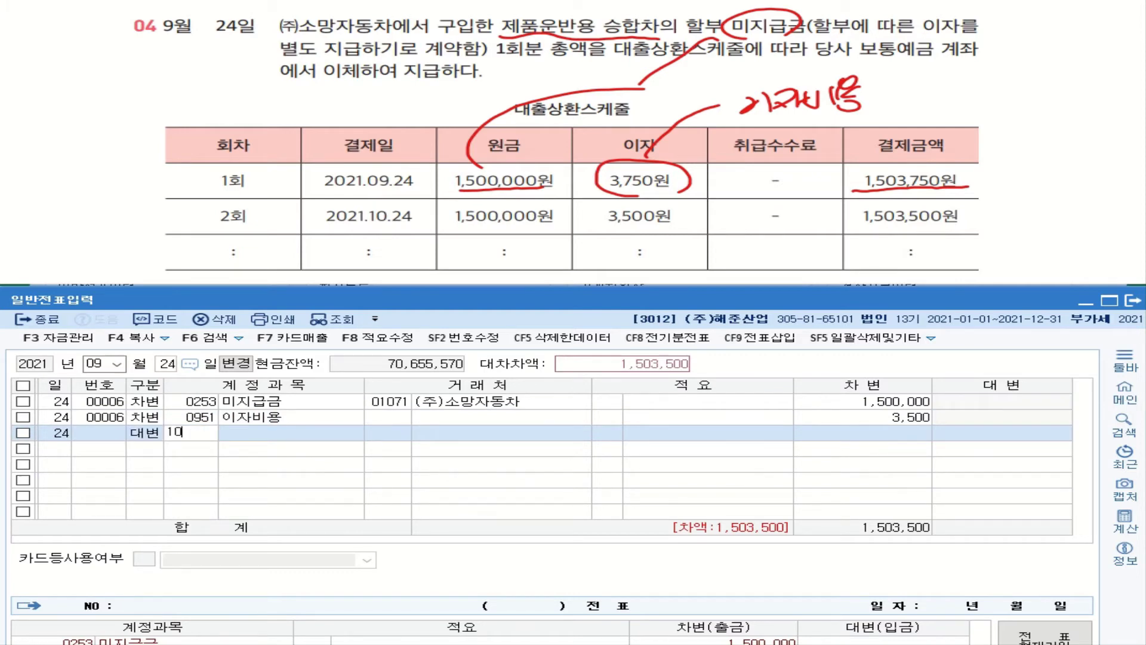
pyautogui.press('Return')
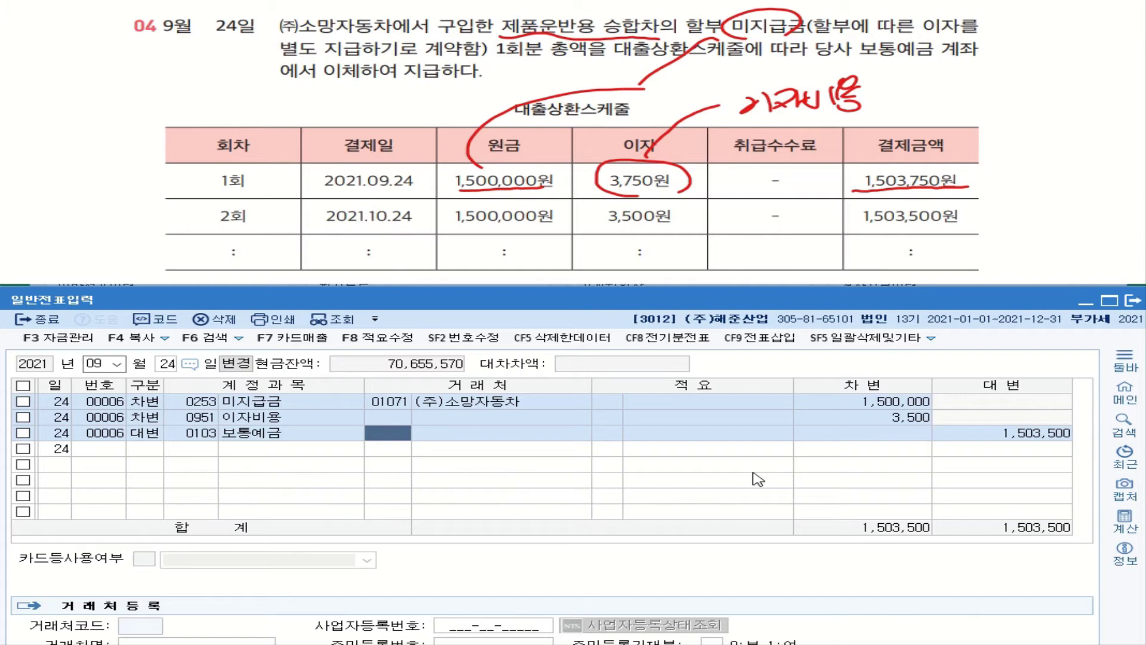
# - Set the 이자비용 line's 차변 amount to 3,750 and the 보통예금 line's 대변 amount to 1,503,750
pyautogui.click(904, 418)
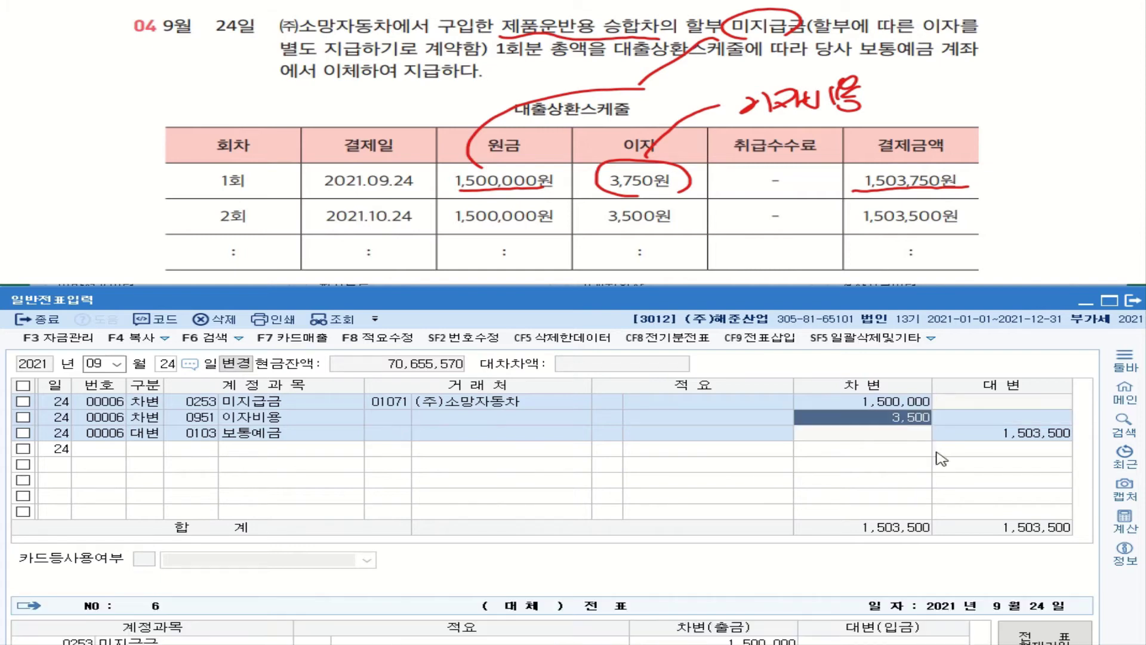
pyautogui.write('3750')
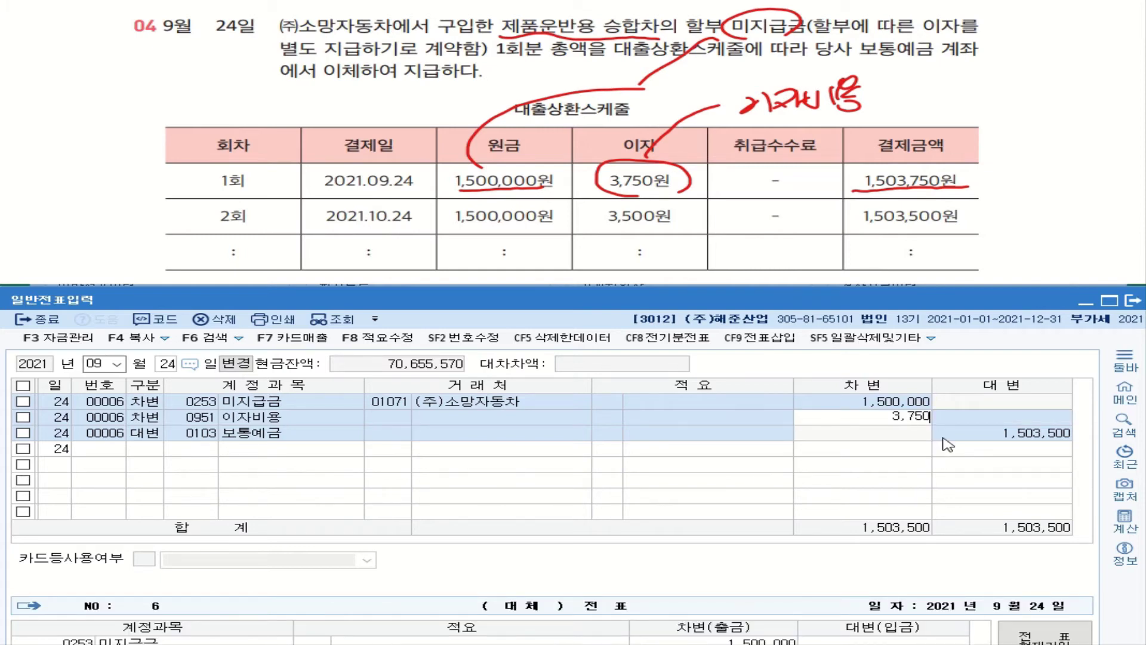
pyautogui.press('Return')
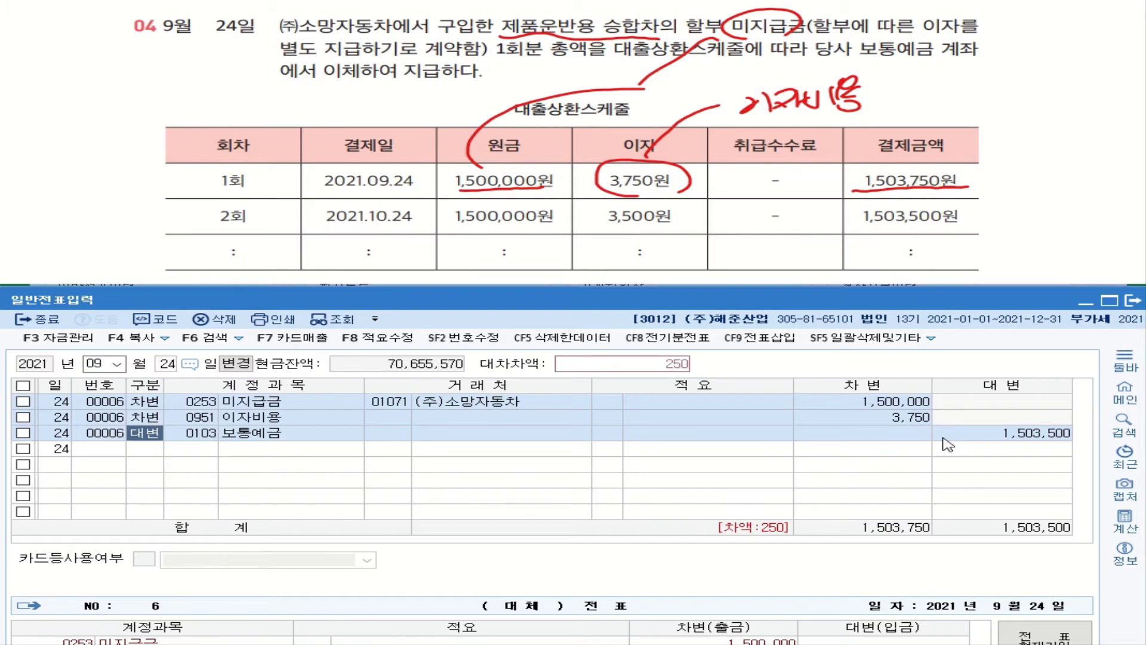
pyautogui.click(1003, 438)
pyautogui.write('1503750')
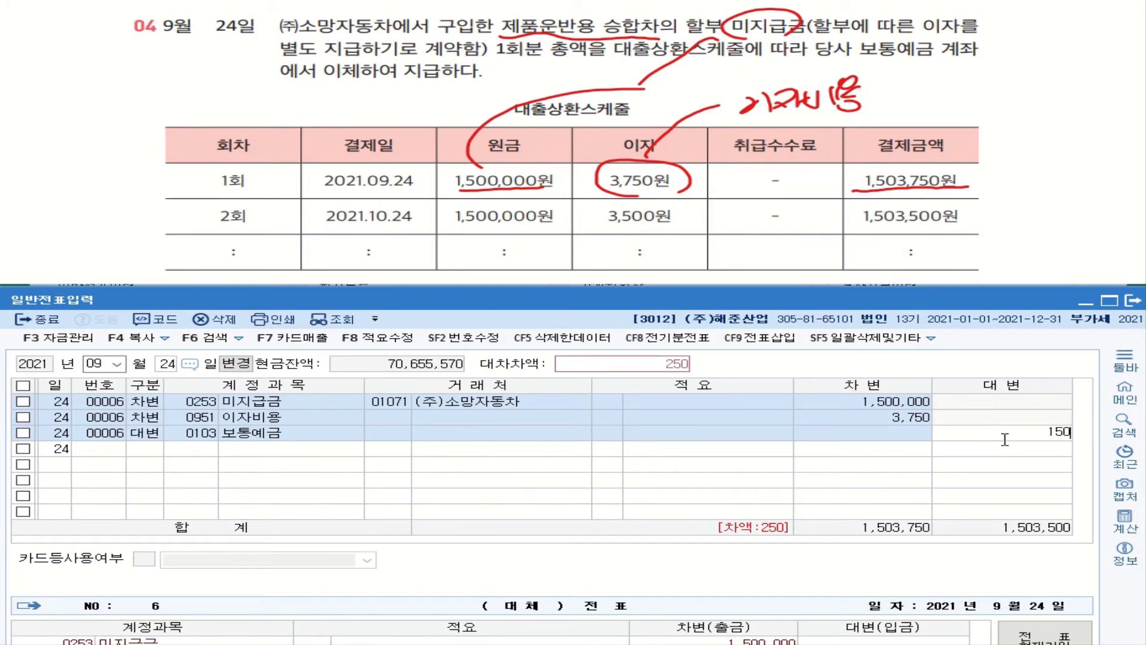
pyautogui.press('Return')
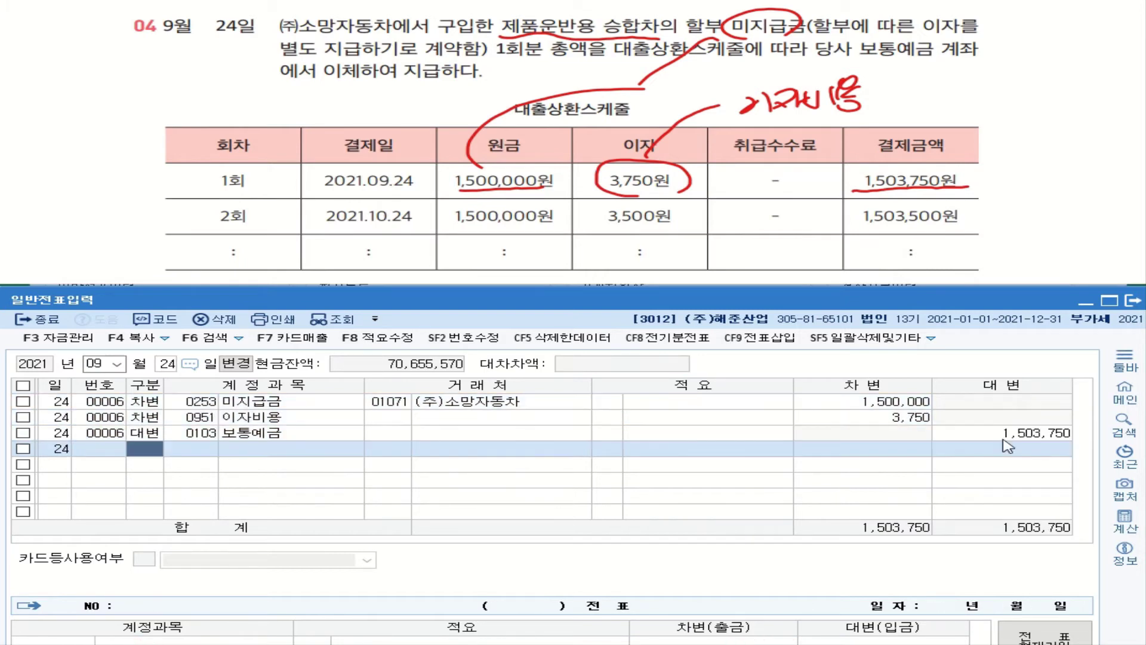
pyautogui.click(269, 440)
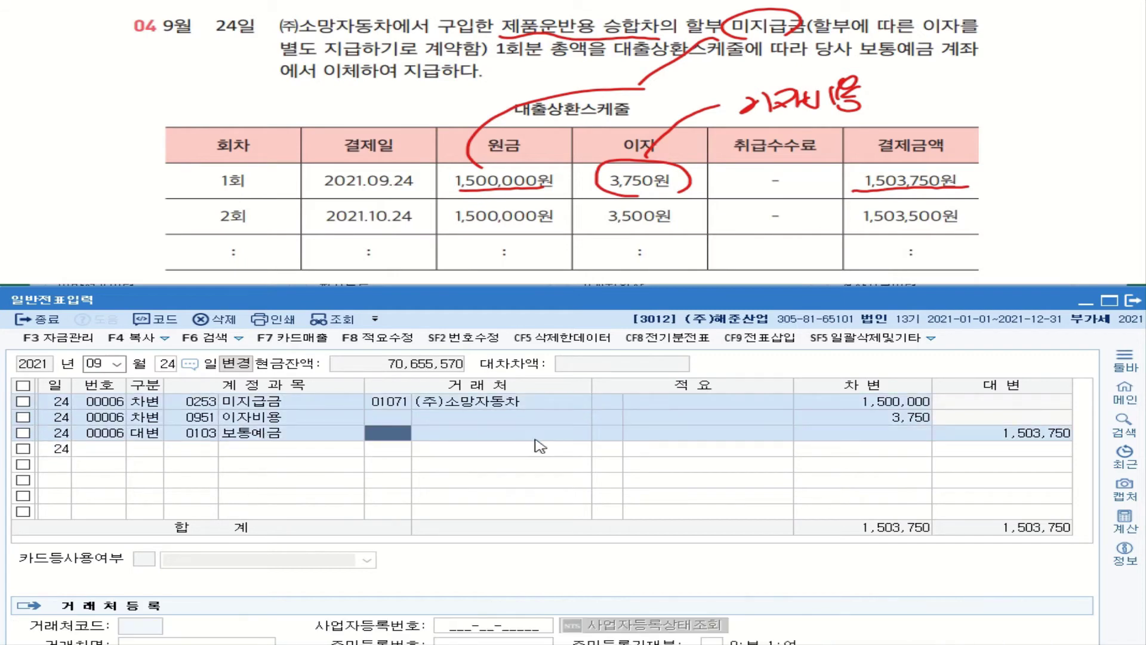
pyautogui.click(246, 433)
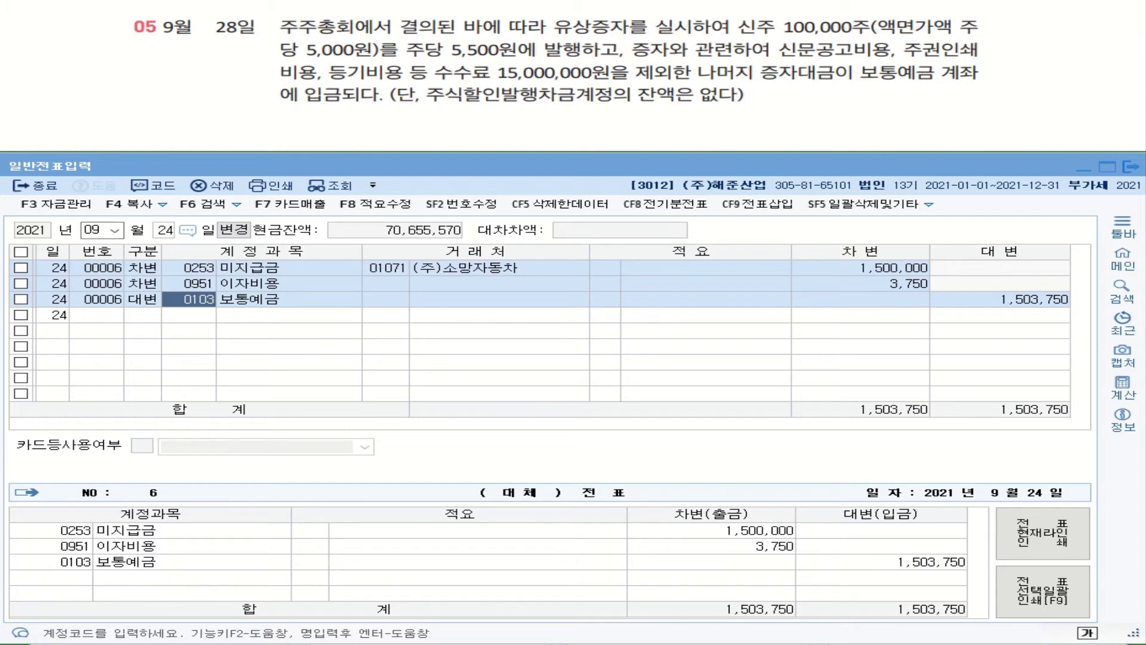
pyautogui.moveTo(543, 33); pyautogui.dragTo(724, 27)
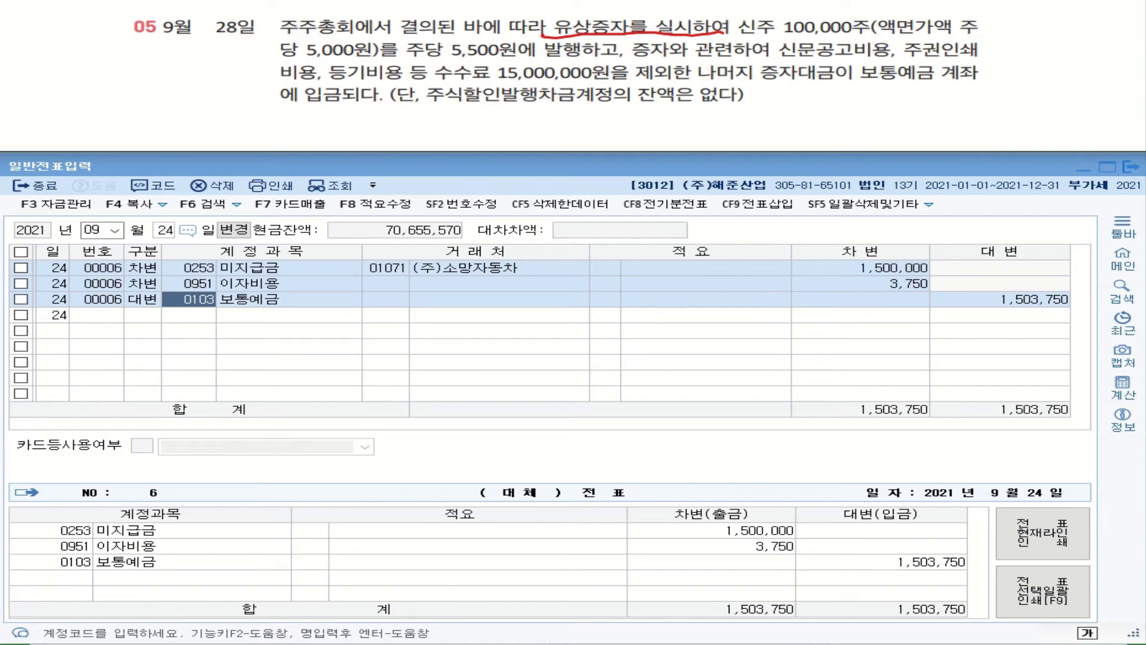
pyautogui.moveTo(279, 60); pyautogui.dragTo(358, 56)
pyautogui.moveTo(451, 57); pyautogui.dragTo(570, 58)
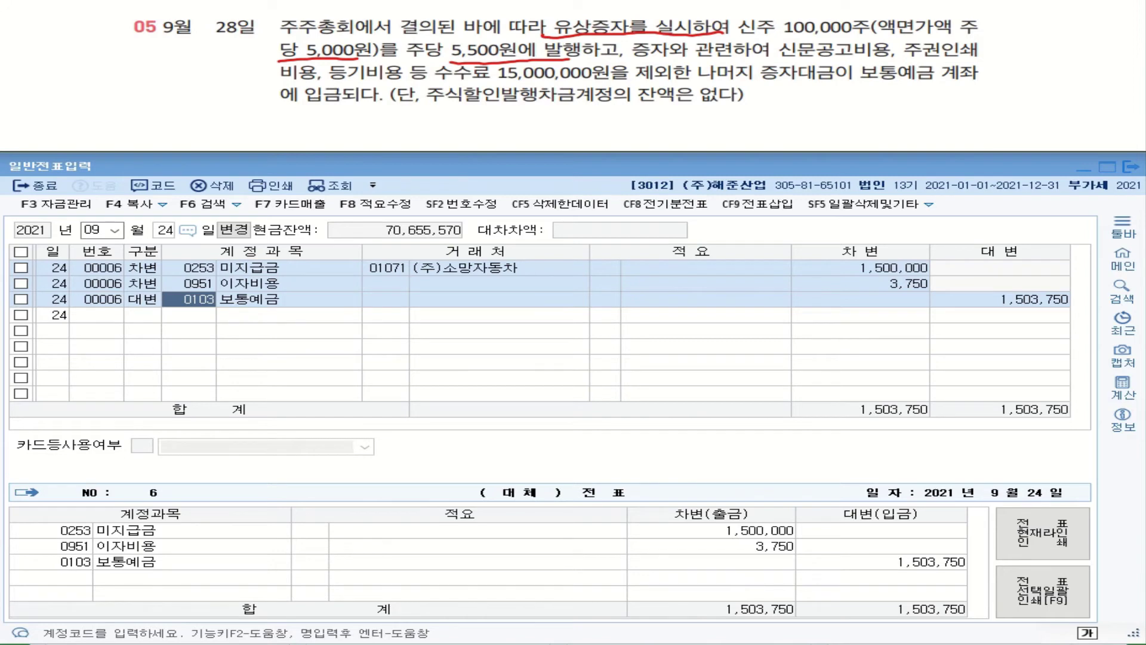
pyautogui.moveTo(797, 62); pyautogui.dragTo(976, 62)
pyautogui.moveTo(281, 88); pyautogui.dragTo(607, 78)
pyautogui.moveTo(539, 85)
pyautogui.mouseDown()
pyautogui.moveTo(547, 112)
pyautogui.moveTo(579, 125)
pyautogui.mouseUp()
pyautogui.moveTo(535, 131); pyautogui.dragTo(590, 128)
pyautogui.moveTo(565, 131)
pyautogui.mouseDown()
pyautogui.moveTo(565, 148)
pyautogui.moveTo(612, 111)
pyautogui.mouseUp()
pyautogui.moveTo(594, 118)
pyautogui.mouseDown()
pyautogui.moveTo(622, 143)
pyautogui.moveTo(649, 113)
pyautogui.mouseUp()
pyautogui.moveTo(628, 117); pyautogui.dragTo(655, 127)
pyautogui.moveTo(656, 119)
pyautogui.mouseDown()
pyautogui.moveTo(666, 119)
pyautogui.moveTo(653, 142)
pyautogui.moveTo(681, 113)
pyautogui.mouseUp()
pyautogui.moveTo(668, 118)
pyautogui.mouseDown()
pyautogui.moveTo(691, 117)
pyautogui.moveTo(675, 127)
pyautogui.mouseUp()
pyautogui.moveTo(693, 109)
pyautogui.mouseDown()
pyautogui.moveTo(697, 129)
pyautogui.moveTo(685, 136)
pyautogui.moveTo(721, 118)
pyautogui.moveTo(747, 137)
pyautogui.mouseUp()
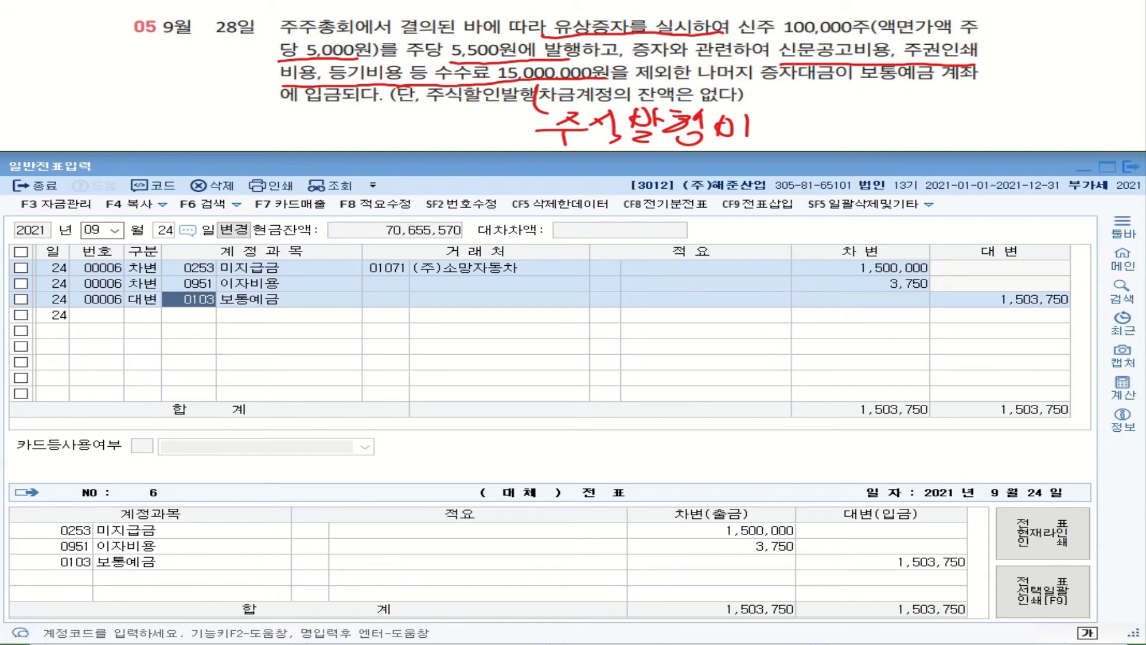
# - Open 9월 28일 and start a 대변 line with the account 0331 자본금, picked from a search for 자본
pyautogui.click(167, 230)
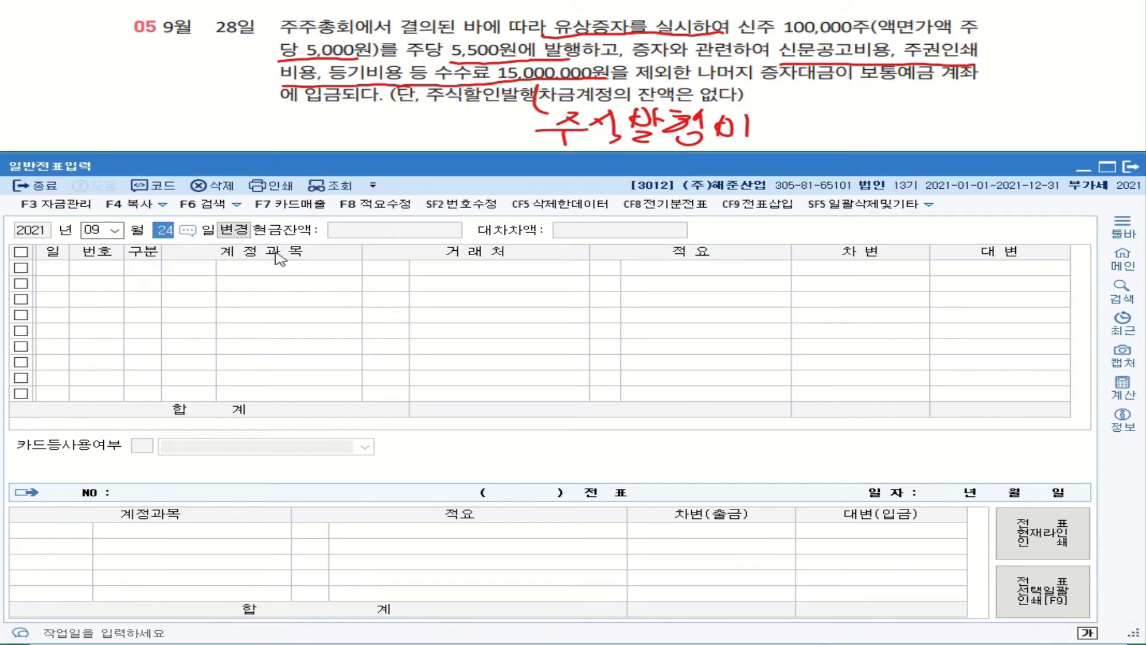
pyautogui.write('28')
pyautogui.press('Return')
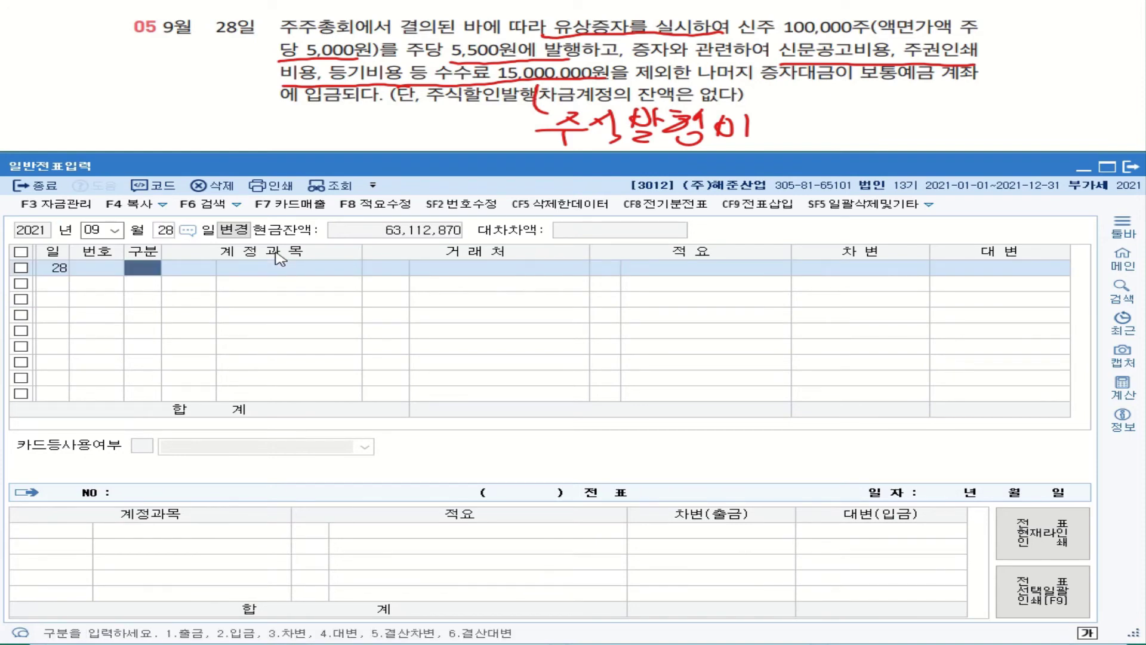
pyautogui.write('4')
pyautogui.press('Return')
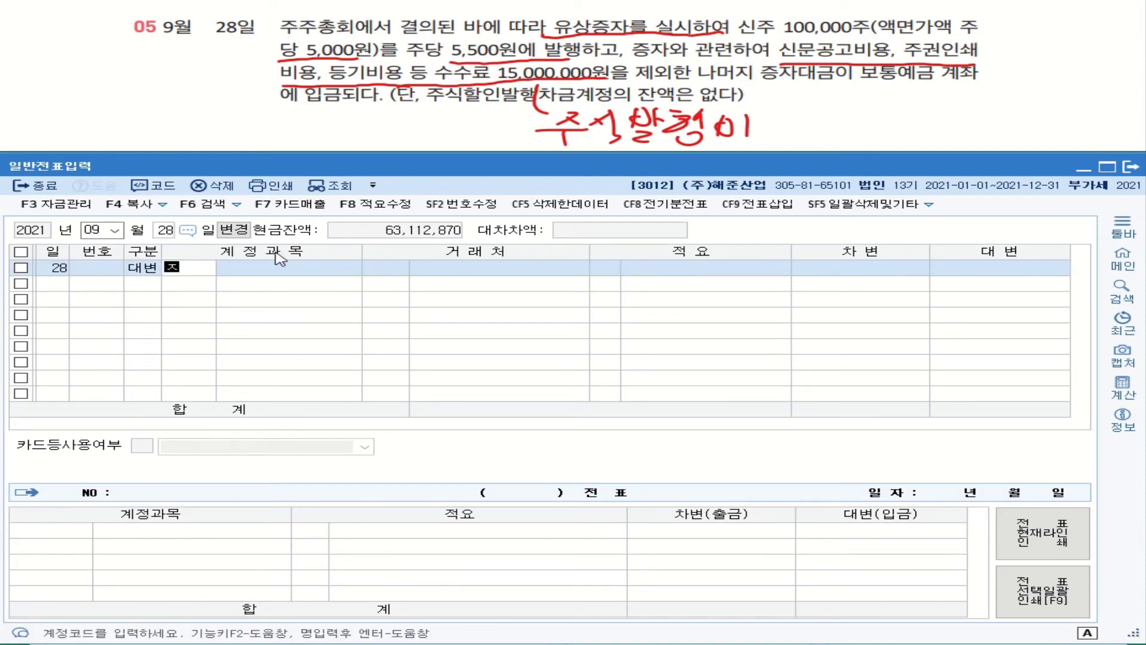
pyautogui.write('주')
pyautogui.write('본')
pyautogui.press('Return')
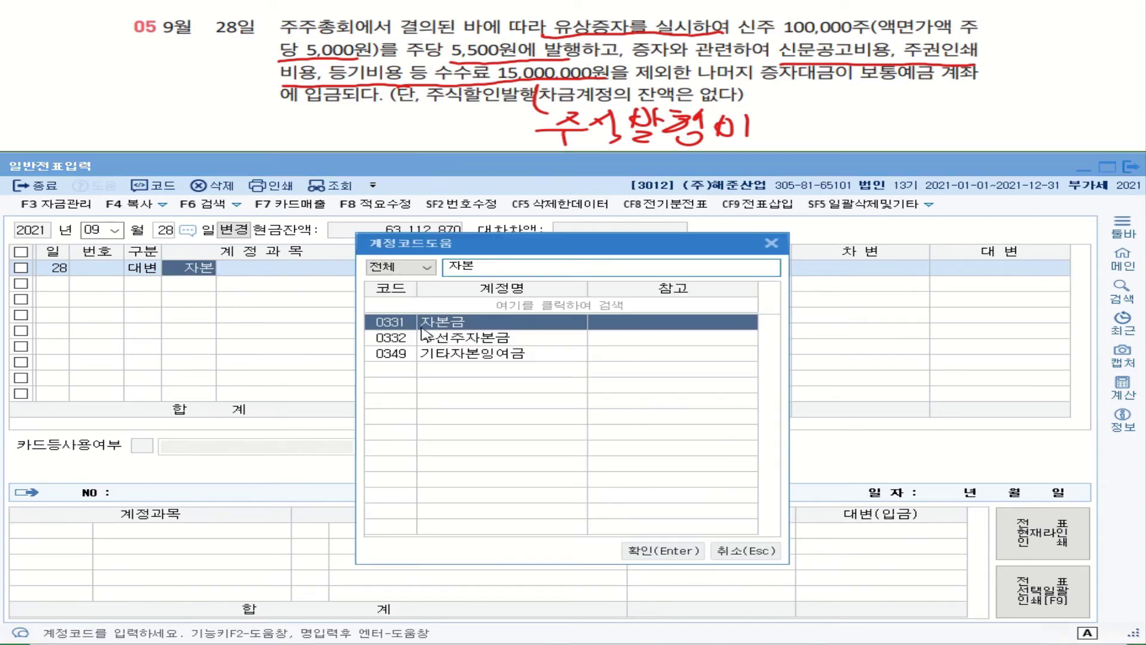
pyautogui.press('Return')
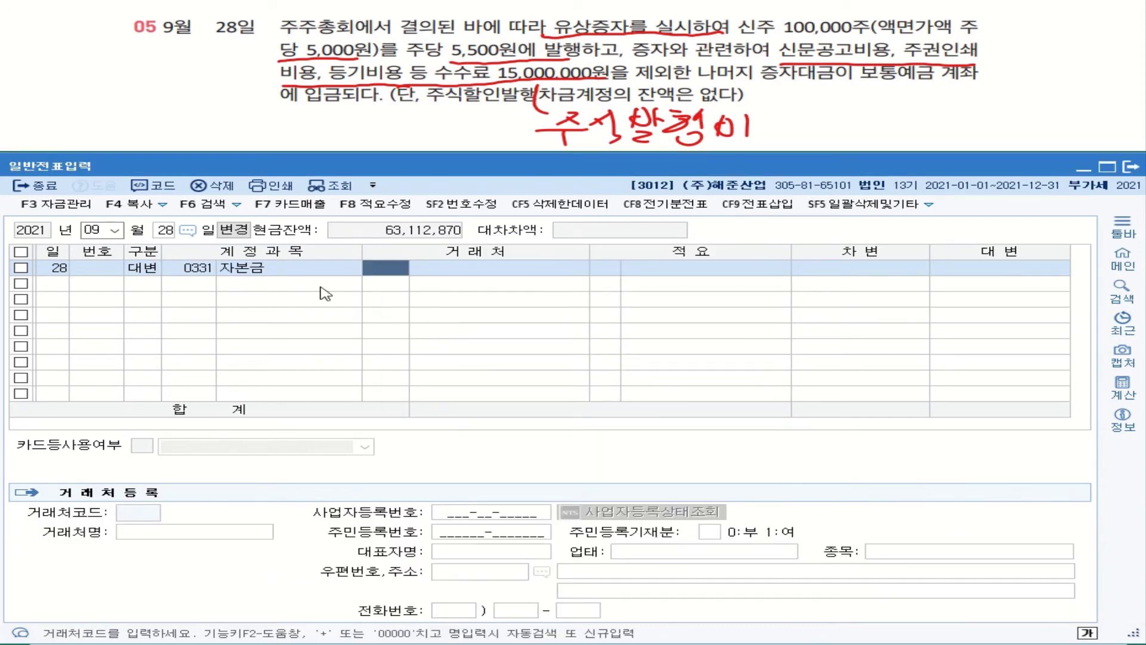
# - Reselect the account 0331 자본금 from a search for 자본 and leave the line's 거래처 and 적요 blank
pyautogui.click(216, 268)
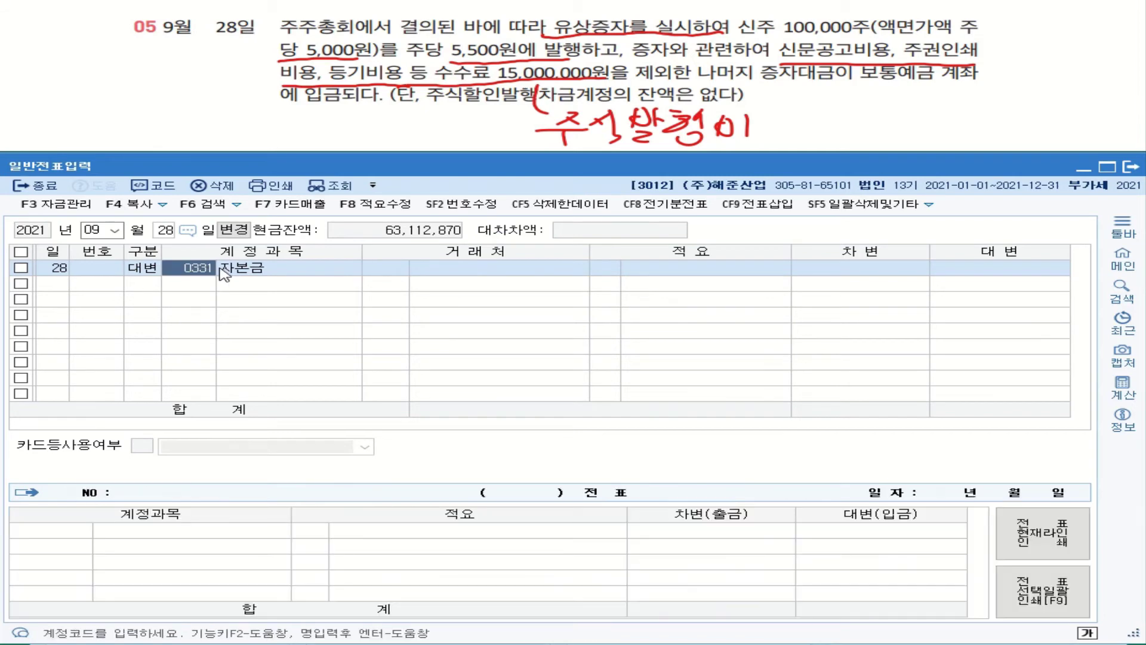
pyautogui.write('자본')
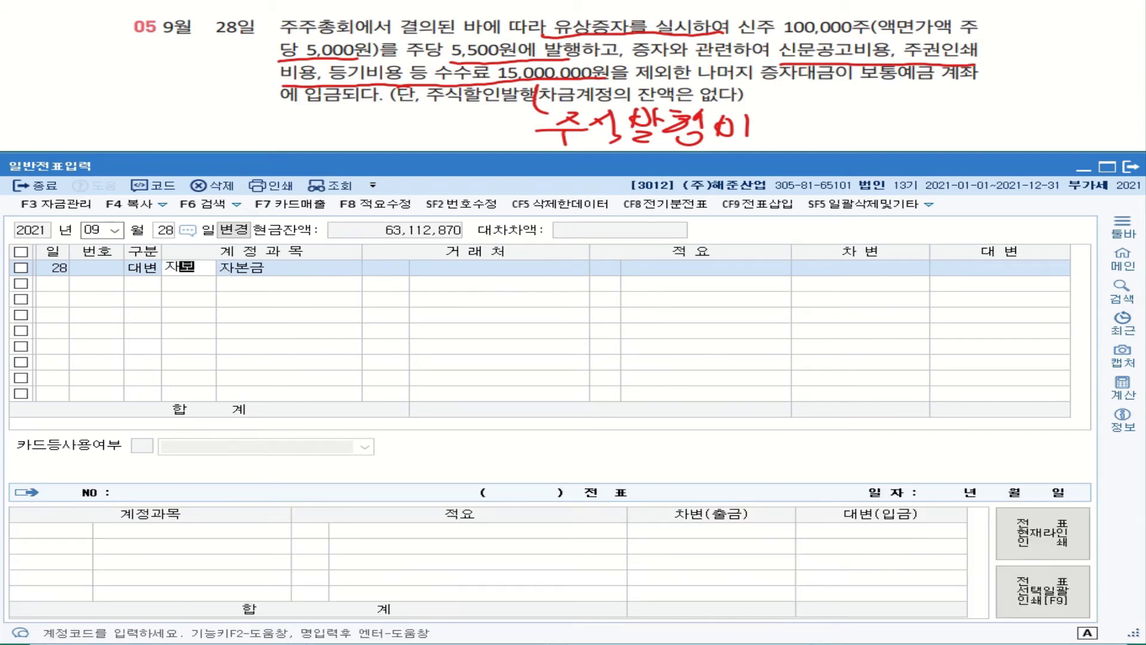
pyautogui.press('Return')
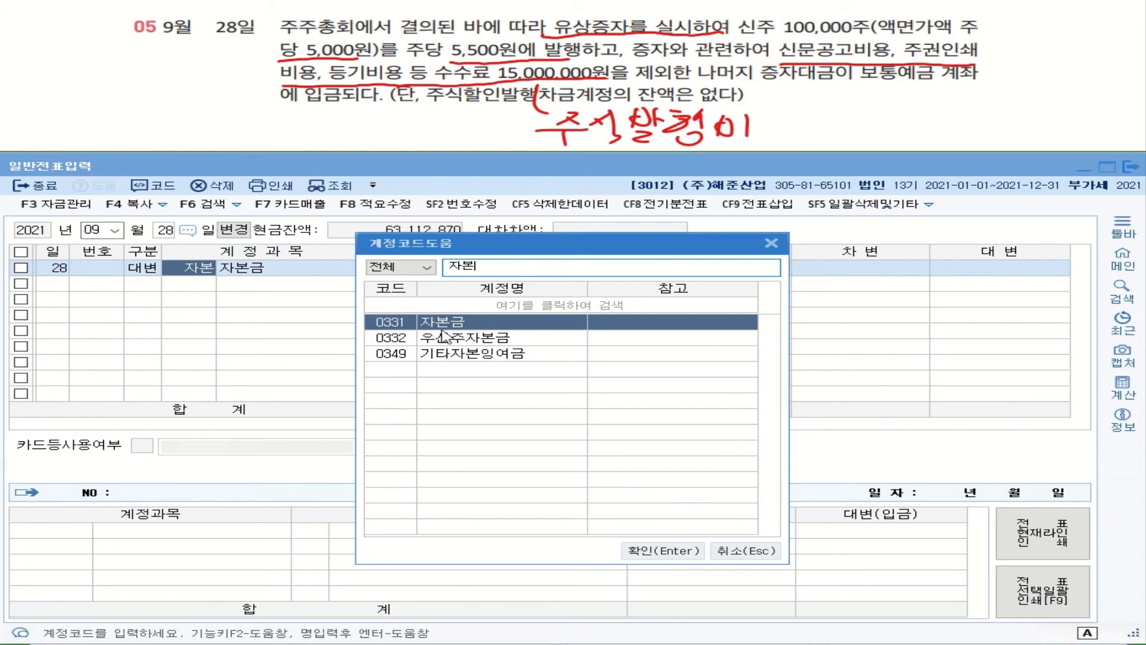
pyautogui.click(656, 552)
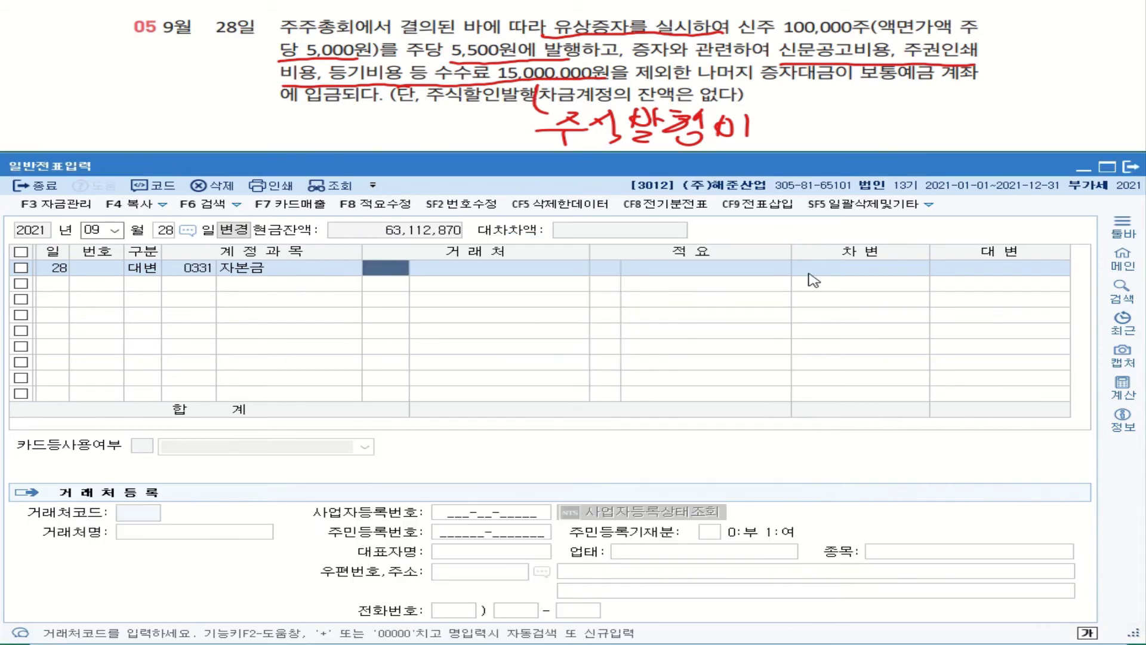
pyautogui.press('Return')
pyautogui.press('Return')
pyautogui.press('Return')
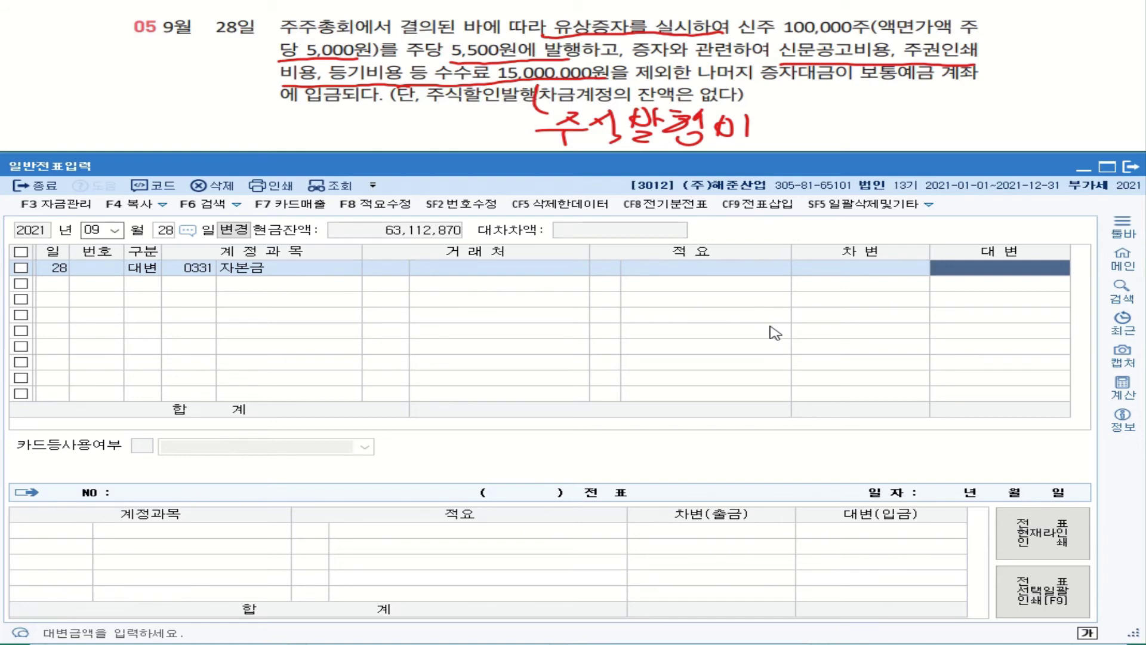
# - Multiply 100,000 by 5,000 in the calculator and enter 500,000,000 as the 자본금 line's 대변 amount
pyautogui.moveTo(823, 19)
pyautogui.mouseDown()
pyautogui.moveTo(588, 6)
pyautogui.moveTo(371, 27)
pyautogui.moveTo(341, 44)
pyautogui.mouseUp()
pyautogui.moveTo(457, 6)
pyautogui.mouseDown()
pyautogui.moveTo(440, 29)
pyautogui.moveTo(465, 19)
pyautogui.mouseUp()
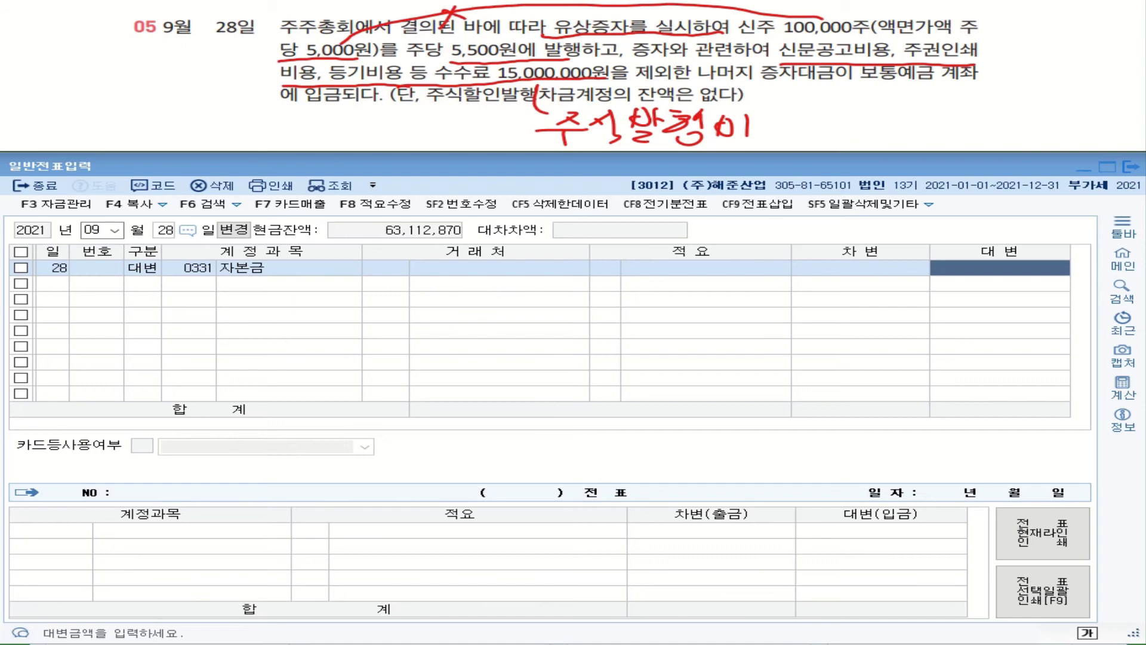
pyautogui.click(1123, 385)
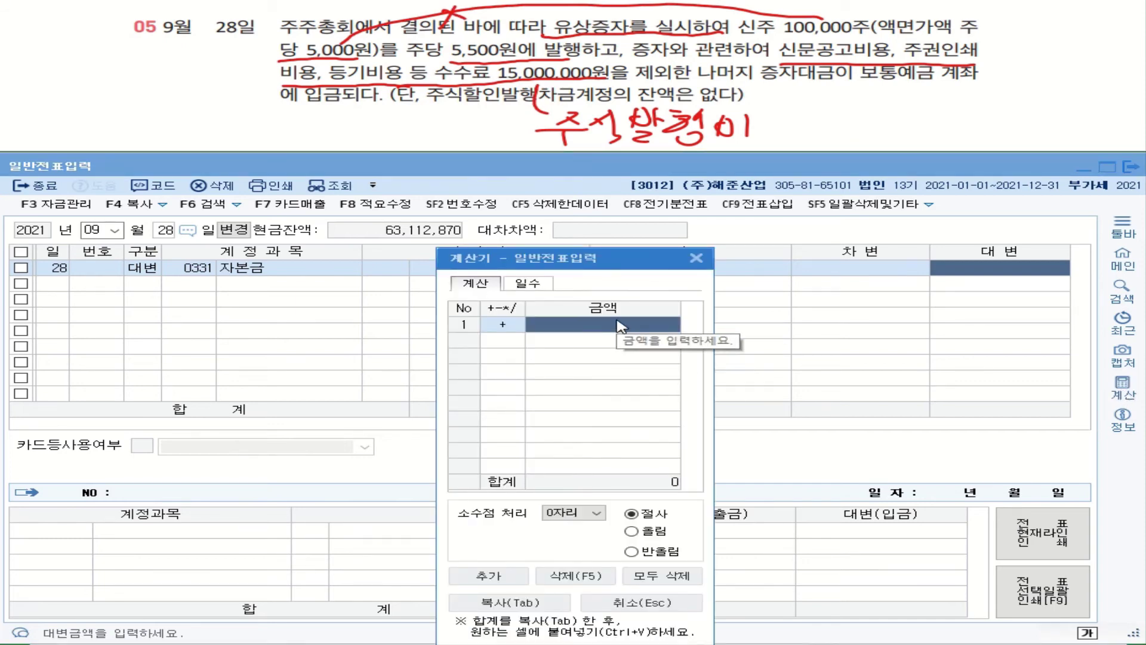
pyautogui.write('100')
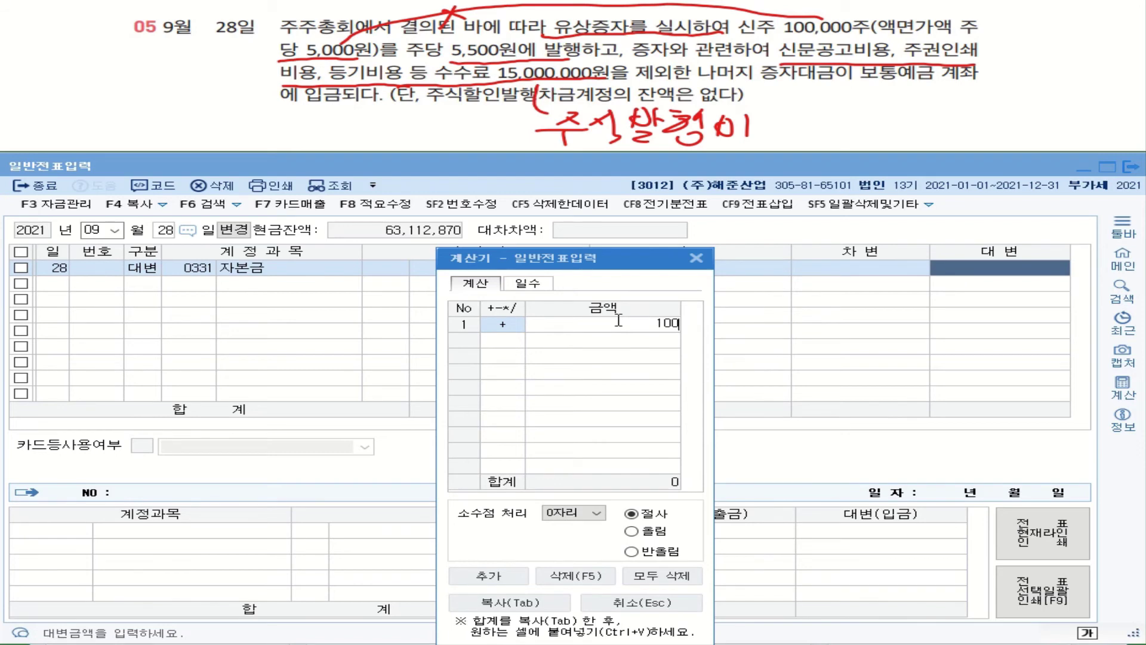
pyautogui.write(',000')
pyautogui.press('Return')
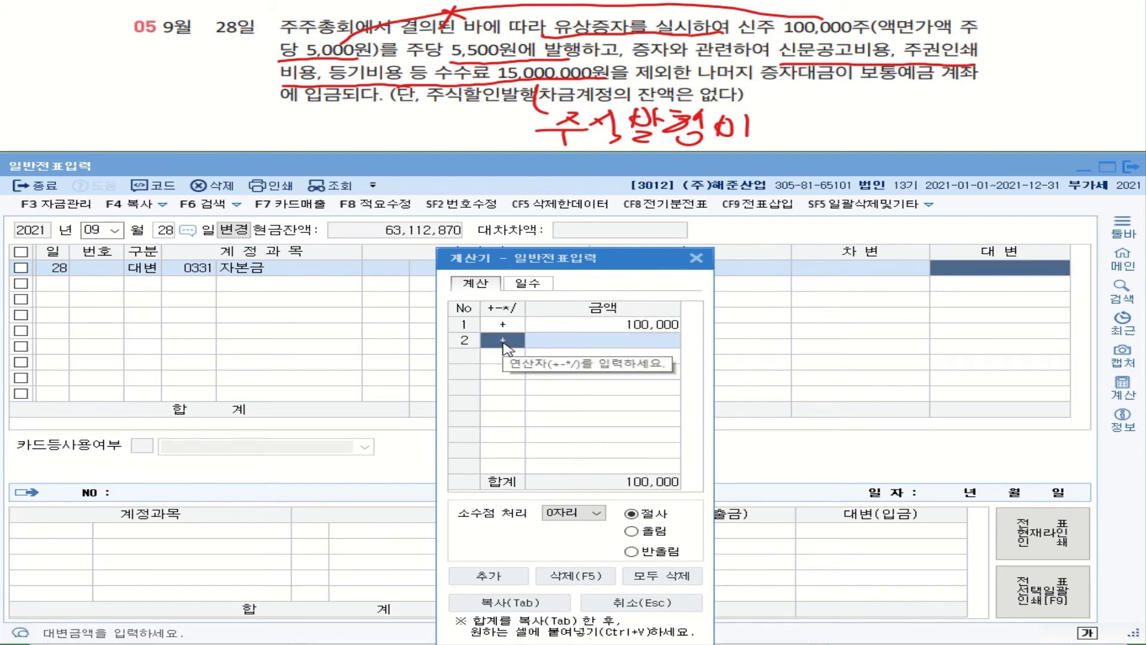
pyautogui.write('*')
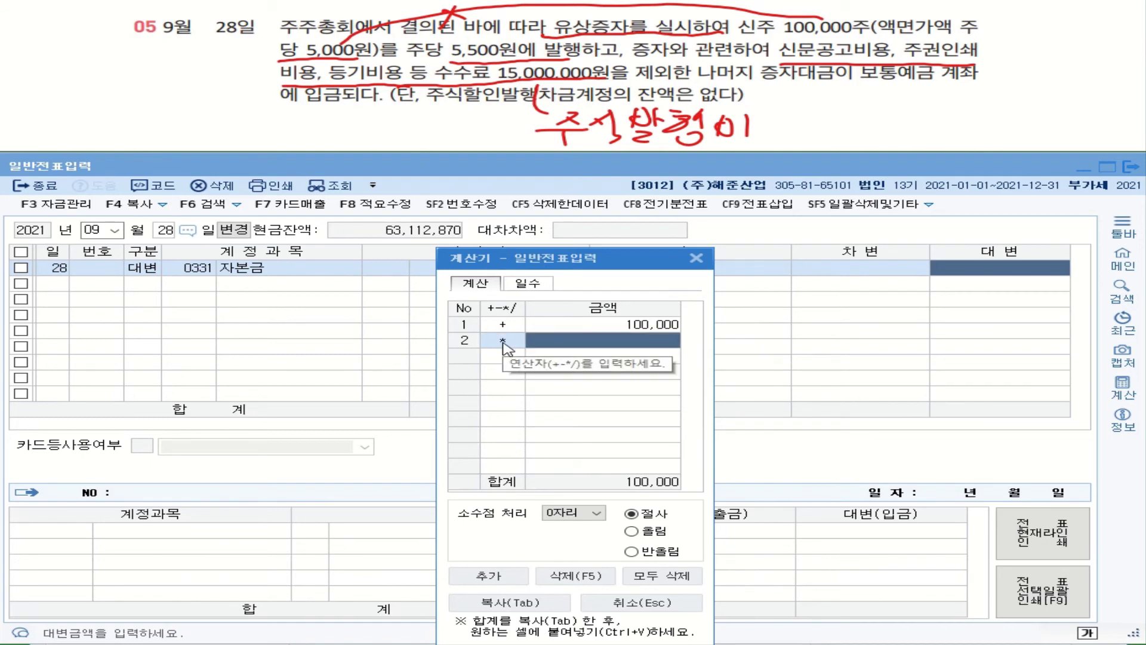
pyautogui.write('5000')
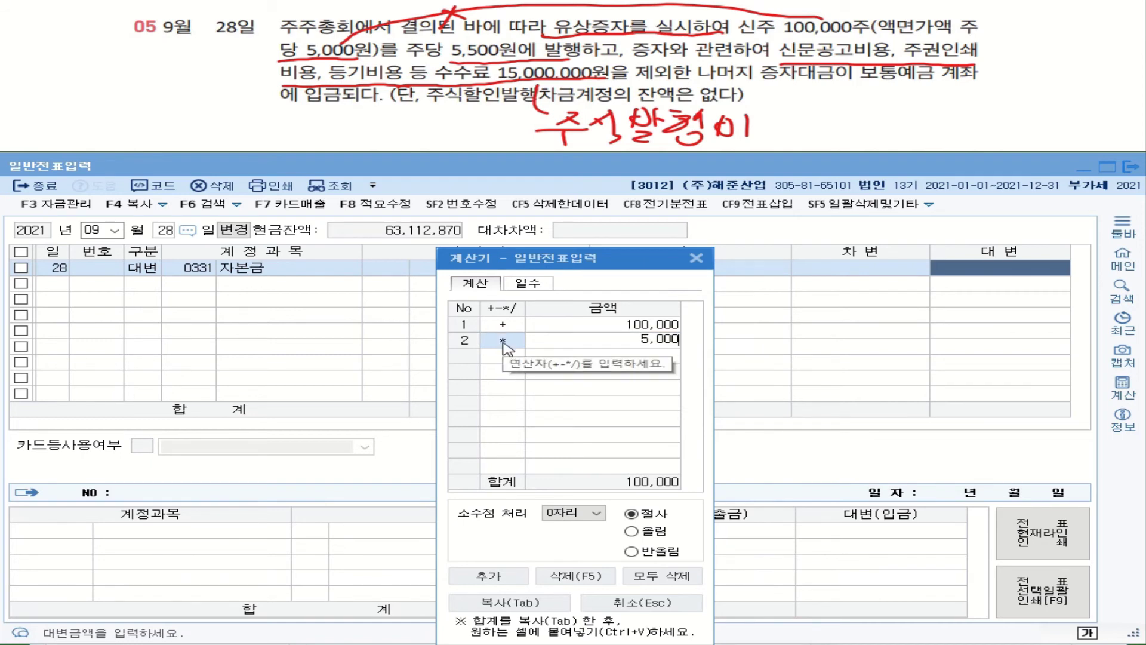
pyautogui.press('Return')
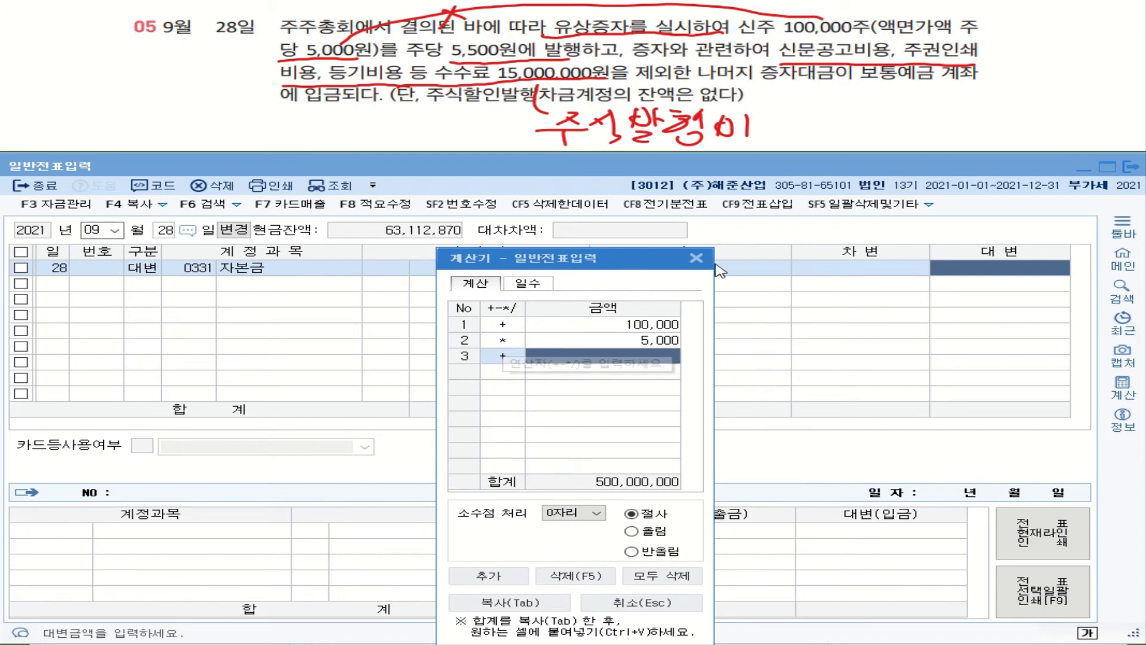
pyautogui.click(696, 258)
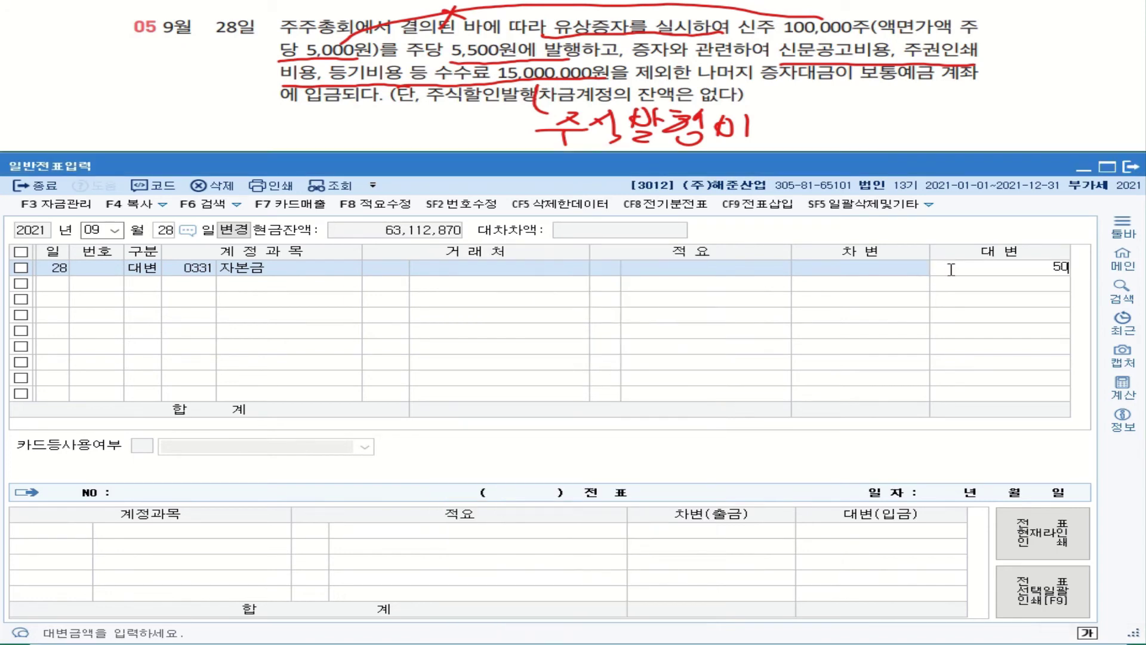
pyautogui.write('500000000')
pyautogui.press('Return')
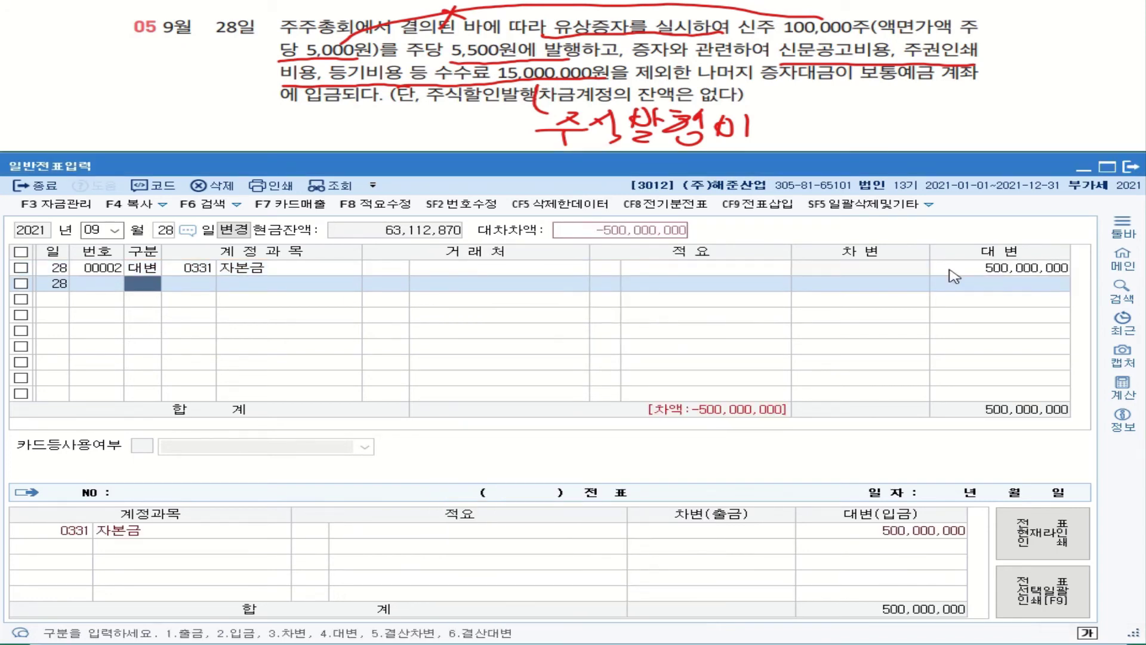
# - Add a 차변 line with the account 0103 보통예금 to the 9월 28일 voucher
pyautogui.press('3')
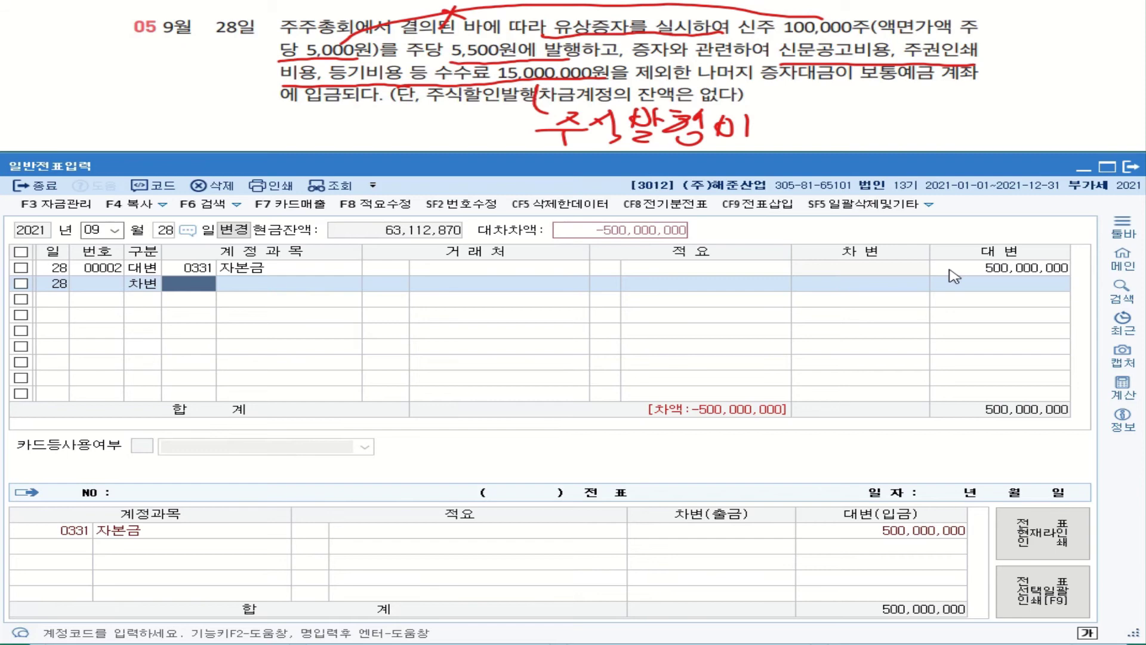
pyautogui.write('103')
pyautogui.press('Return')
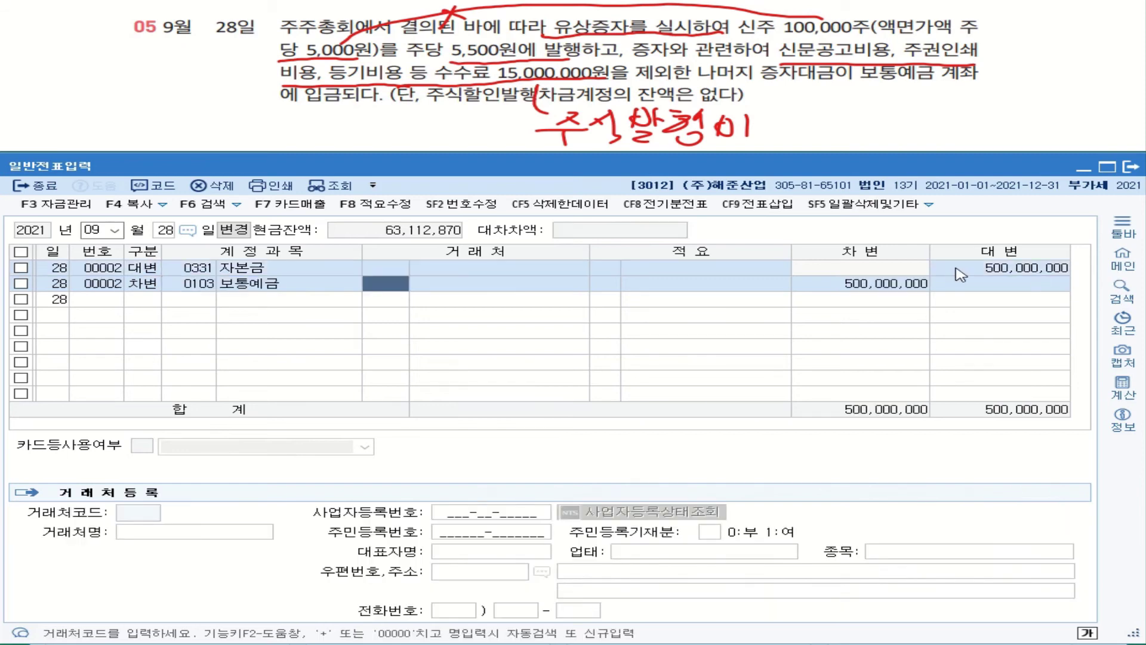
# - Calculate 100,000 times 5,500 minus 15,000,000 in the calculator for the 보통예금 line's 차변 amount
pyautogui.click(860, 284)
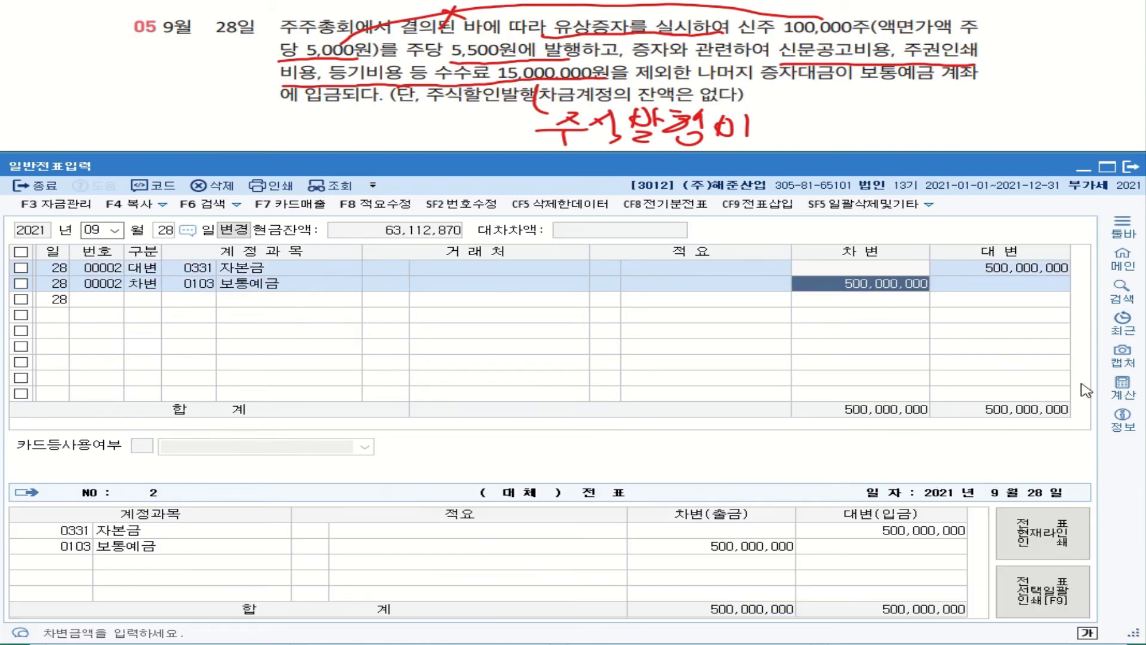
pyautogui.click(1125, 391)
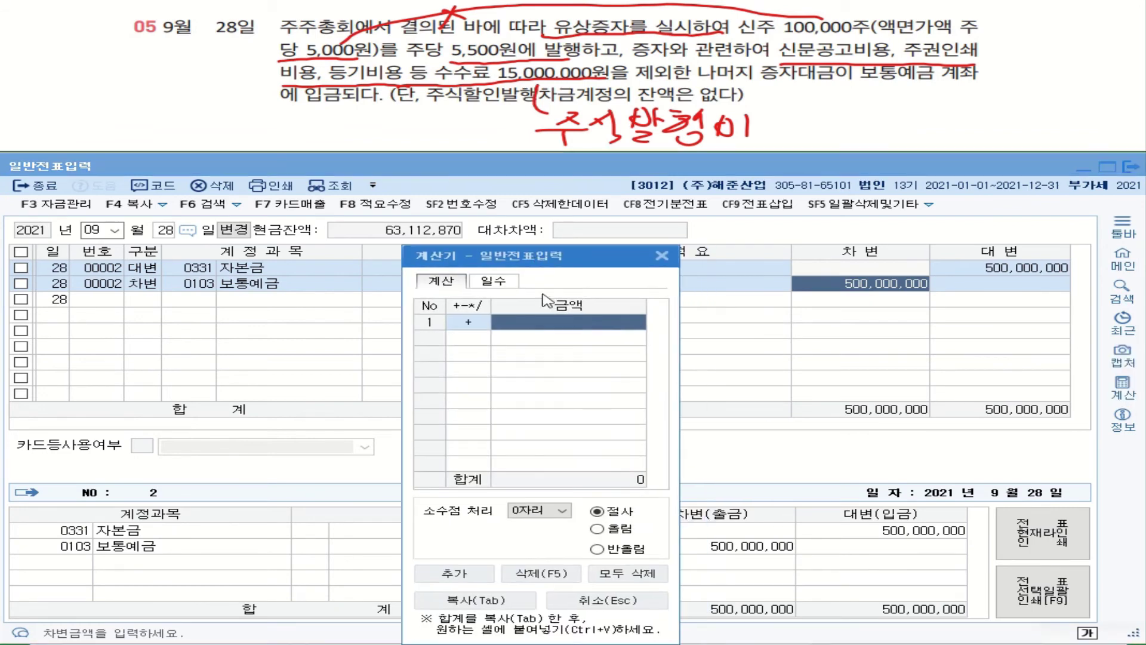
pyautogui.write('1000000')
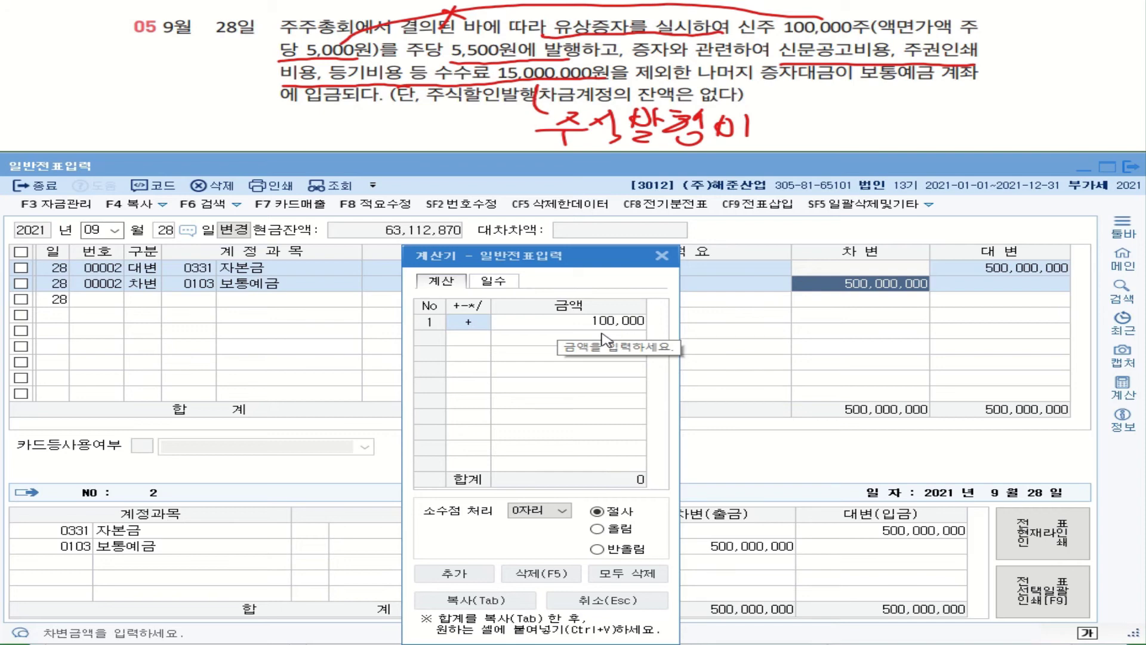
pyautogui.press('Return')
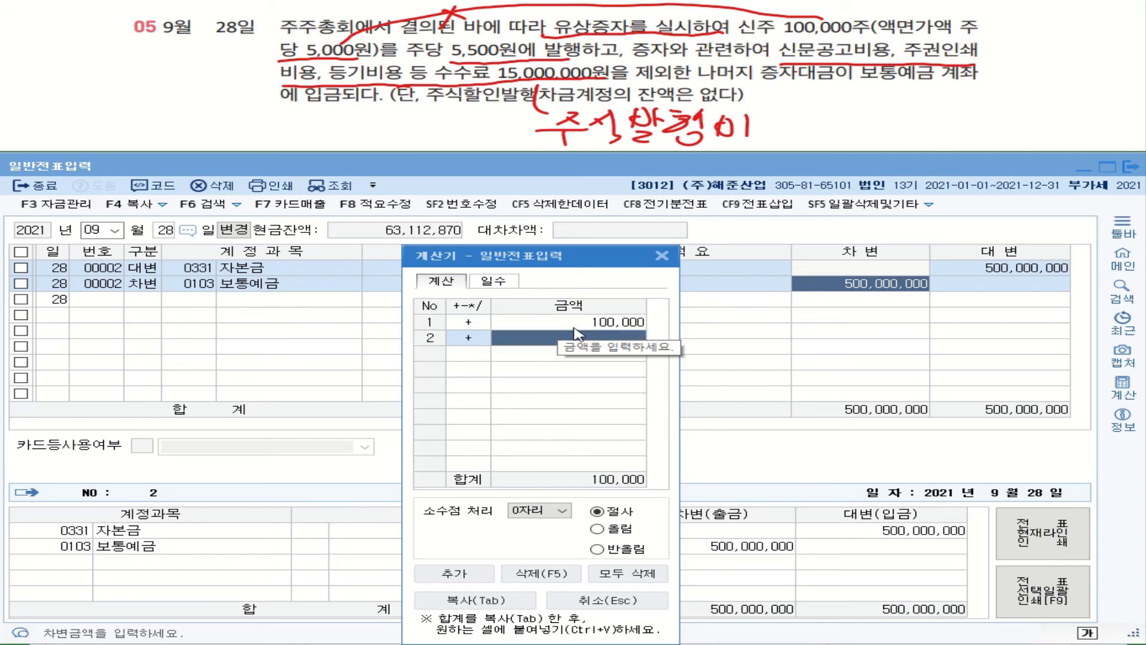
pyautogui.click(469, 338)
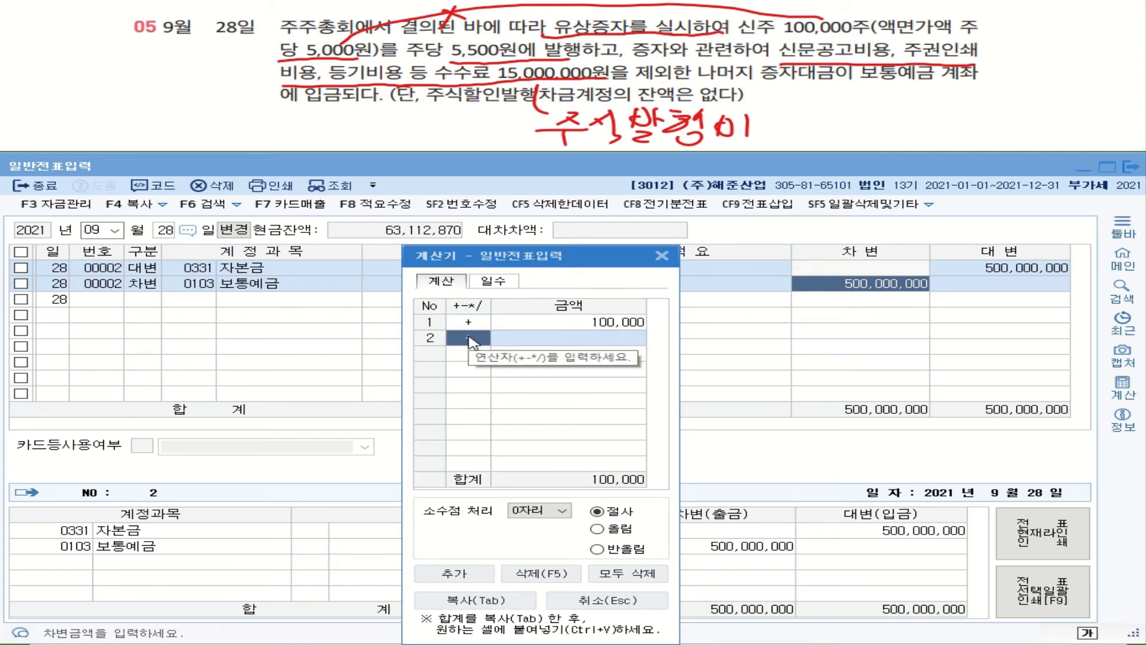
pyautogui.press('Return')
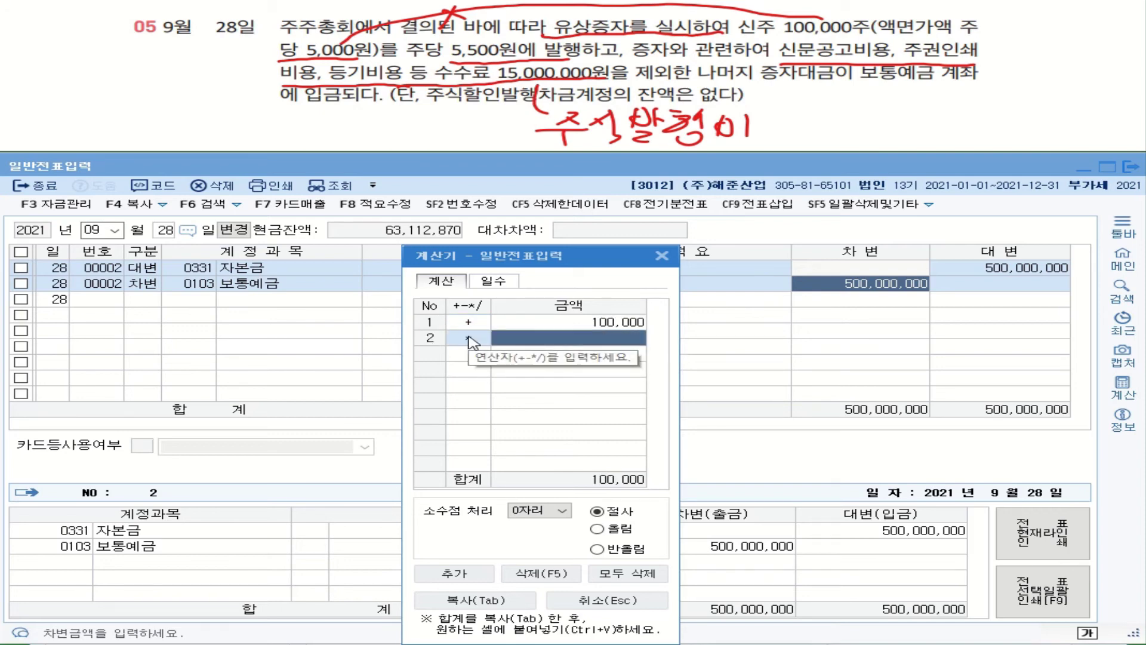
pyautogui.write('5500')
pyautogui.press('Return')
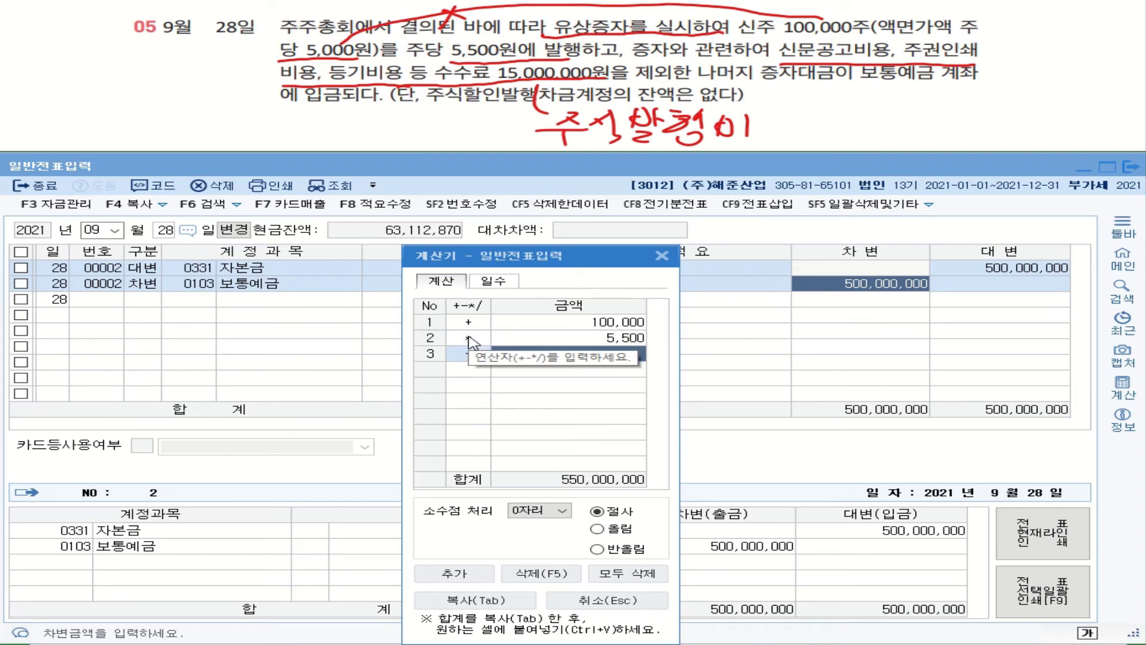
pyautogui.press('Return')
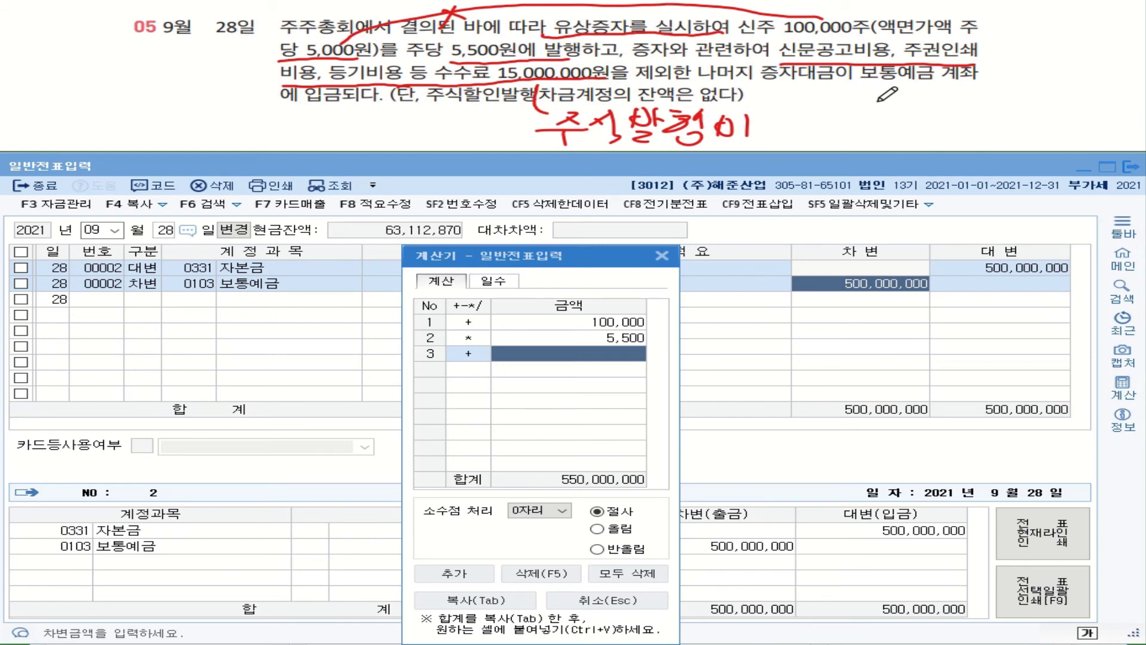
pyautogui.press('Left')
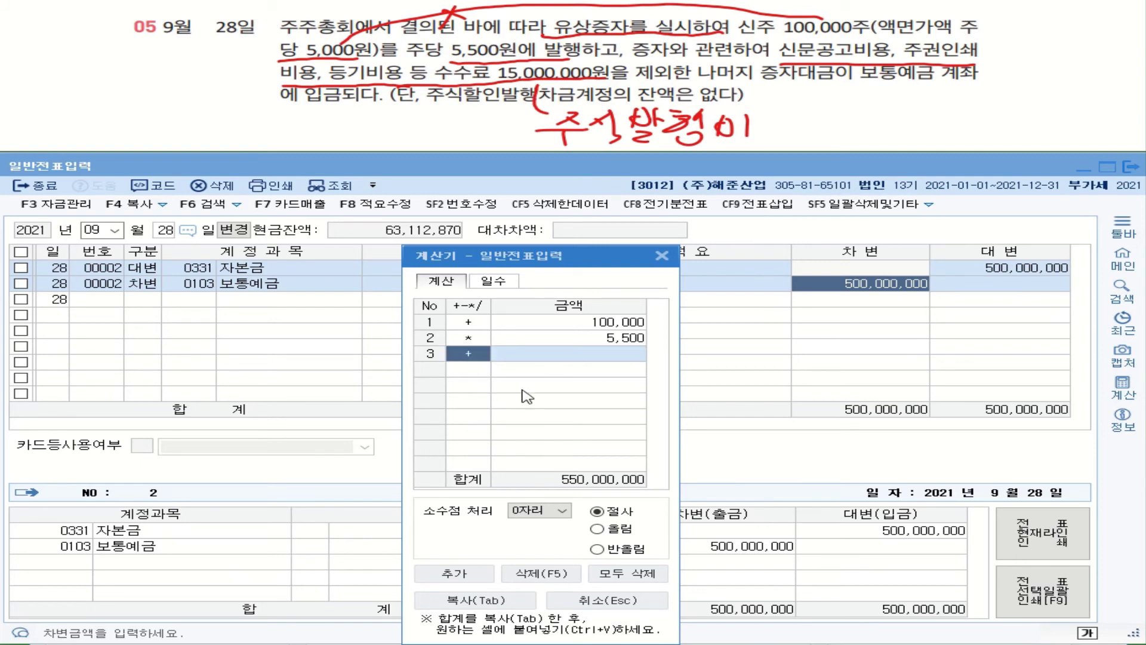
pyautogui.write('-15000000')
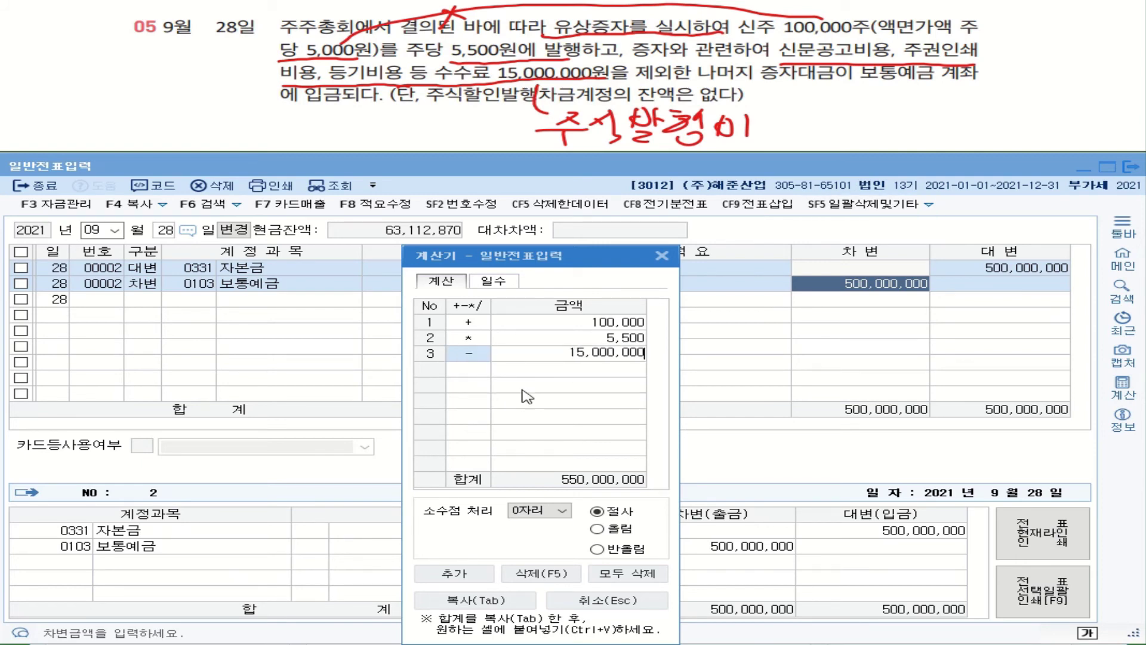
pyautogui.press('Return')
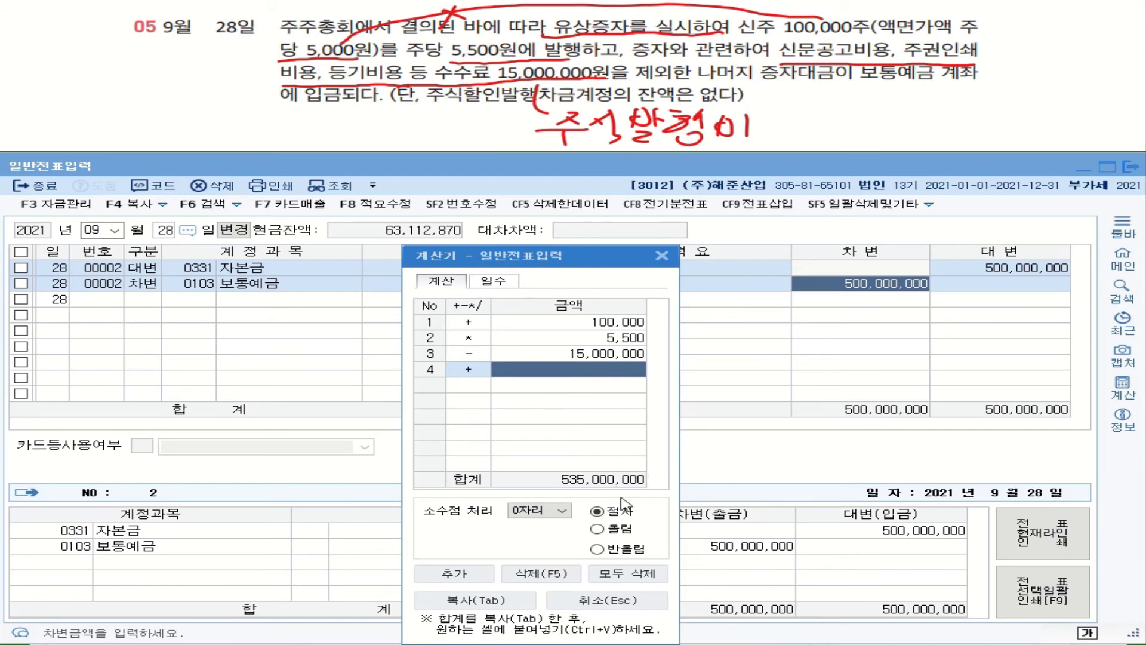
# - Copy the calculator total, set the 보통예금 line's 차변 amount to 535,000,000 and close the calculator
pyautogui.click(490, 600)
pyautogui.rightClick(860, 287)
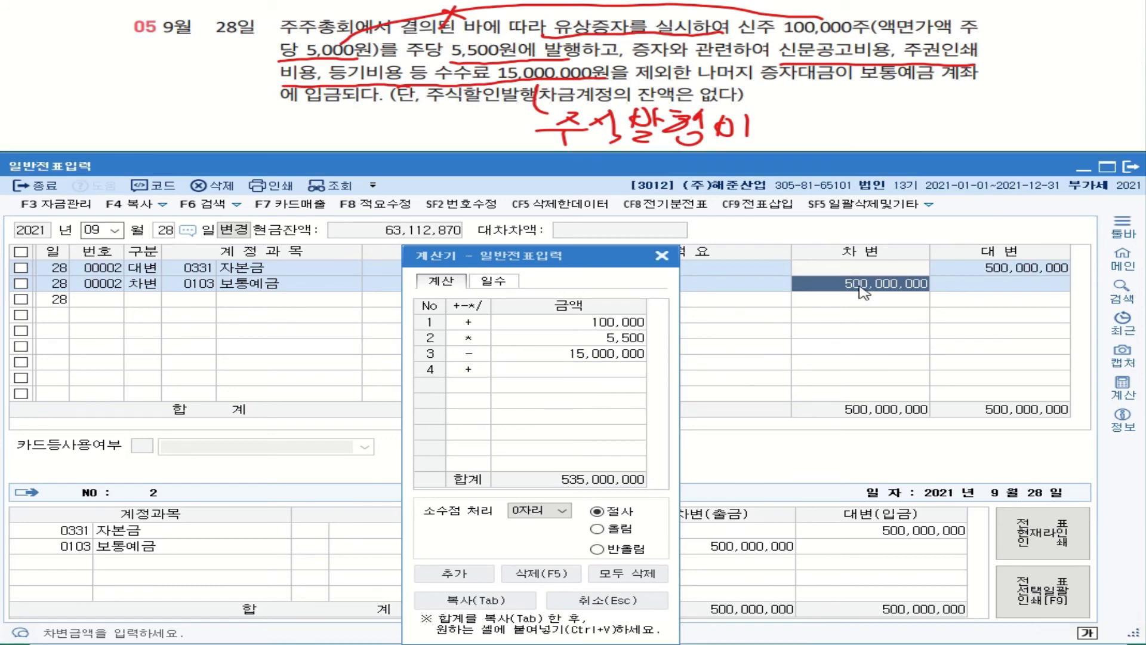
pyautogui.press('Escape')
pyautogui.write('535,000,000')
pyautogui.press('Return')
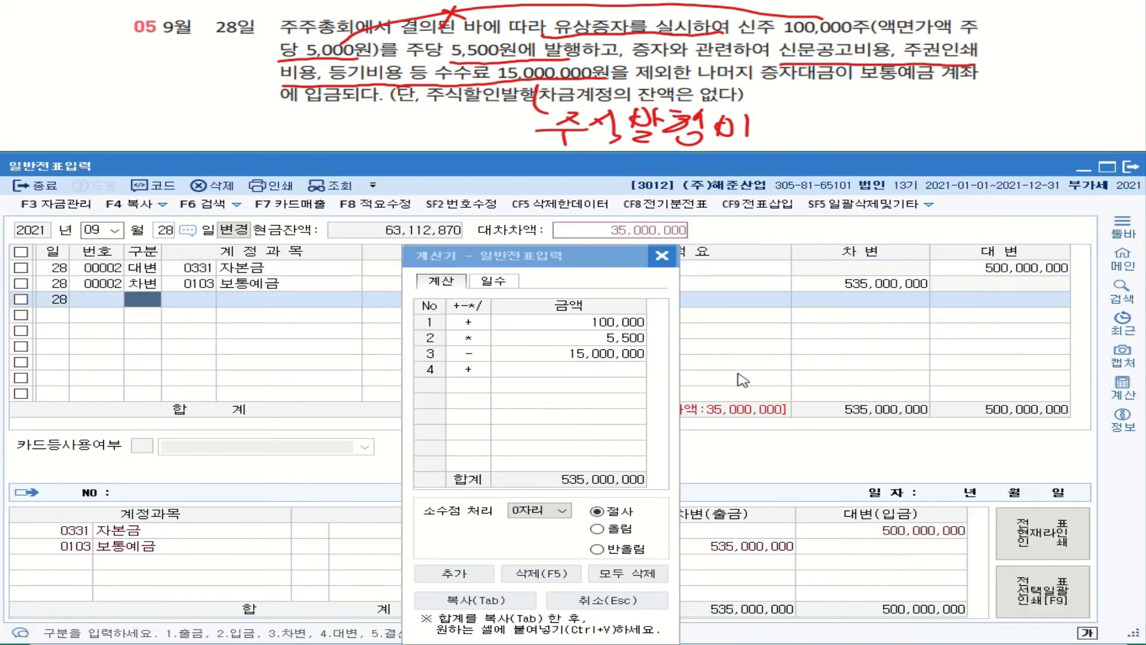
pyautogui.click(661, 256)
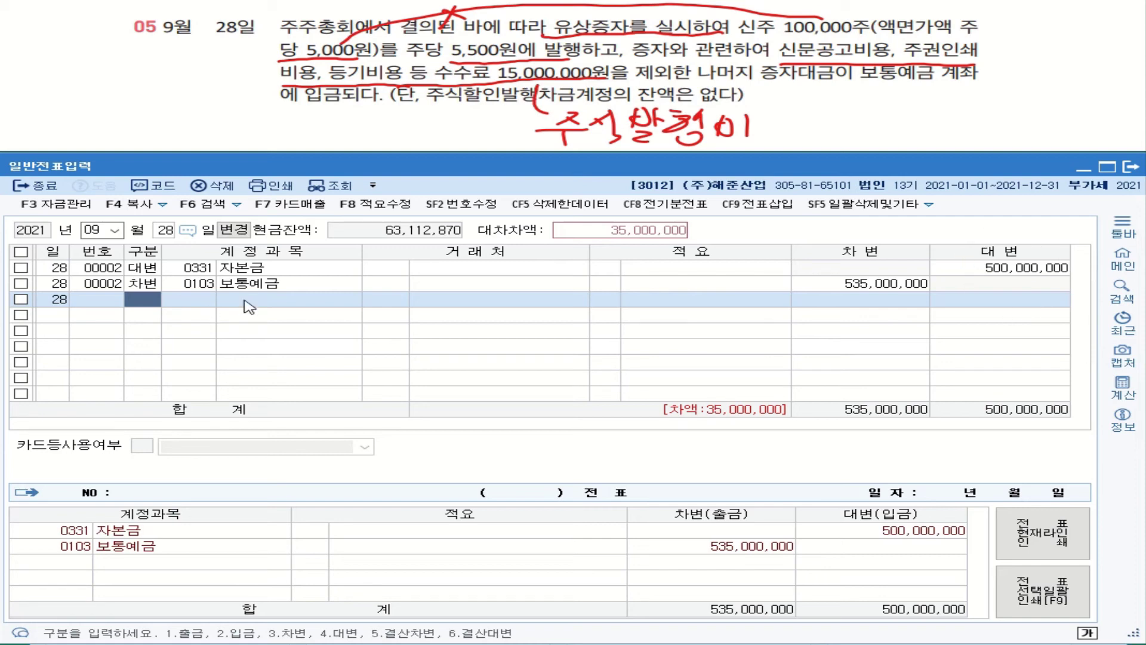
# - Add a 대변 line with the account 0341 주식발행초과금 to the 9월 28일 voucher, picked from a search for 주식
pyautogui.press('4')
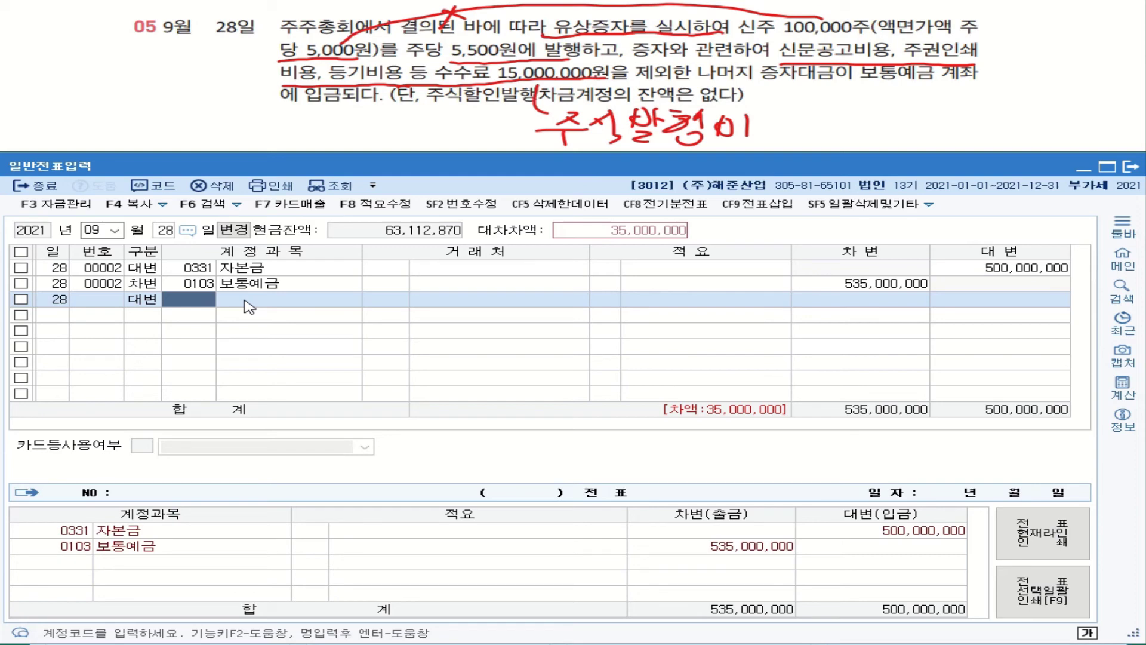
pyautogui.write('주시')
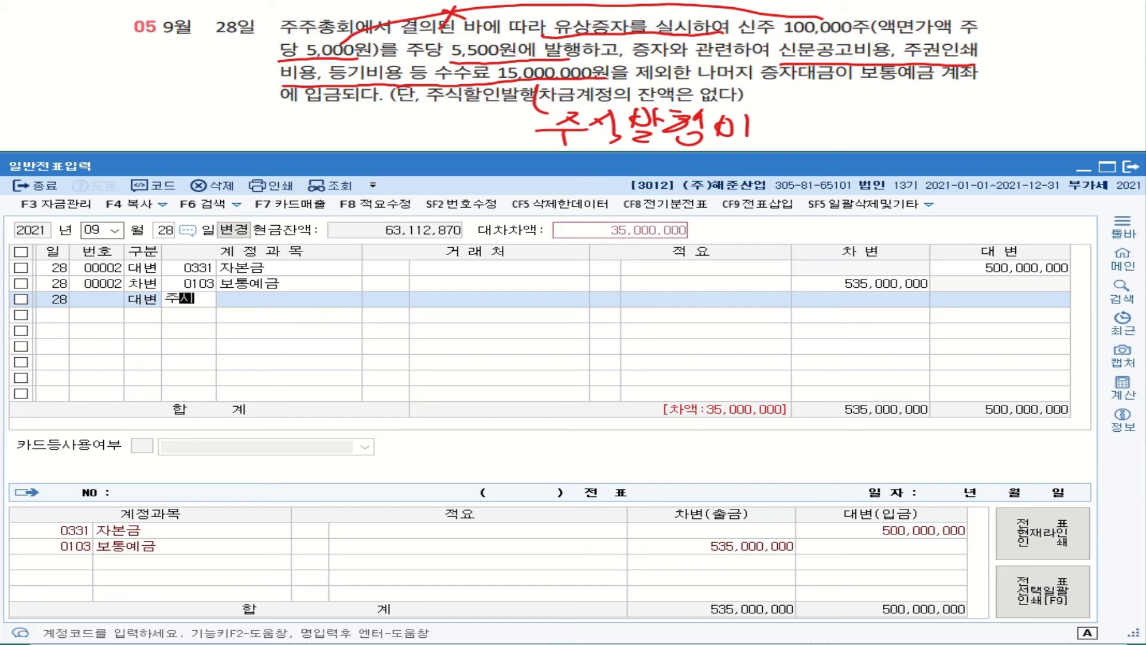
pyautogui.write('ㄱ')
pyautogui.press('Return')
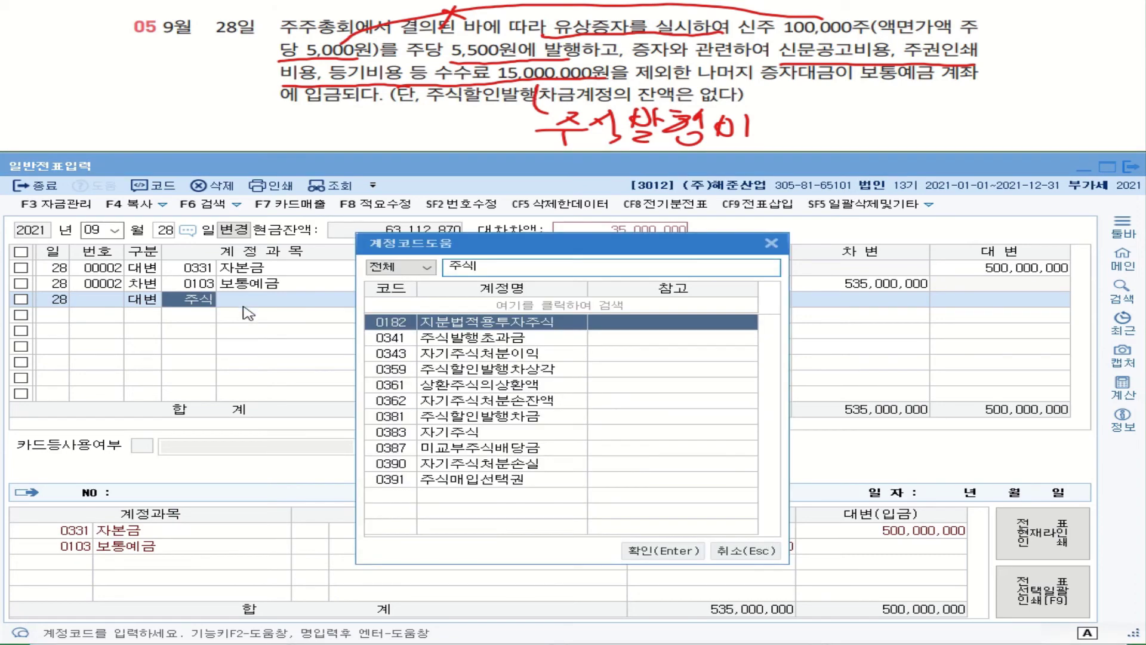
pyautogui.doubleClick(471, 337)
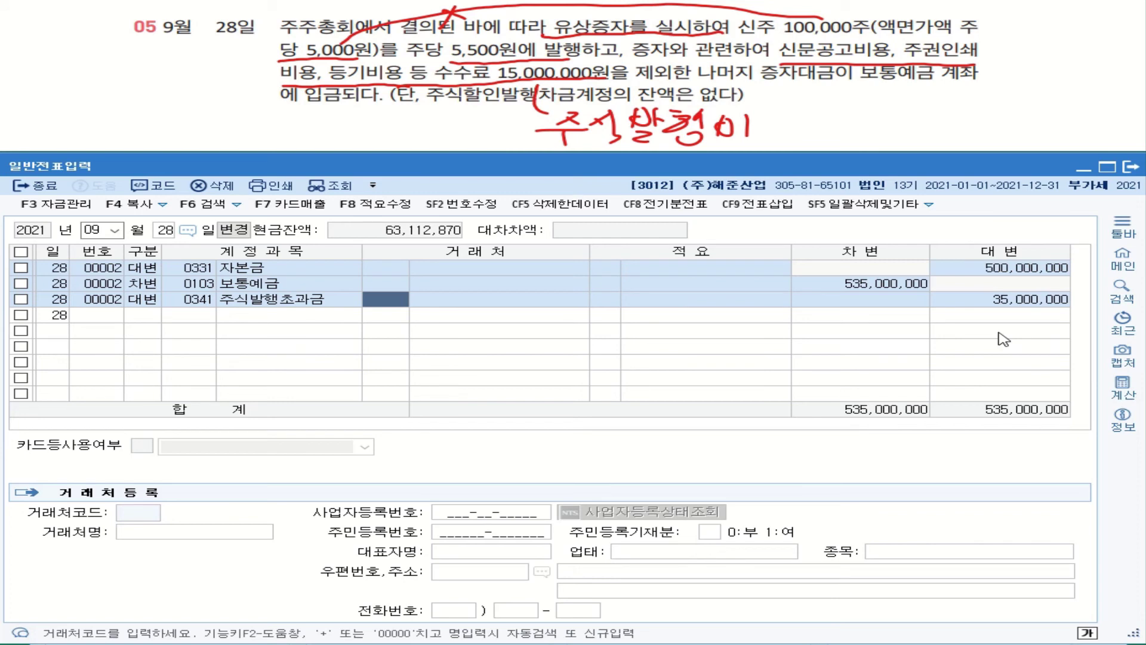
pyautogui.click(263, 300)
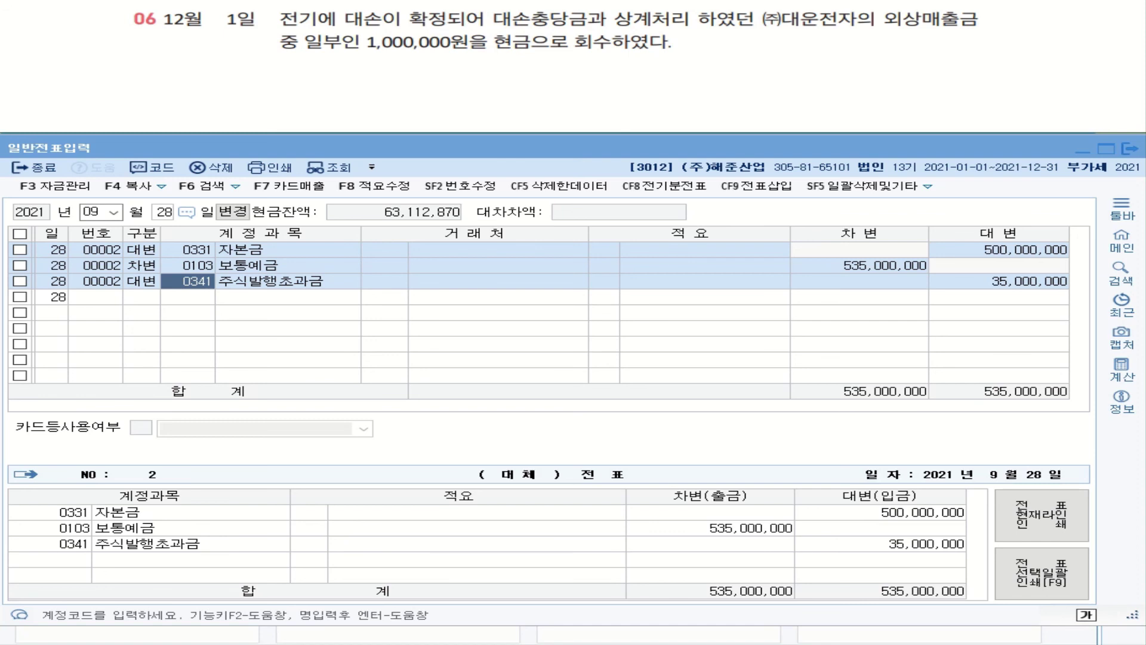
pyautogui.moveTo(401, 31); pyautogui.dragTo(431, 30)
pyautogui.moveTo(505, 28)
pyautogui.mouseDown()
pyautogui.moveTo(587, 28)
pyautogui.moveTo(612, 8)
pyautogui.moveTo(624, 31)
pyautogui.moveTo(604, 24)
pyautogui.mouseUp()
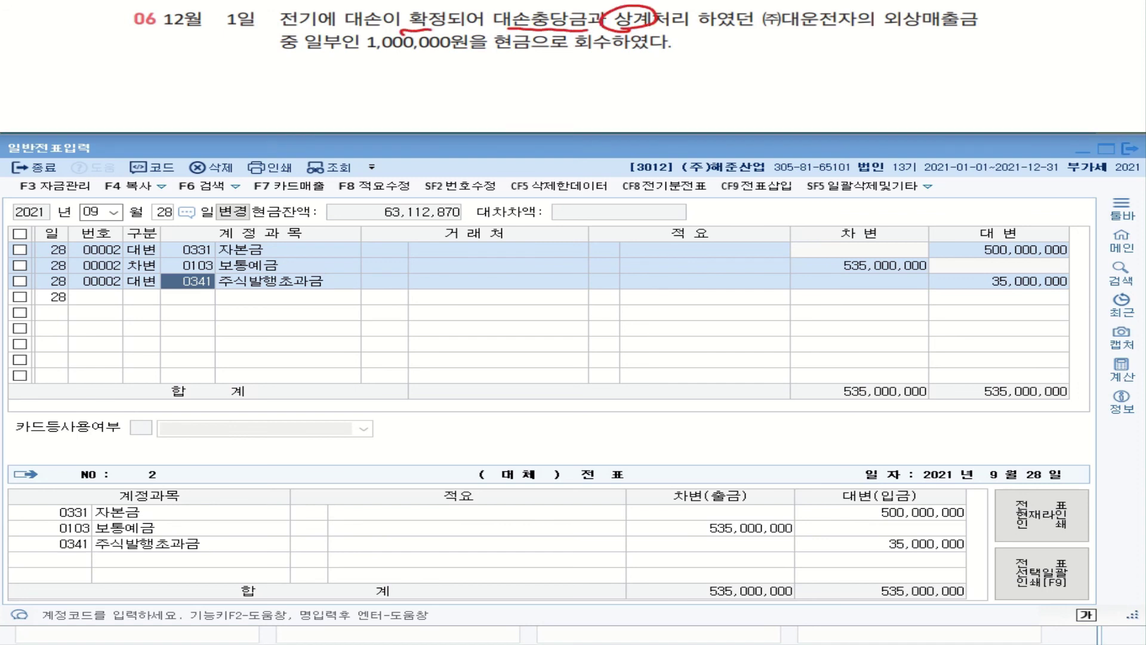
pyautogui.moveTo(893, 29); pyautogui.dragTo(962, 38)
pyautogui.moveTo(278, 58); pyautogui.dragTo(293, 59)
pyautogui.moveTo(617, 79); pyautogui.dragTo(568, 117)
pyautogui.moveTo(677, 89)
pyautogui.mouseDown()
pyautogui.moveTo(658, 106)
pyautogui.moveTo(687, 109)
pyautogui.mouseUp()
pyautogui.moveTo(688, 91); pyautogui.dragTo(692, 113)
pyautogui.moveTo(691, 102)
pyautogui.mouseDown()
pyautogui.moveTo(711, 102)
pyautogui.moveTo(709, 119)
pyautogui.mouseUp()
pyautogui.moveTo(740, 75)
pyautogui.mouseDown()
pyautogui.moveTo(728, 90)
pyautogui.moveTo(751, 90)
pyautogui.mouseUp()
pyautogui.moveTo(728, 98)
pyautogui.mouseDown()
pyautogui.moveTo(754, 96)
pyautogui.moveTo(754, 112)
pyautogui.moveTo(779, 72)
pyautogui.mouseUp()
pyautogui.moveTo(770, 83)
pyautogui.mouseDown()
pyautogui.moveTo(774, 105)
pyautogui.moveTo(833, 102)
pyautogui.mouseUp()
pyautogui.moveTo(809, 107); pyautogui.dragTo(878, 90)
pyautogui.moveTo(833, 96)
pyautogui.mouseDown()
pyautogui.moveTo(900, 93)
pyautogui.moveTo(847, 117)
pyautogui.mouseUp()
pyautogui.moveTo(855, 105); pyautogui.dragTo(875, 117)
pyautogui.moveTo(302, 68)
pyautogui.mouseDown()
pyautogui.moveTo(327, 96)
pyautogui.moveTo(358, 89)
pyautogui.moveTo(341, 109)
pyautogui.moveTo(411, 77)
pyautogui.moveTo(371, 112)
pyautogui.mouseUp()
pyautogui.moveTo(370, 95); pyautogui.dragTo(391, 108)
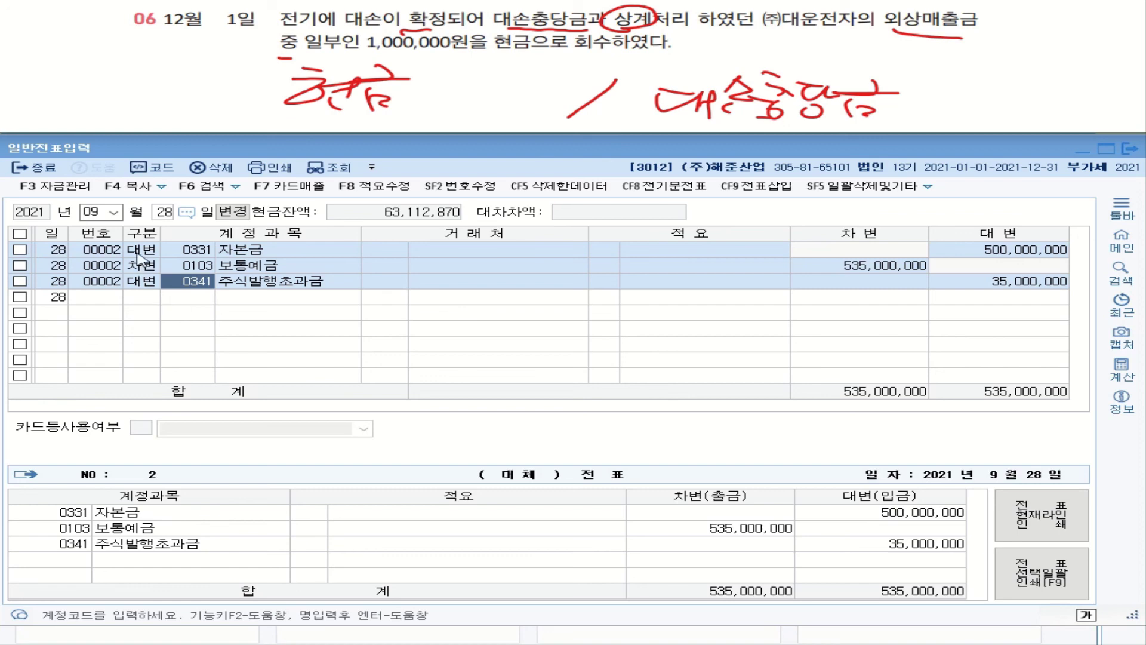
# - Open 12월 1일 for voucher entry
pyautogui.click(114, 212)
pyautogui.click(108, 348)
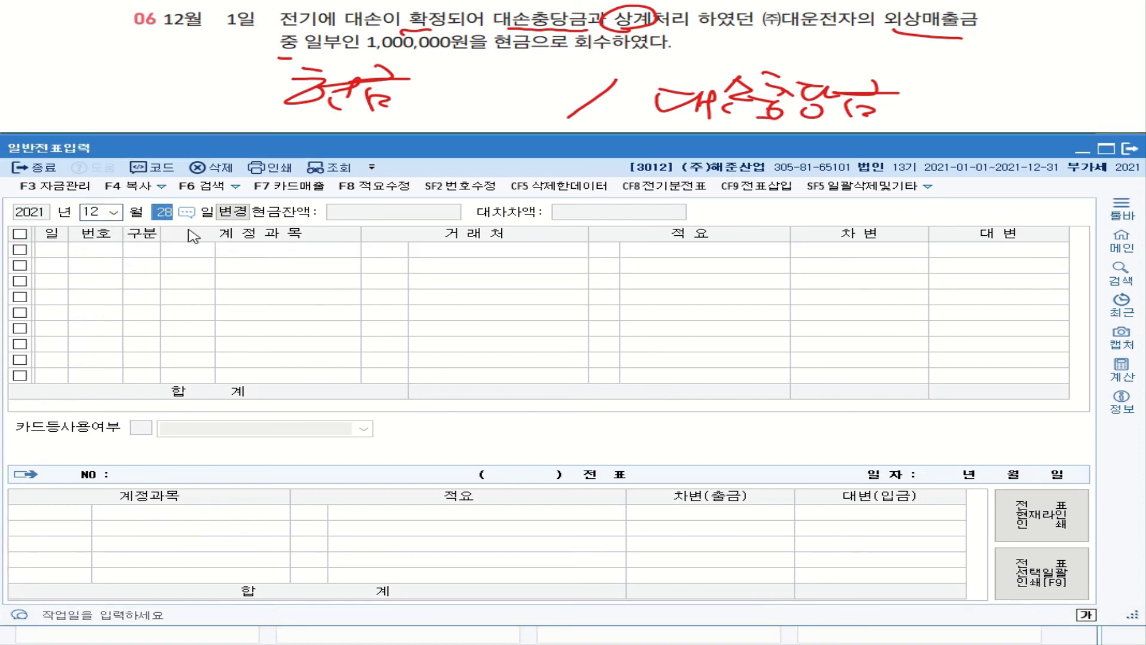
pyautogui.write('1')
pyautogui.press('Return')
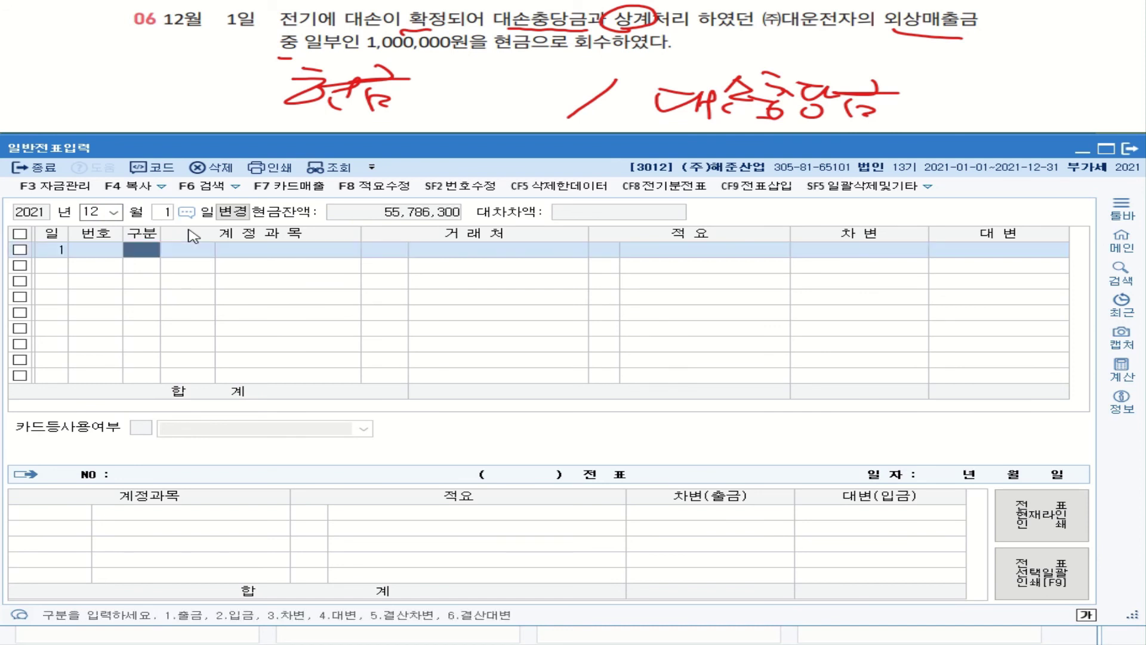
# - Enter a 차변 line with the account 0101 현금 and the amount 1,000,000, leaving 거래처 and 적요 blank
pyautogui.write('3')
pyautogui.press('Return')
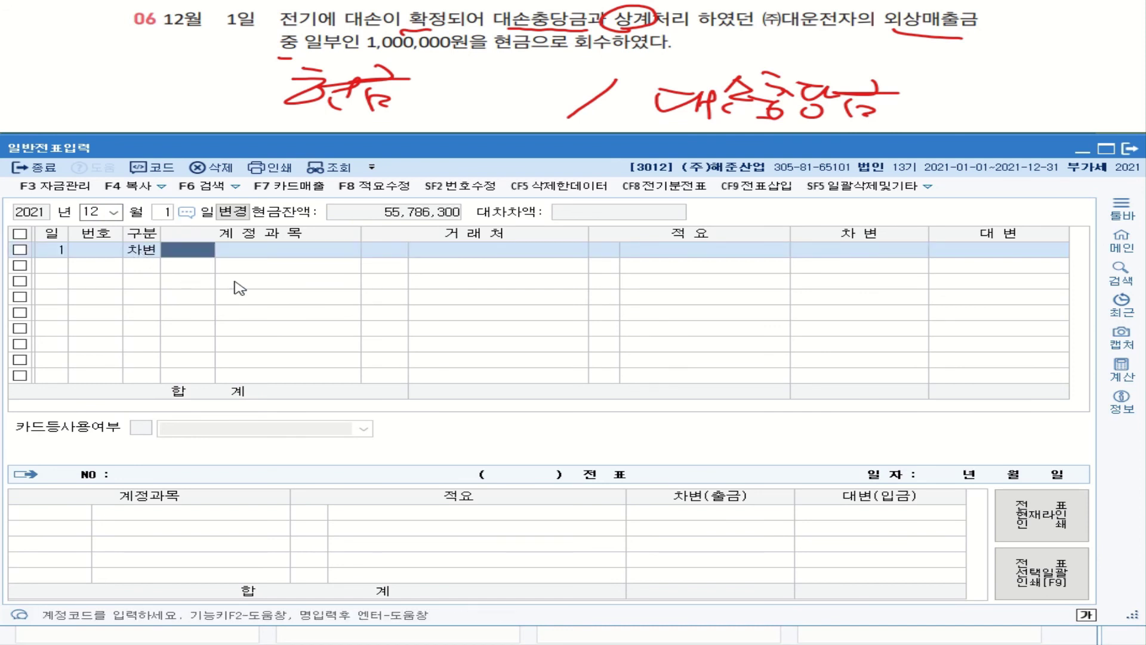
pyautogui.write('101')
pyautogui.press('Return')
pyautogui.press('Return')
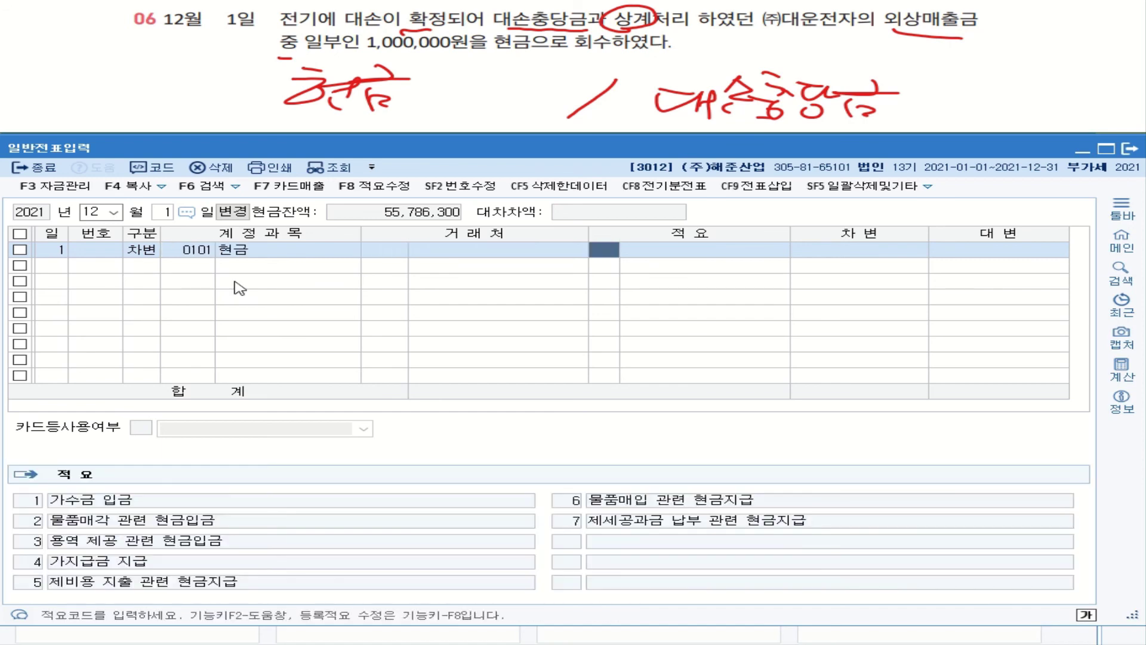
pyautogui.press('Return')
pyautogui.write('1000000')
pyautogui.press('Return')
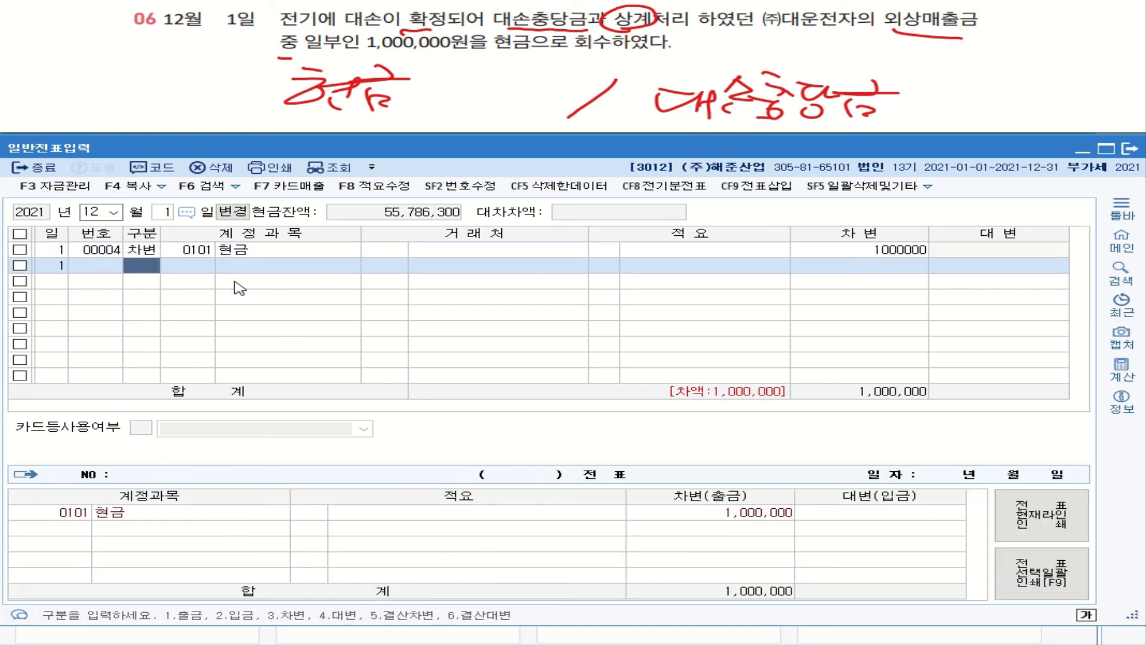
# - Add a 대변 line with the 외상매출금 account 0109 대손충당금 to the 12월 1일 voucher, picked from a search for 대손
pyautogui.write('4')
pyautogui.press('Return')
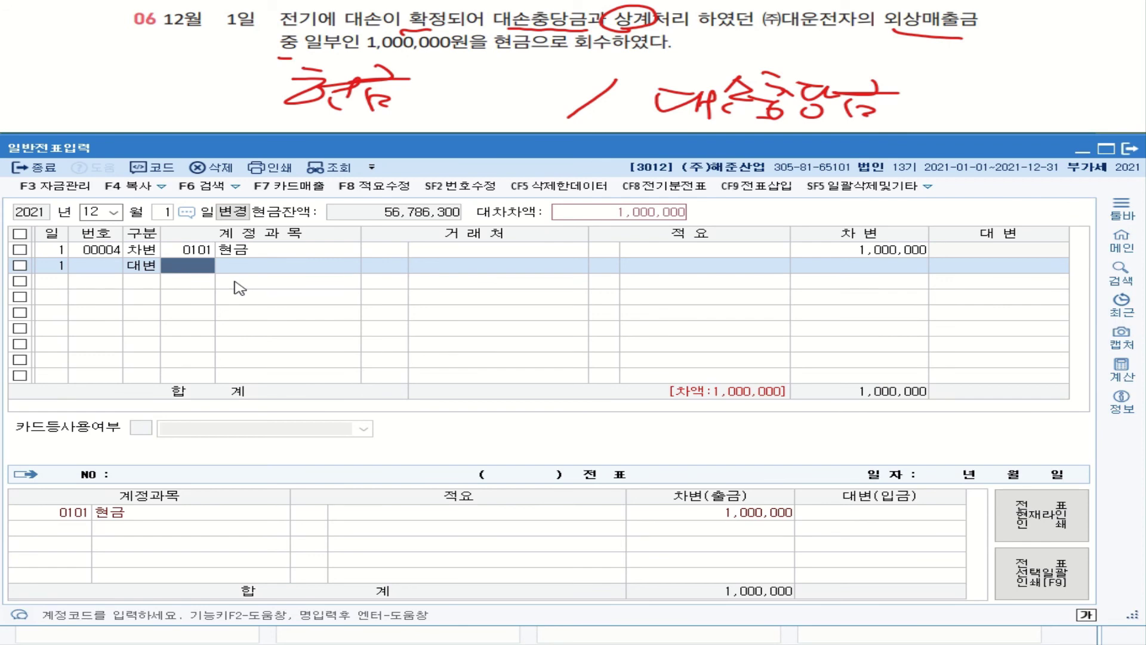
pyautogui.write('대손')
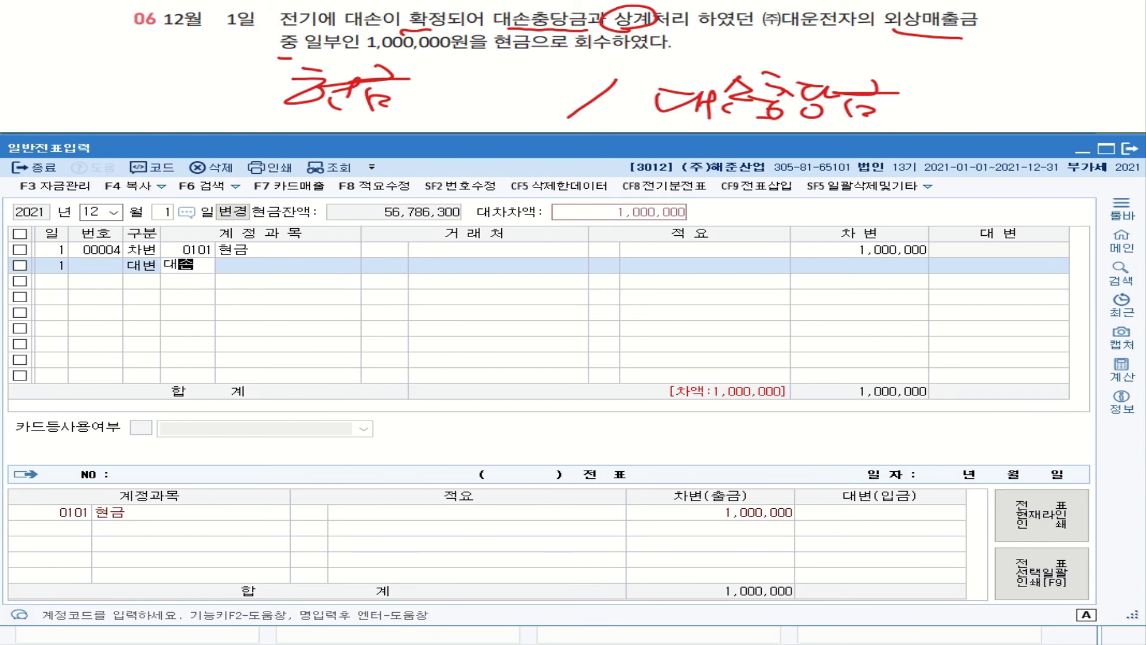
pyautogui.press('Return')
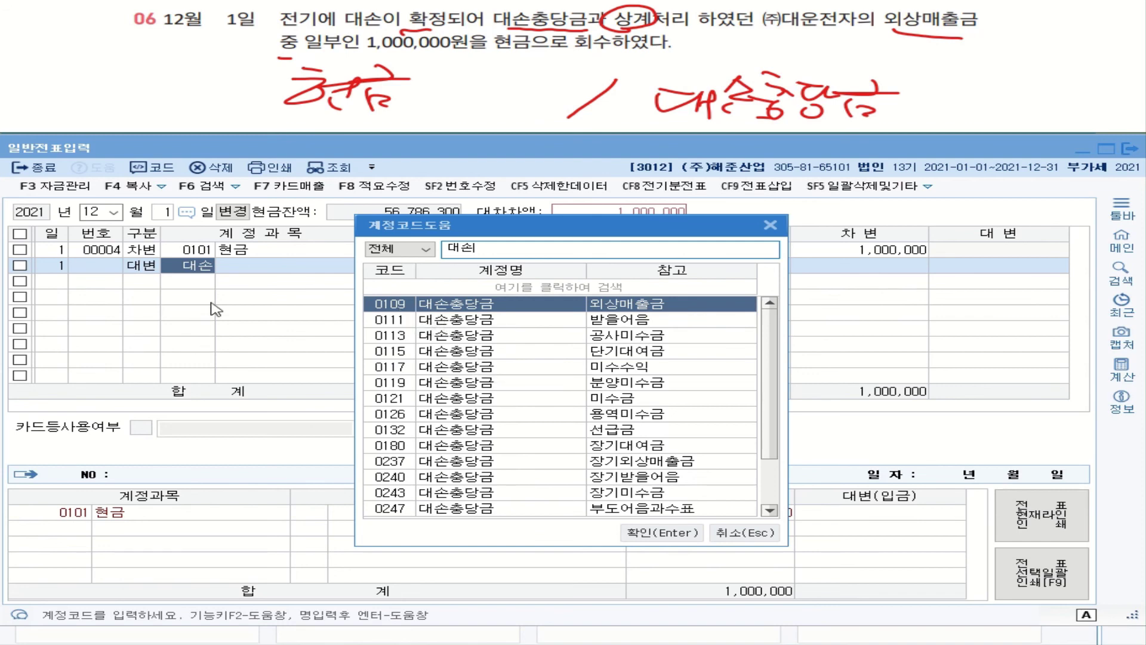
pyautogui.write('109')
pyautogui.press('Return')
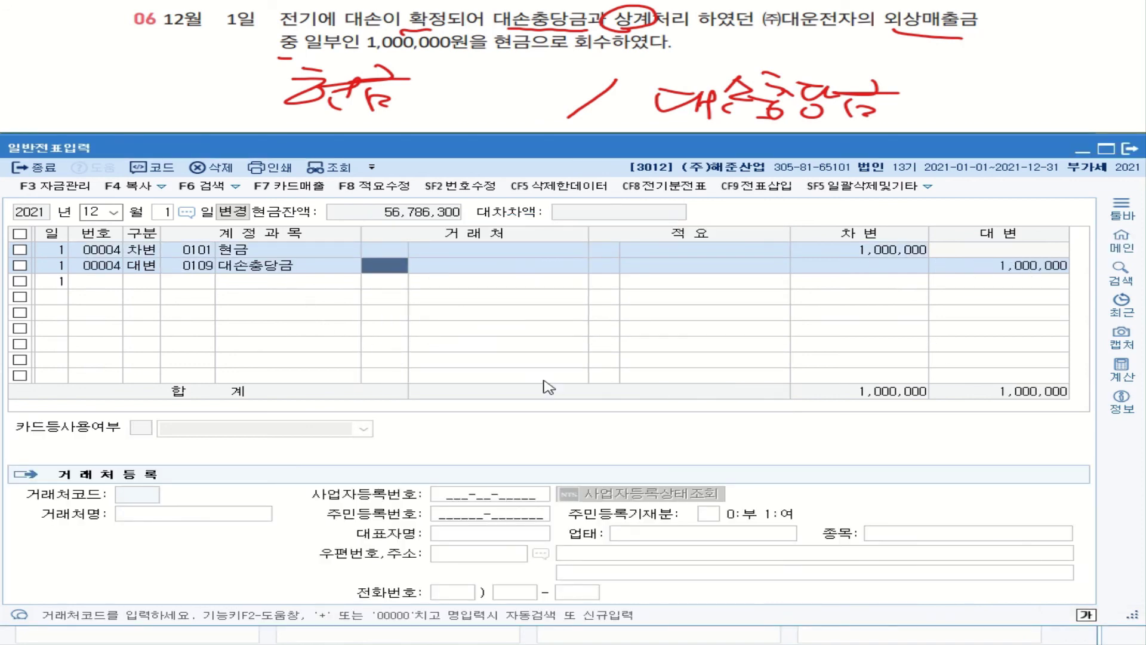
pyautogui.click(203, 267)
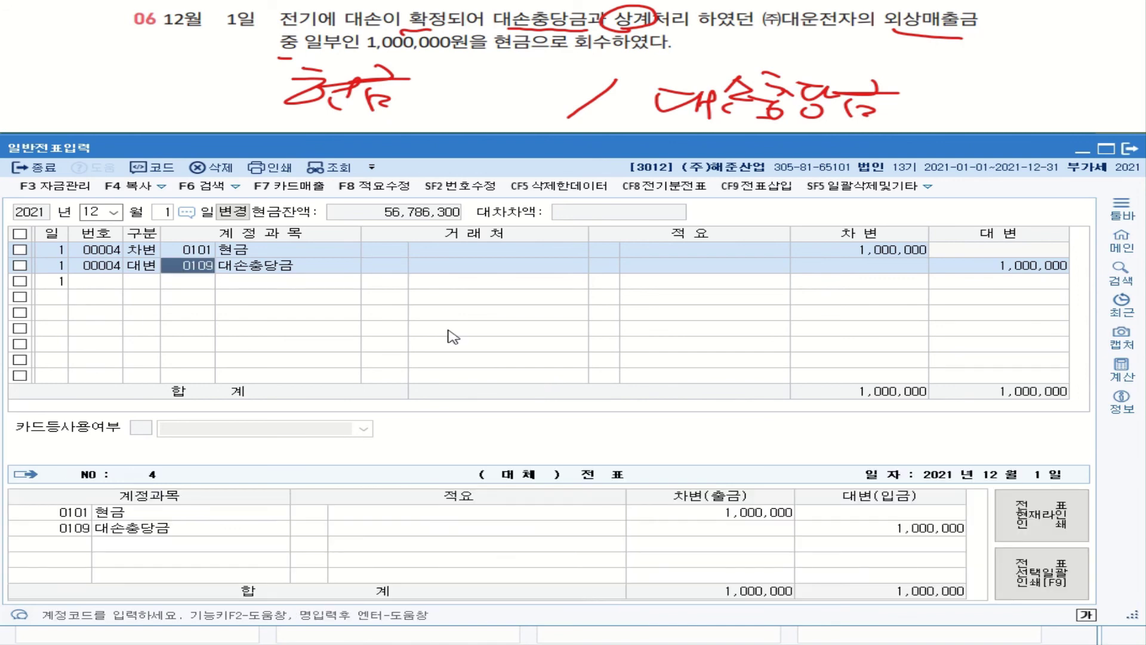